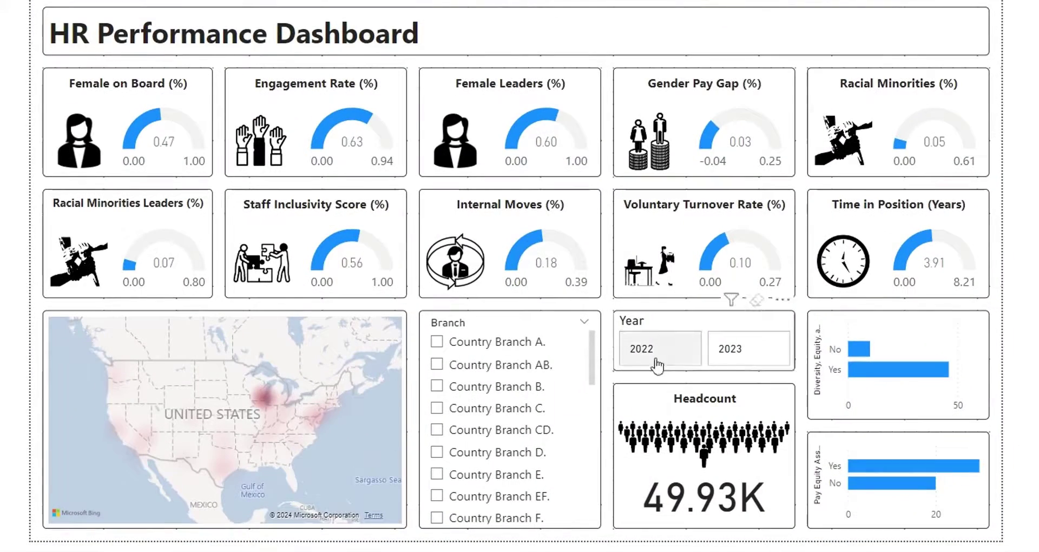
- Filter the finished dashboard to 2022, then 2023, then clear the year filter
click(657, 351)
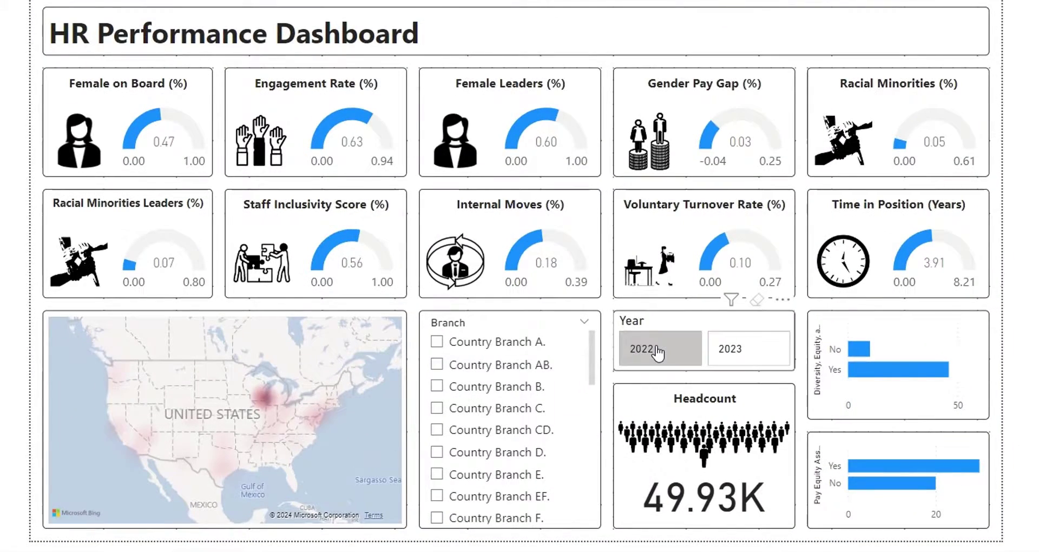
click(721, 354)
click(721, 355)
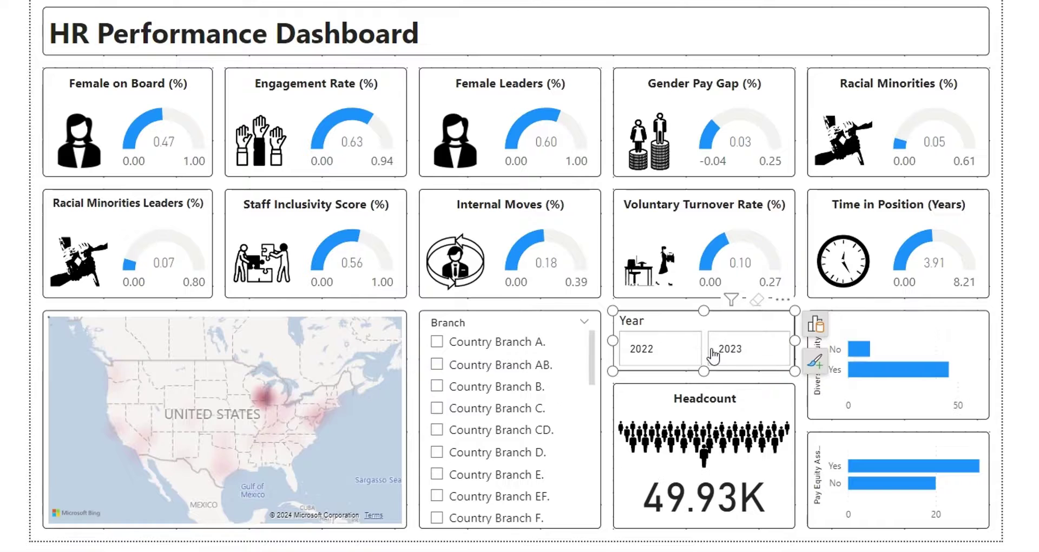
- Step the Branch slicer through Country Branches A, AB, B, C, CD, D, E, EF, F, then clear it
click(507, 346)
click(506, 366)
click(500, 388)
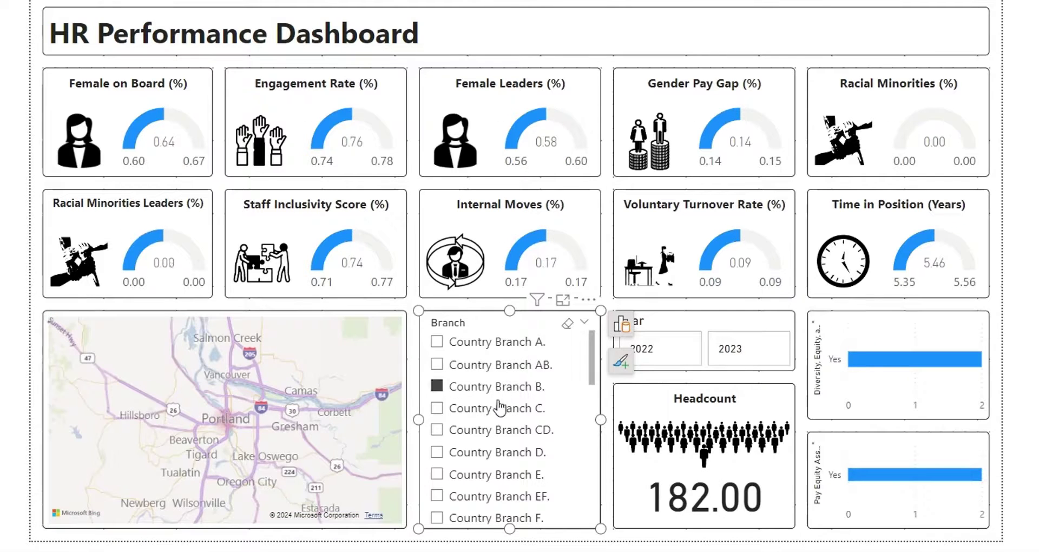
click(497, 409)
click(496, 431)
click(495, 453)
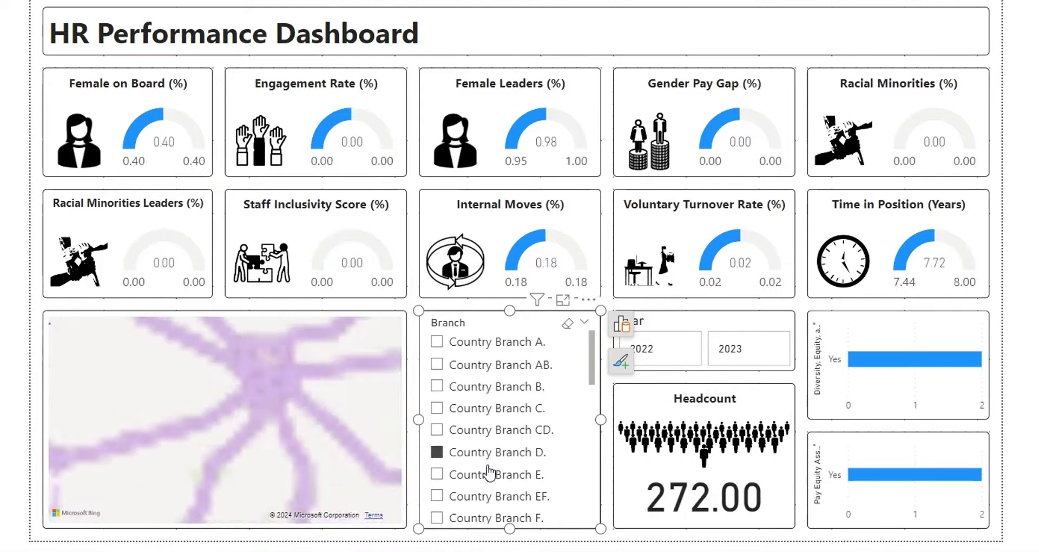
click(494, 475)
click(488, 499)
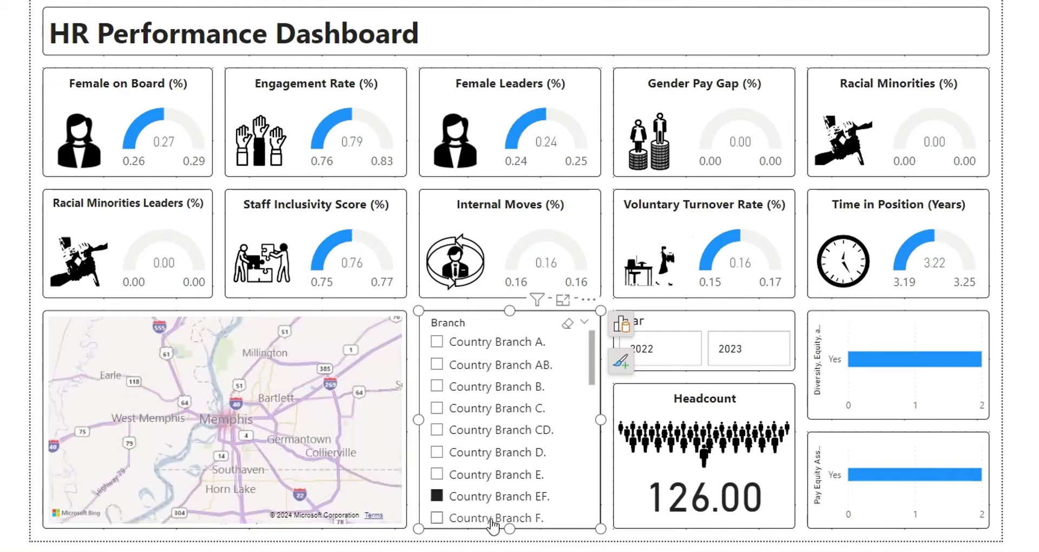
click(491, 519)
click(491, 518)
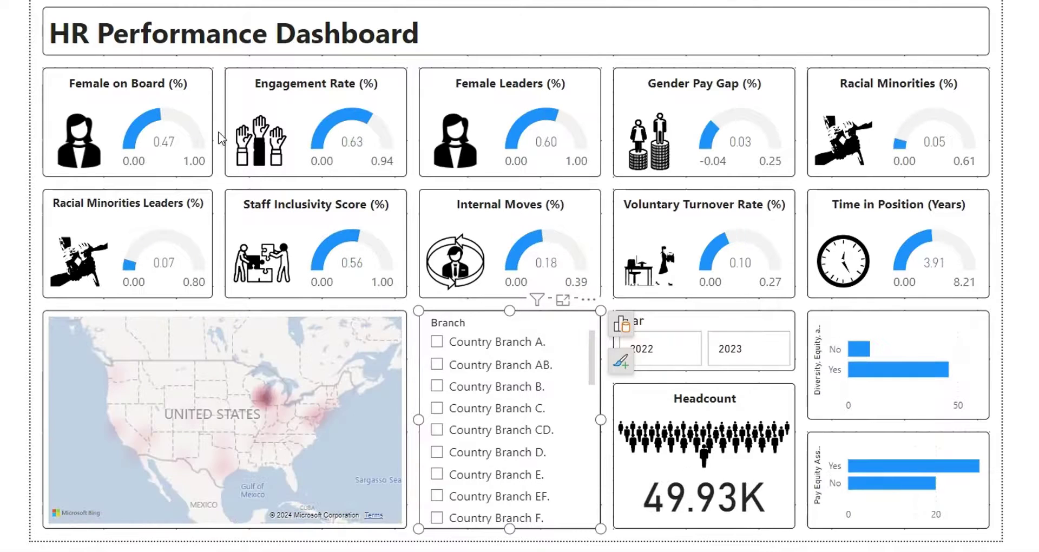
- Cross-filter by DEI answers No and Yes and pay-equity Yes and No, clearing each
click(855, 349)
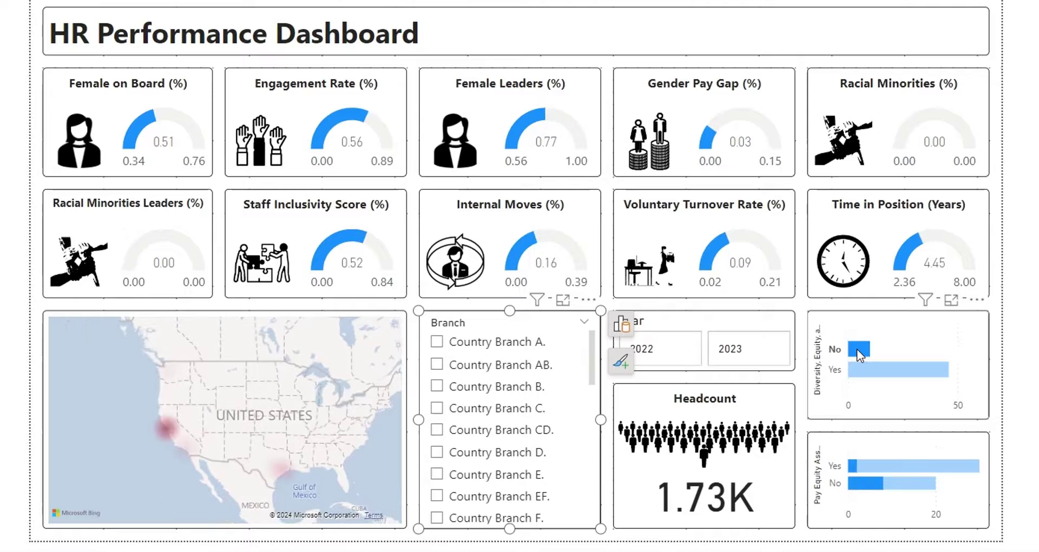
click(862, 369)
click(861, 369)
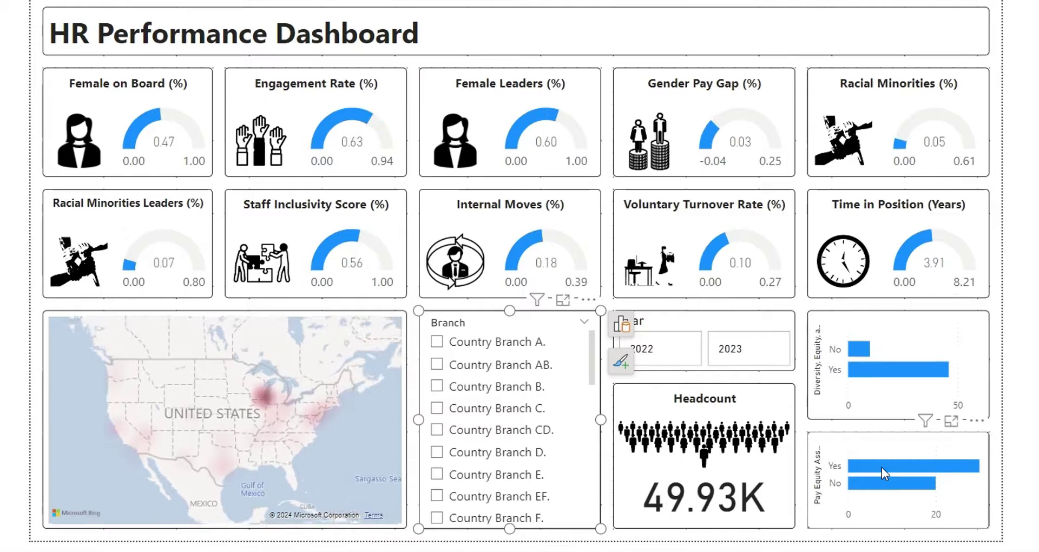
click(881, 467)
click(886, 483)
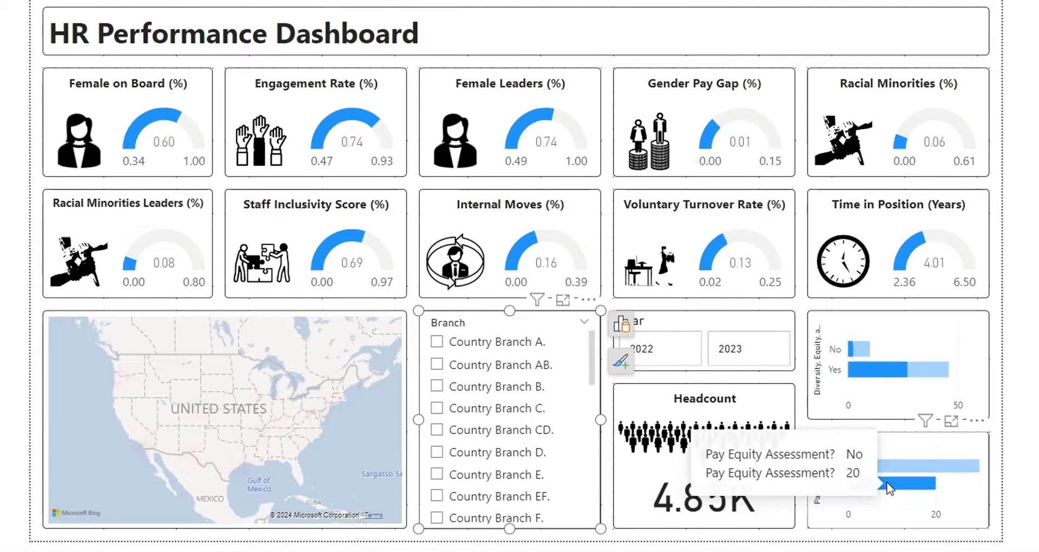
click(886, 482)
click(1028, 455)
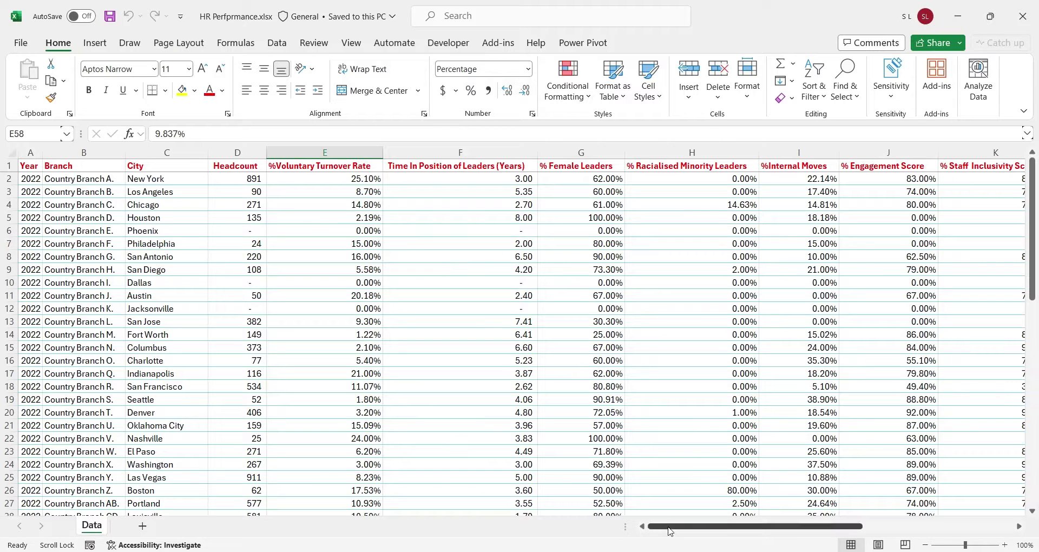
drag(669, 527, 619, 537)
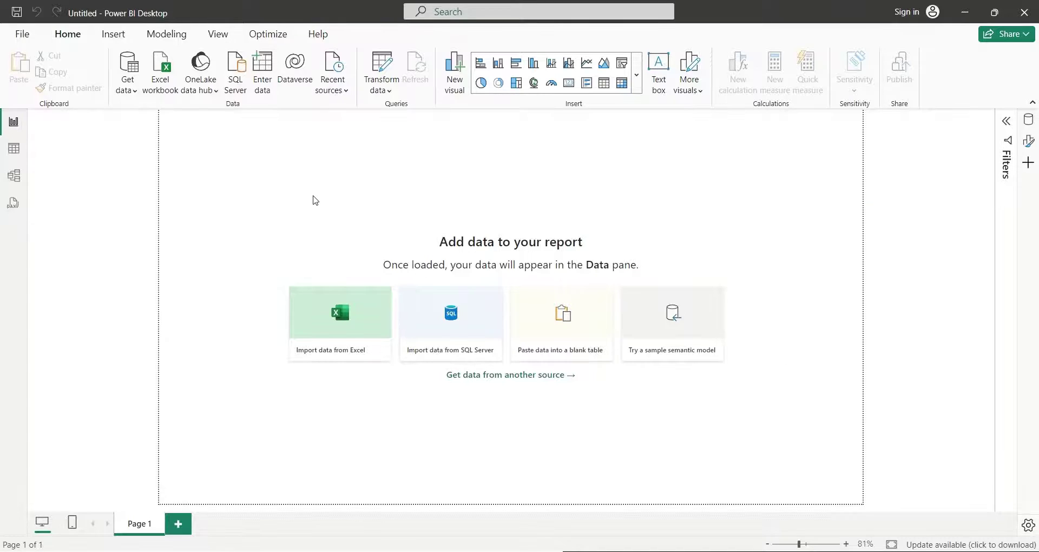
- Import the Data sheet of HR Perfprmance.xlsx through the Excel workbook connector and load it
click(167, 89)
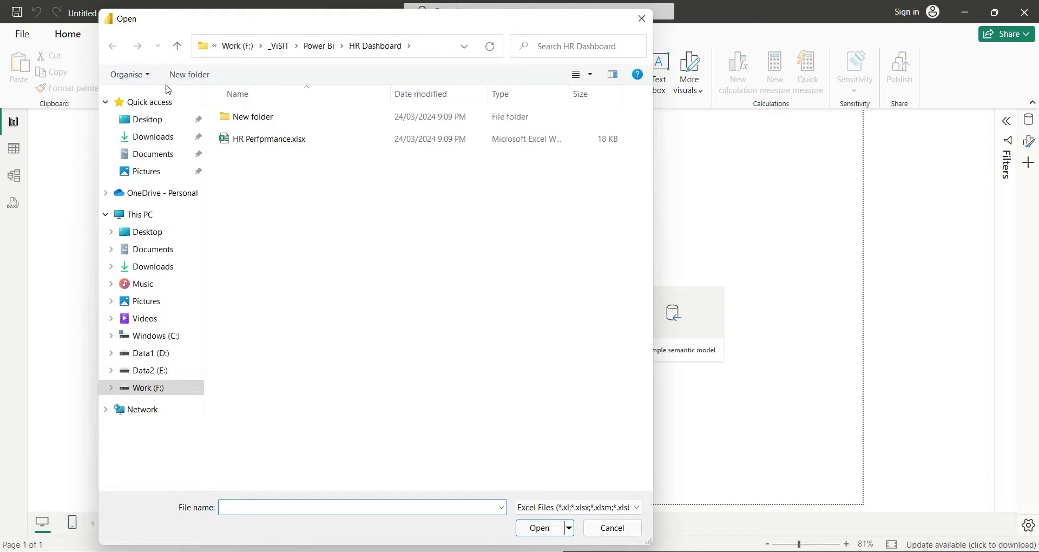
click(249, 145)
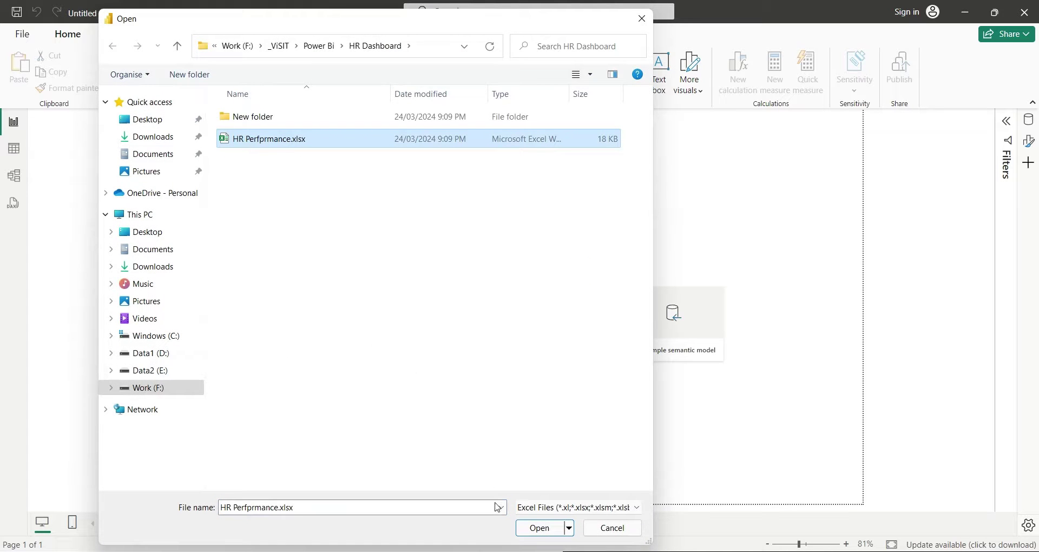
click(538, 528)
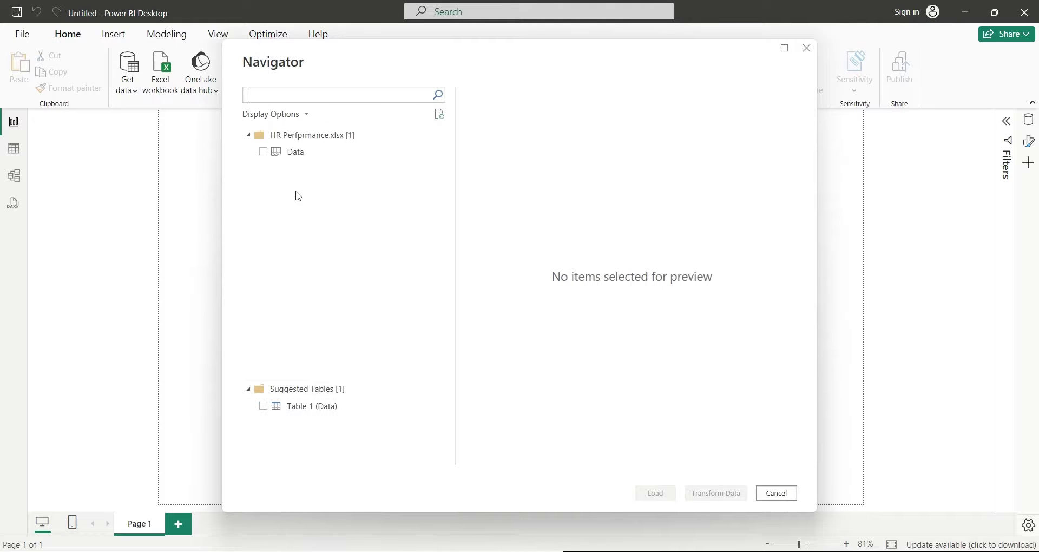
click(262, 155)
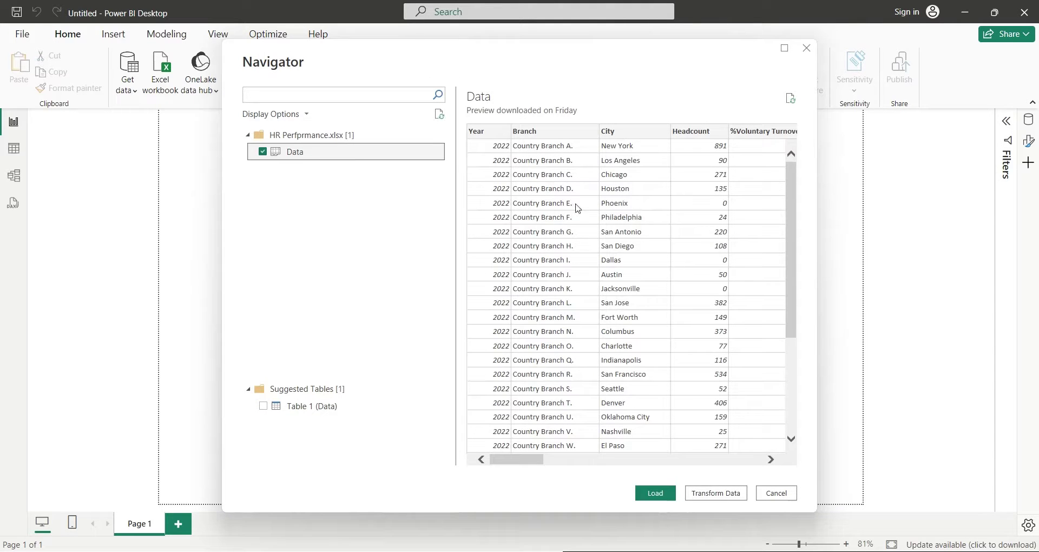
click(651, 499)
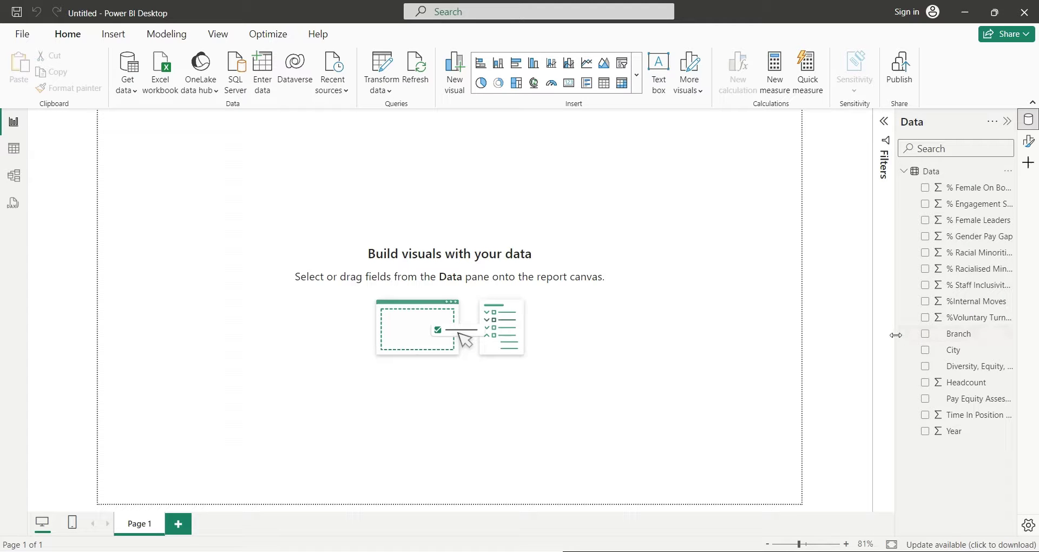
- Add a full-width text box across the canvas top with a bold 28-pt title
drag(896, 335, 821, 346)
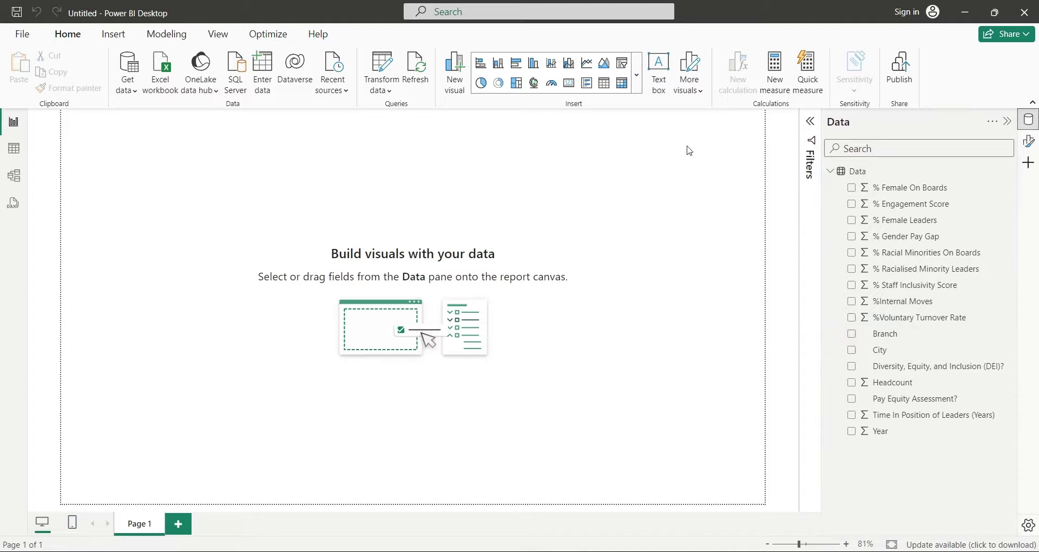
click(659, 91)
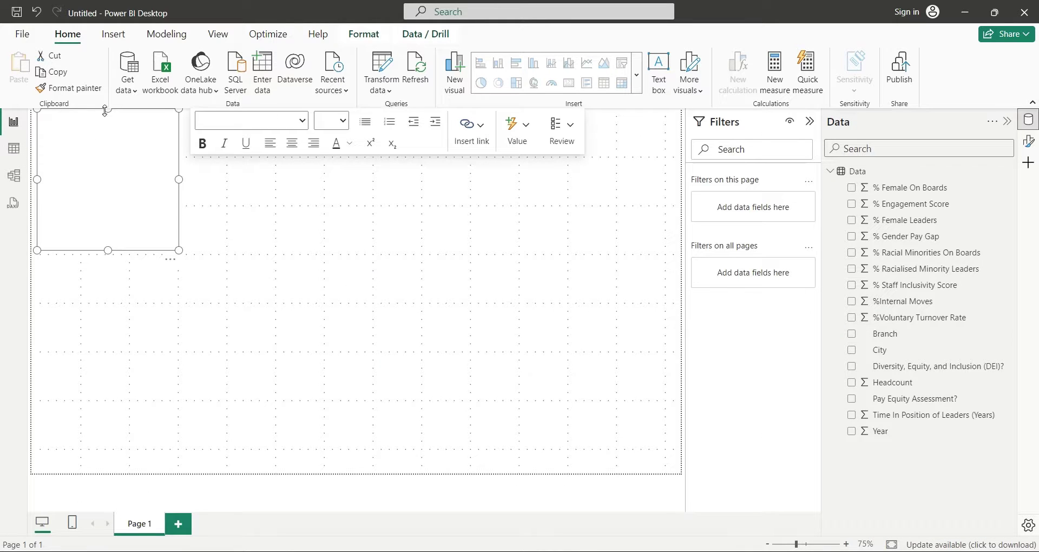
drag(179, 250, 624, 152)
click(449, 144)
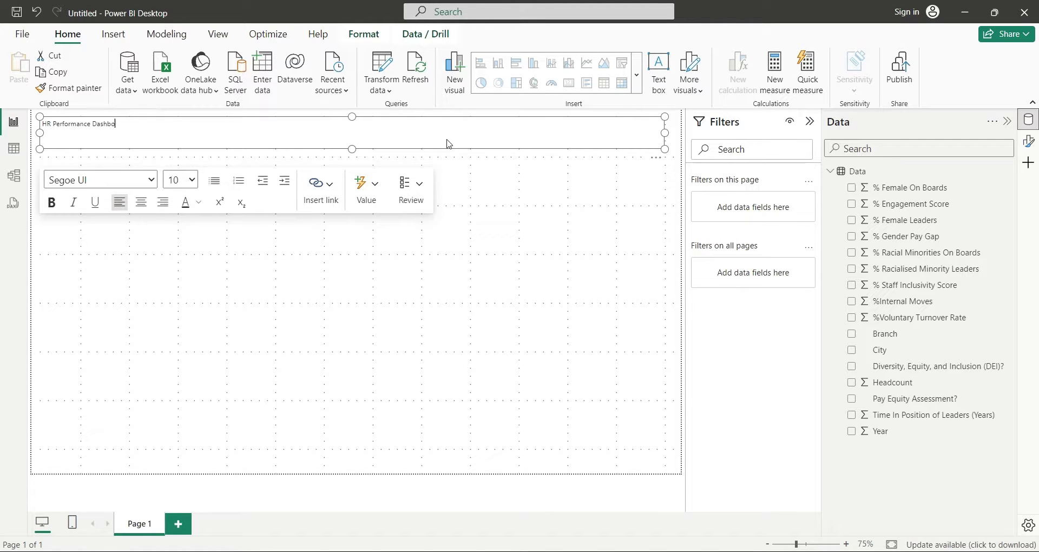
key(ctrl+a)
click(192, 180)
click(177, 346)
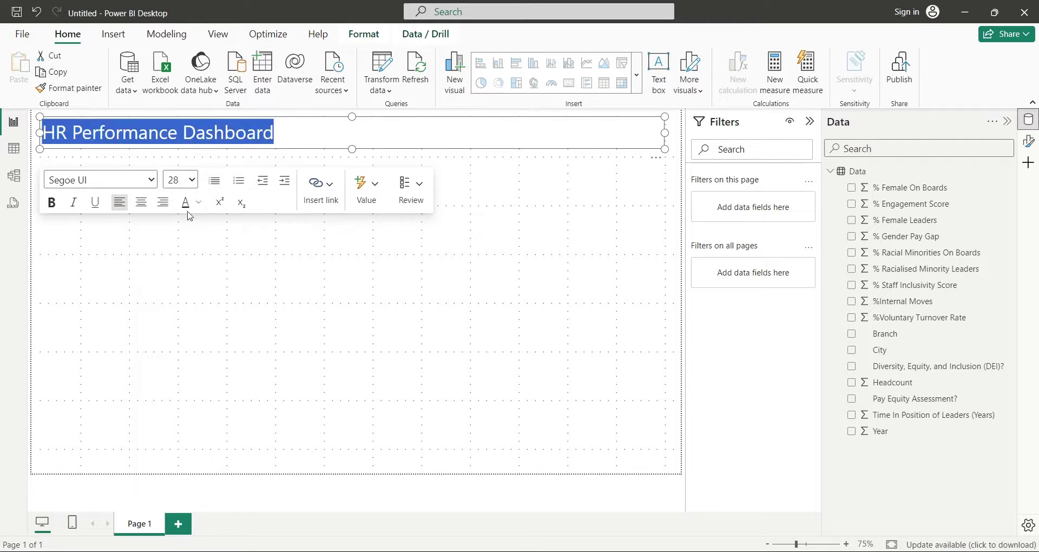
click(51, 203)
- Give the title box a border with 5 px rounded corners and paste a copy below it
click(1028, 141)
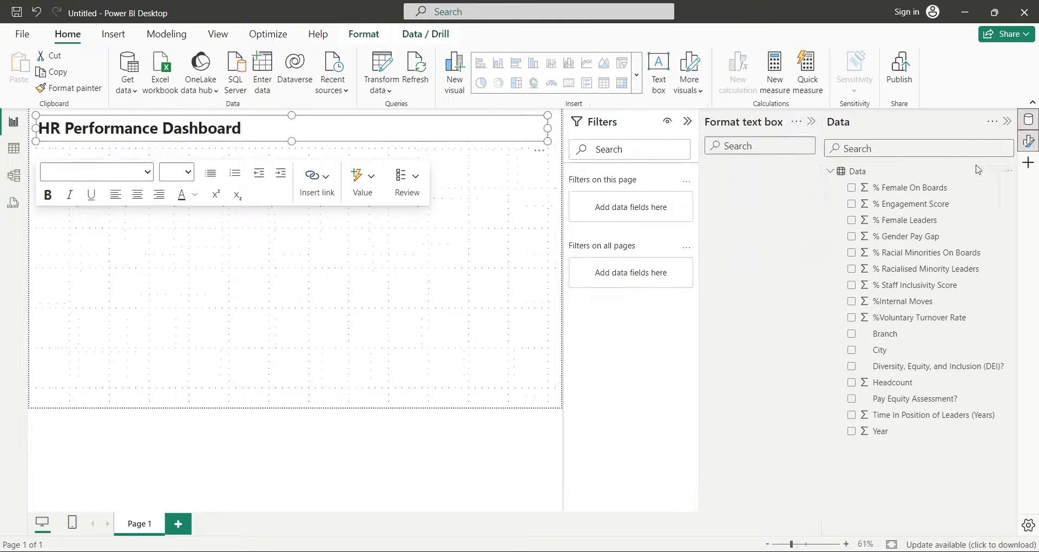
click(693, 122)
click(738, 205)
click(797, 494)
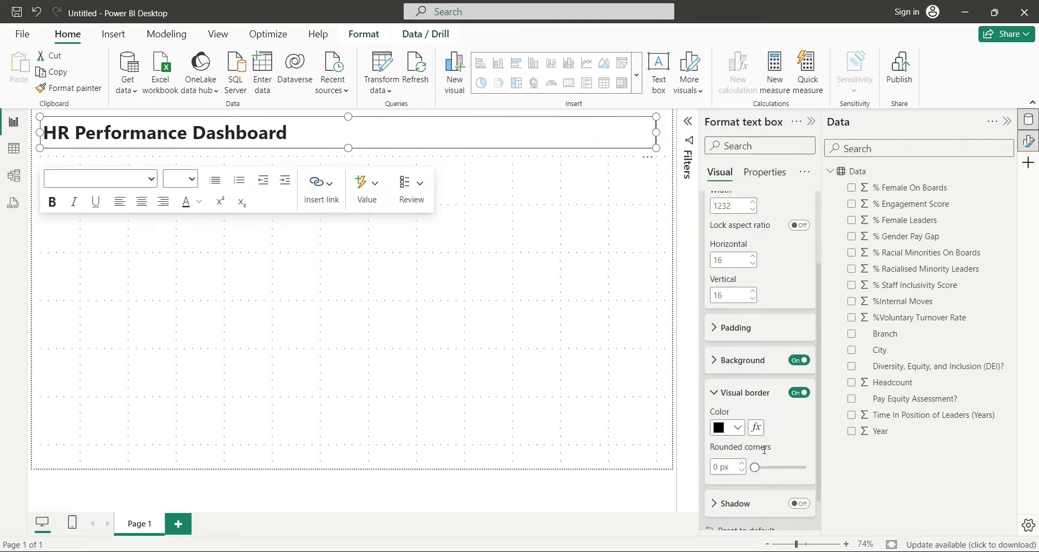
click(742, 464)
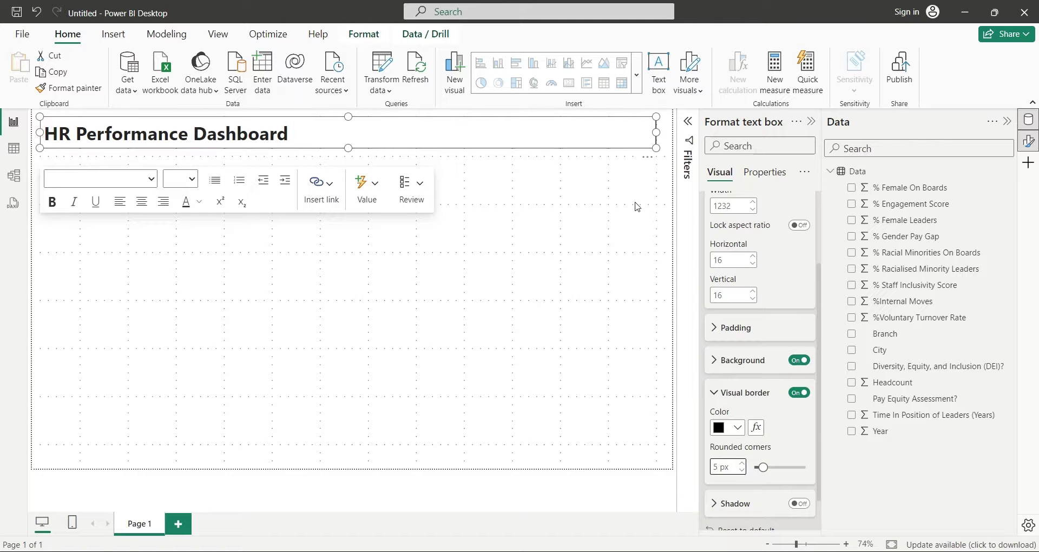
click(811, 123)
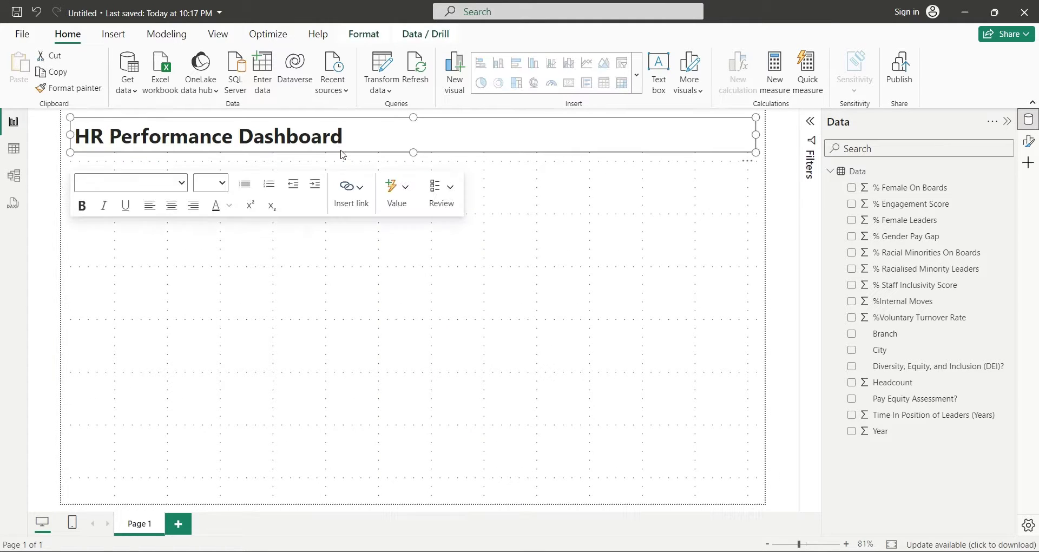
key(ctrl+v)
drag(342, 157, 346, 197)
- Resize the copied box to height 144 and width 224
click(1028, 141)
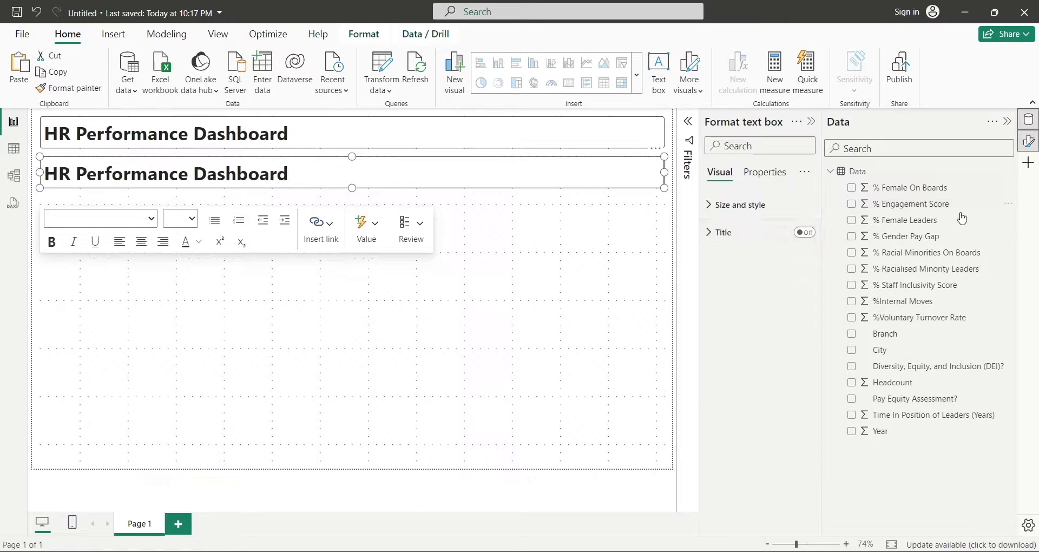
click(739, 209)
text(14)
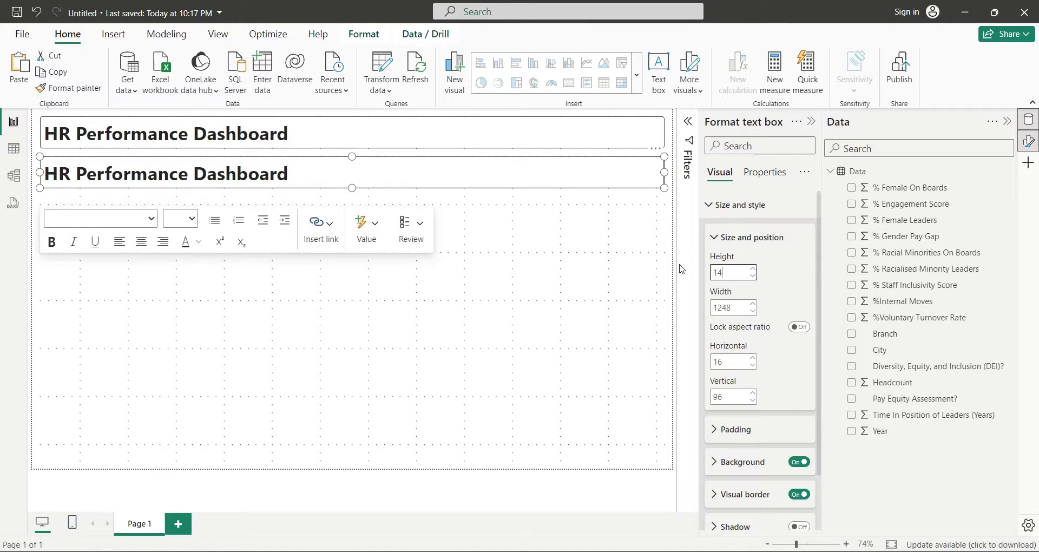
text(4)
click(727, 305)
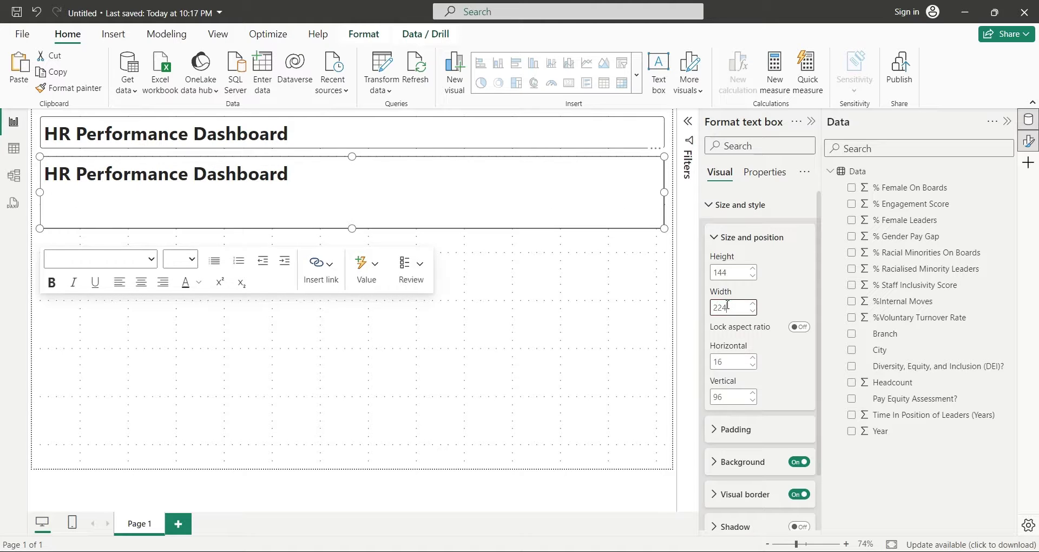
text(224)
key(Return)
- Retitle the copied box 'Female on Board (%)' in centred 12-pt text
click(102, 200)
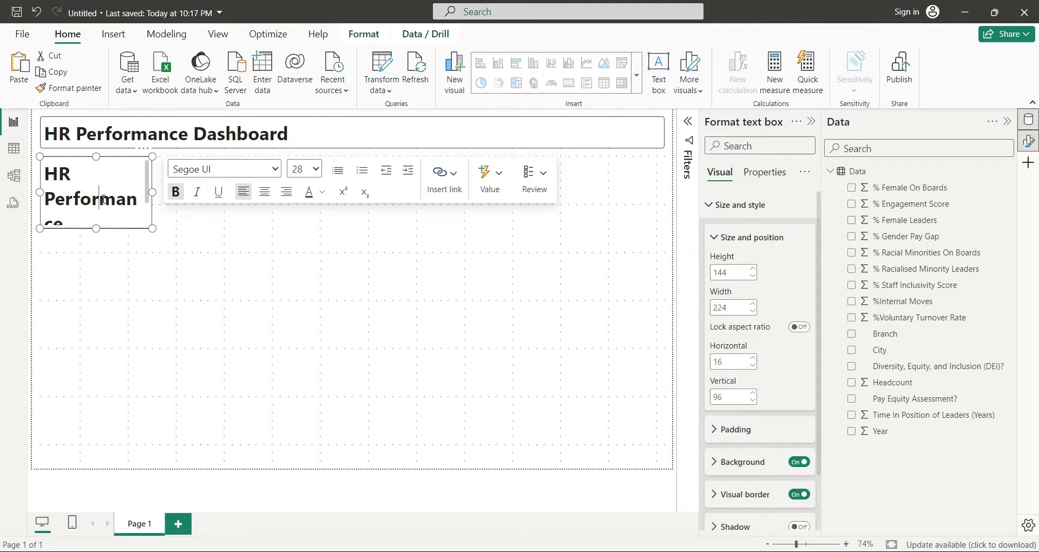
key(ctrl+a)
text(Female)
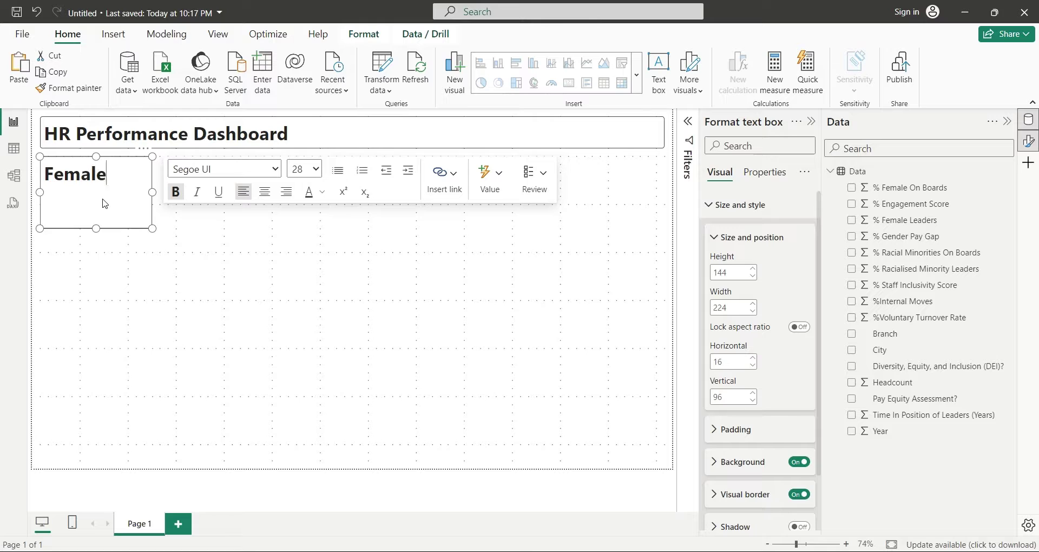
text( on Board ()
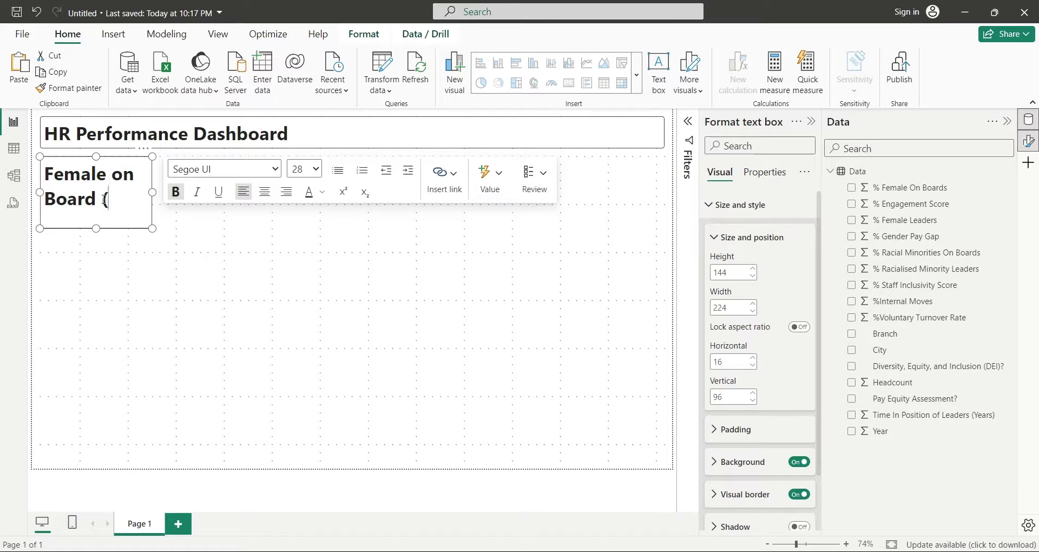
text(%))
key(ctrl+a)
click(305, 169)
click(302, 255)
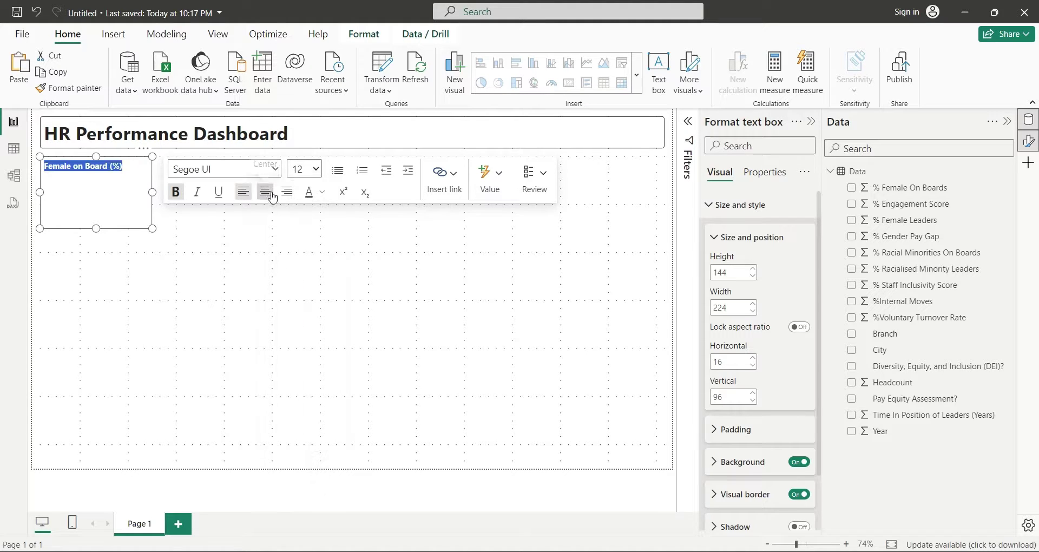
click(264, 191)
click(225, 273)
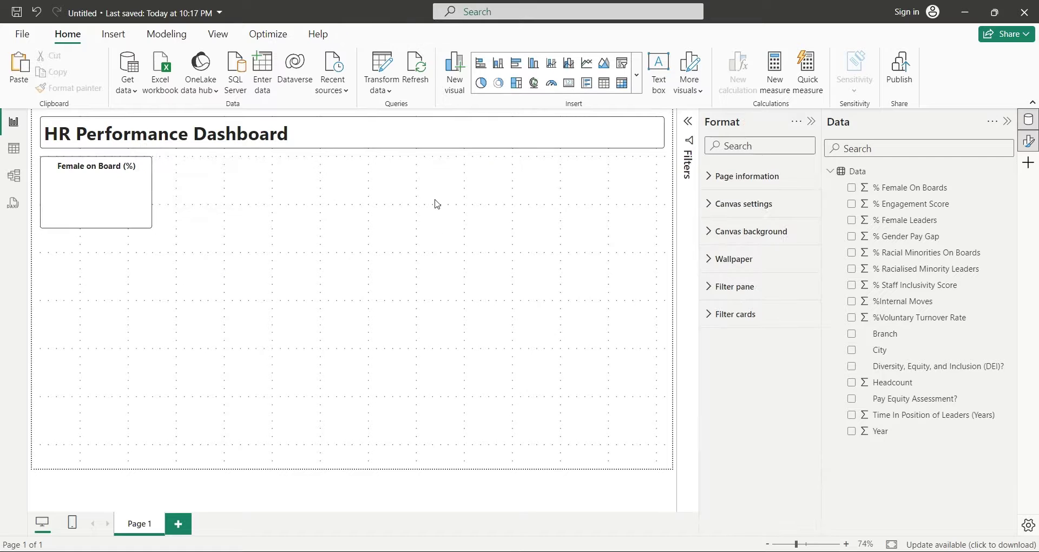
- Insert the female.png icon and fit it inside the Female on Board (%) card
click(113, 34)
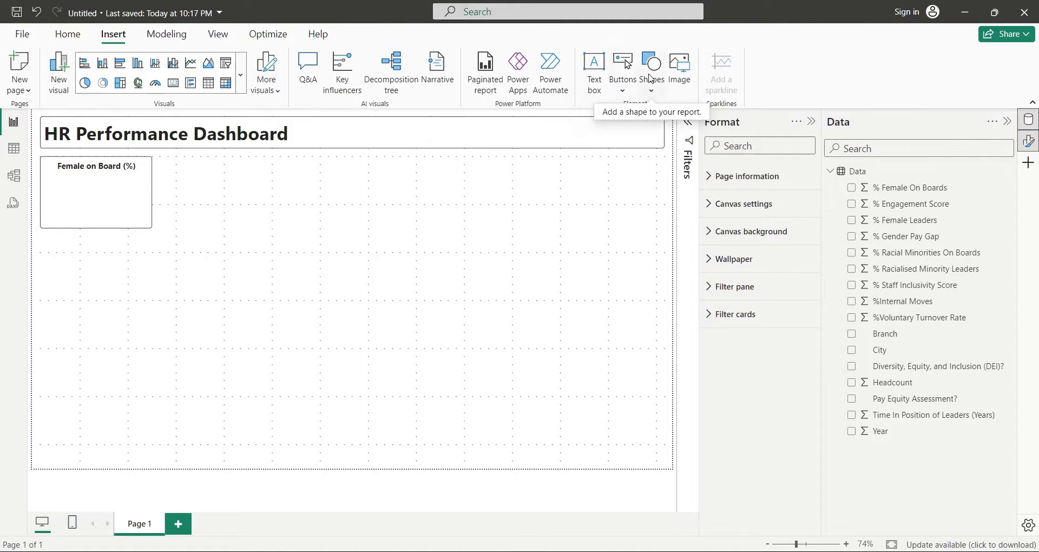
click(680, 73)
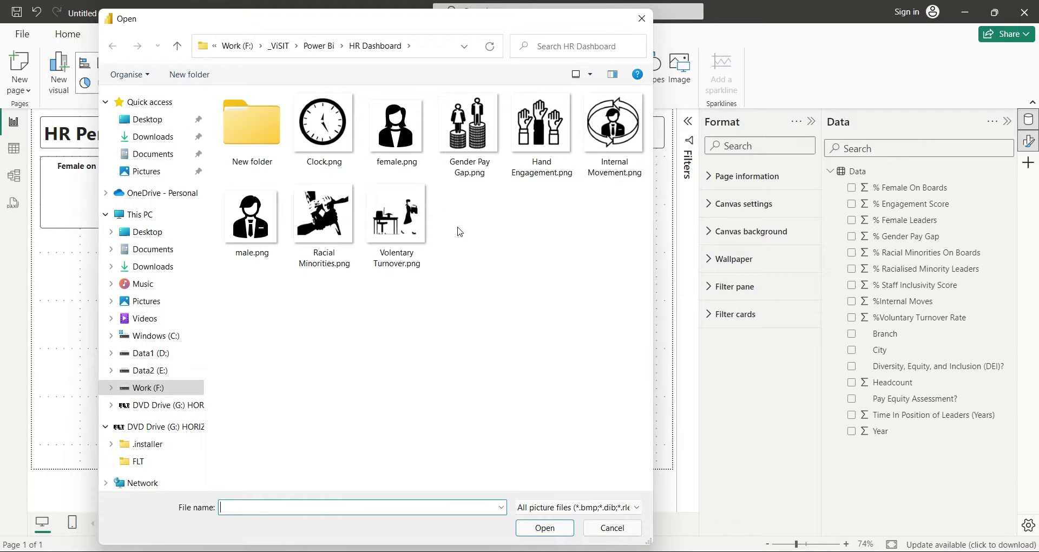
double_click(394, 135)
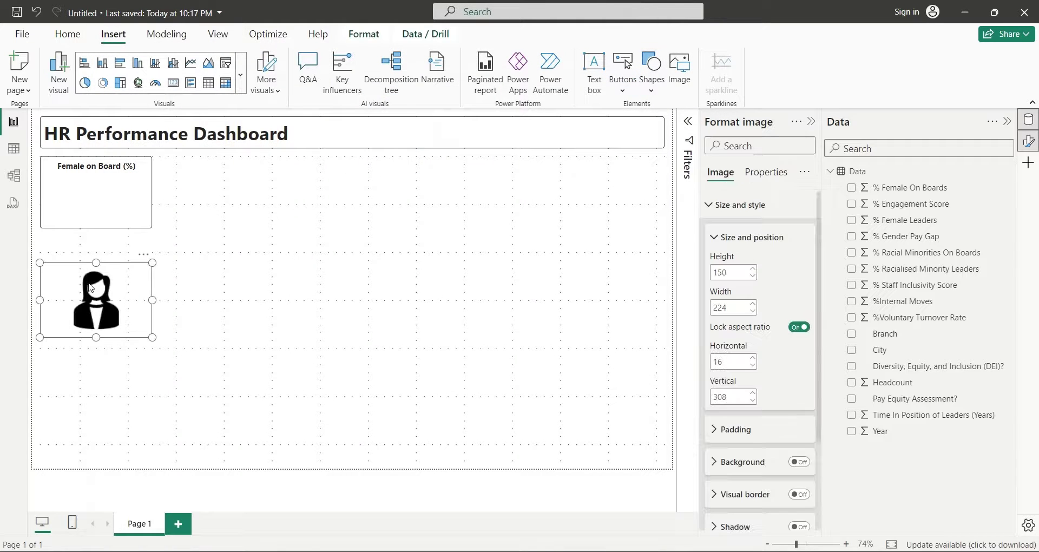
drag(96, 297, 80, 193)
drag(61, 156, 92, 201)
click(221, 230)
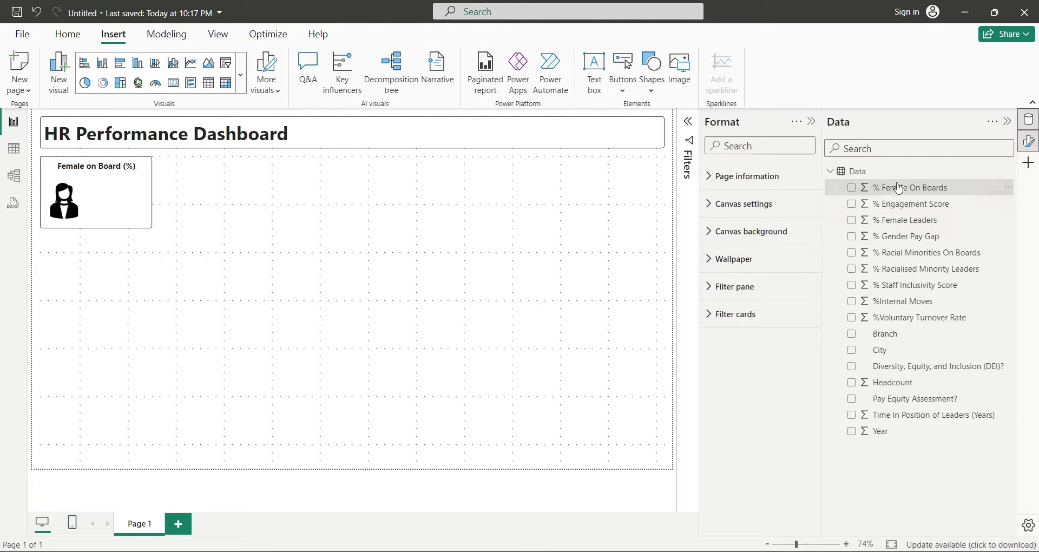
- Create a gauge from % Female On Boards with its minimum value summarized as Minimum
drag(877, 187, 423, 228)
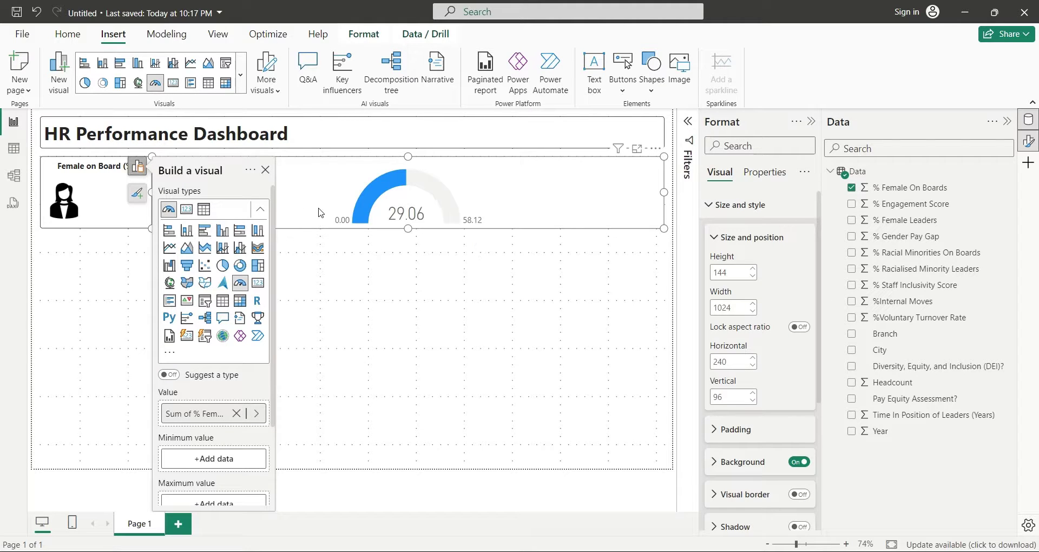
click(204, 458)
click(306, 199)
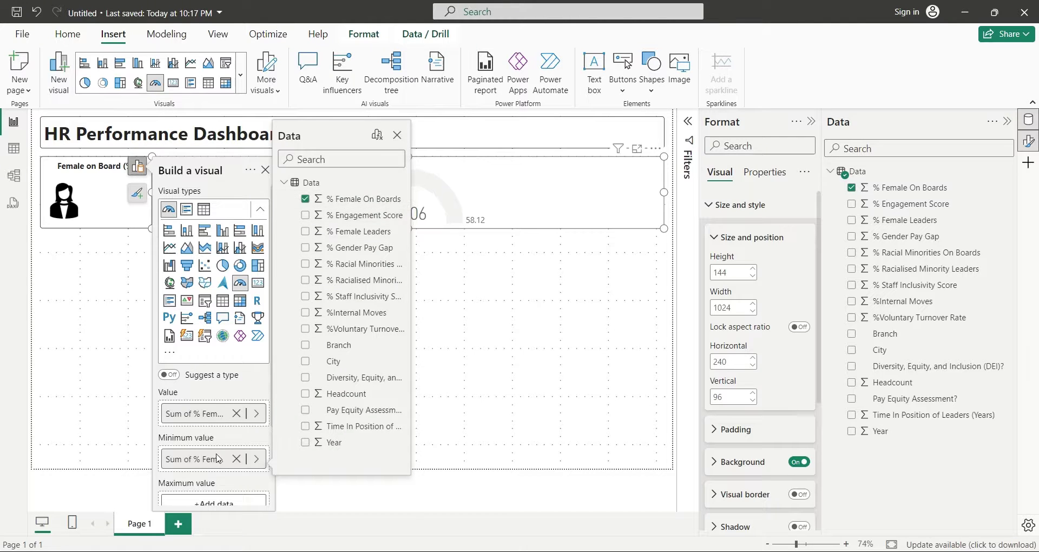
click(256, 460)
click(303, 493)
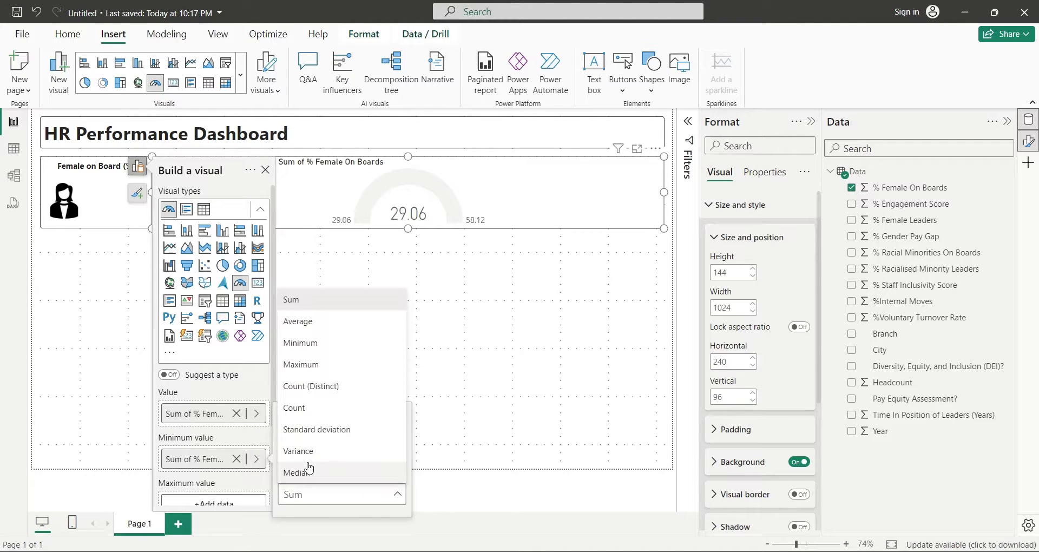
click(300, 343)
- Set the gauge value to Average and its maximum to the Maximum of % Female On Boards
click(257, 414)
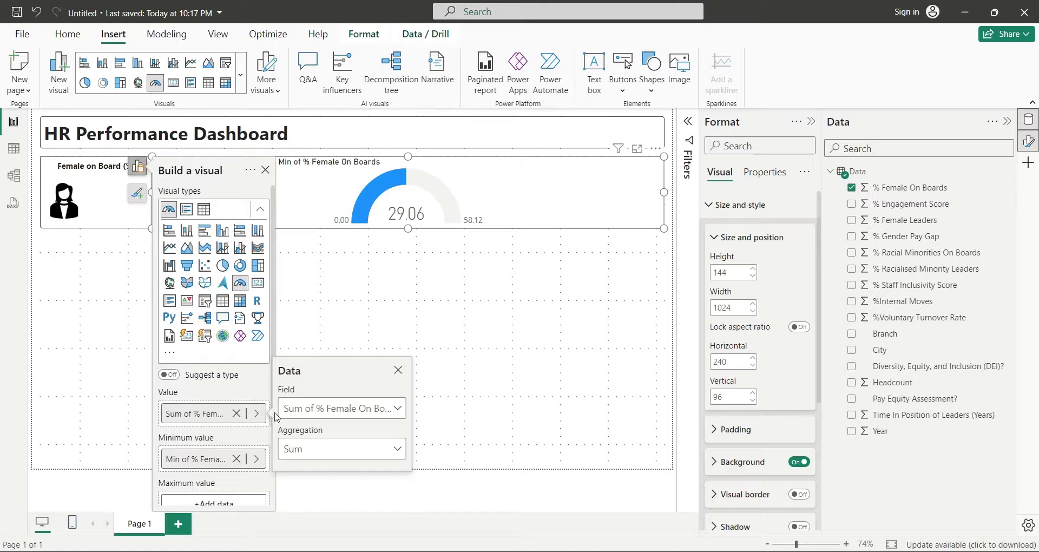
click(291, 450)
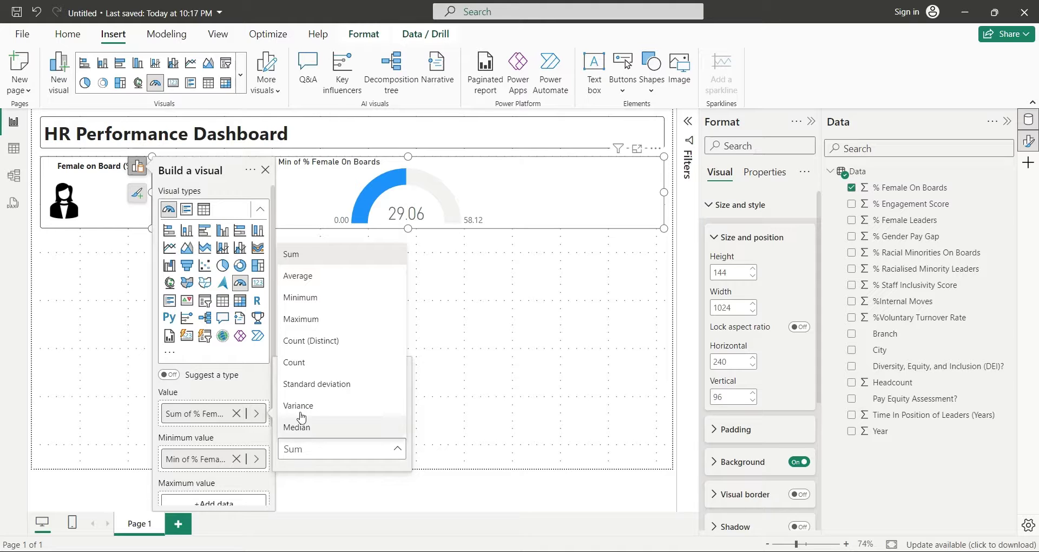
click(297, 276)
scroll(258, 442, down, 2)
click(211, 413)
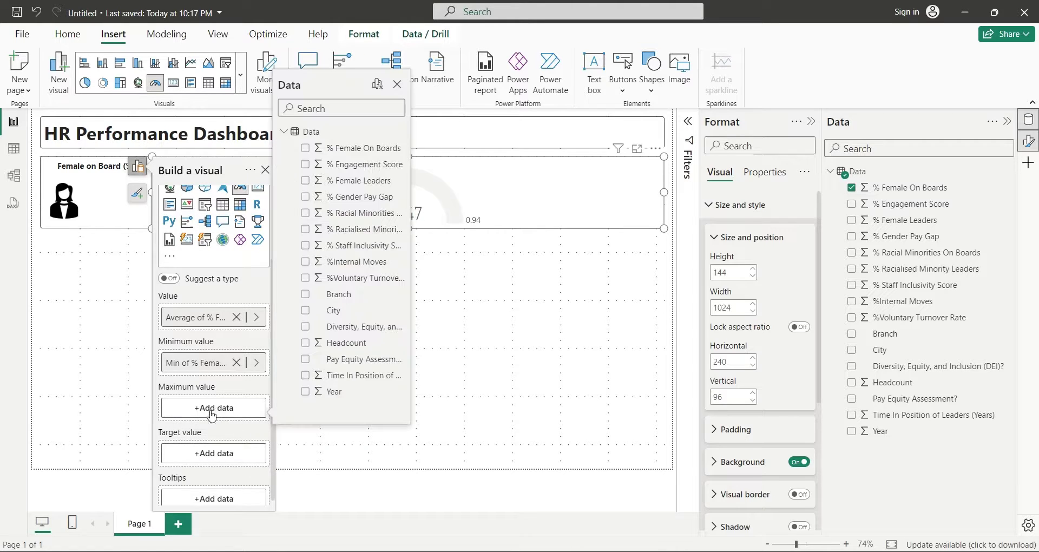
click(306, 149)
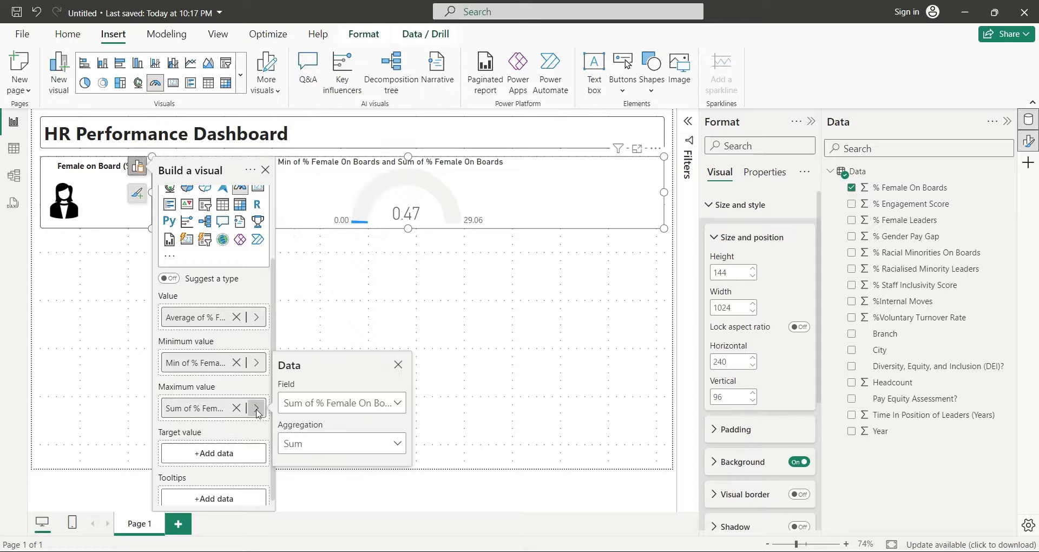
click(256, 408)
click(313, 450)
click(317, 318)
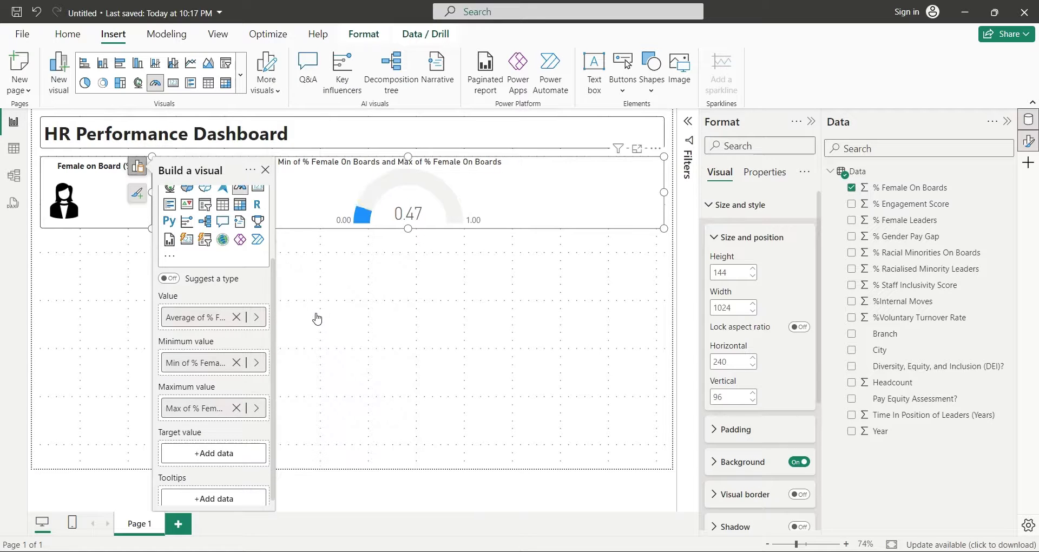
click(379, 276)
- Shrink the gauge and move it into the card beside the female icon
scroll(784, 373, down, 3)
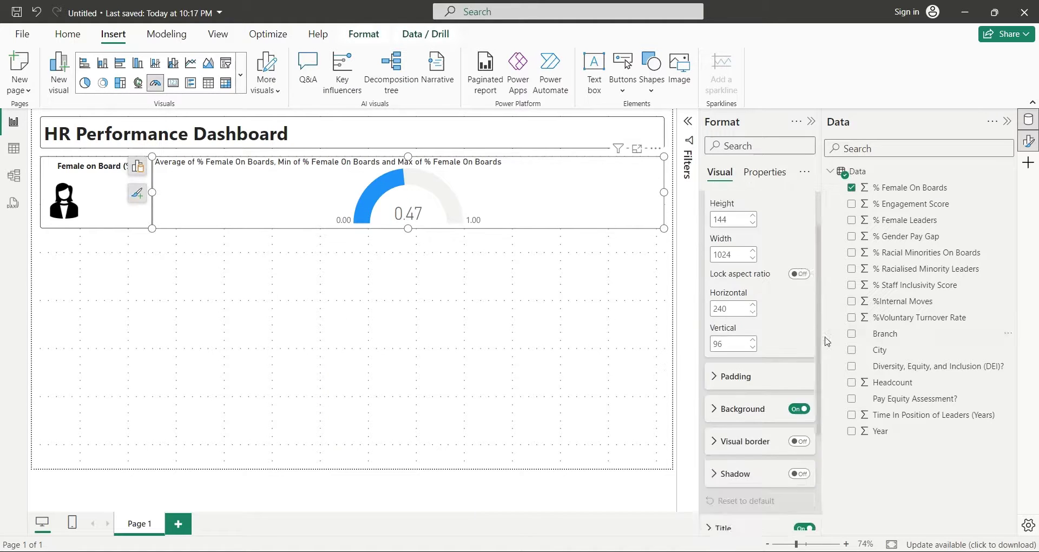
drag(663, 229, 303, 228)
drag(243, 174, 179, 191)
drag(164, 245, 163, 228)
drag(239, 201, 152, 201)
click(227, 260)
- Turn off the gauge background and nudge its left edge inside the card
click(127, 202)
scroll(765, 319, down, 2)
click(799, 359)
click(156, 255)
click(117, 202)
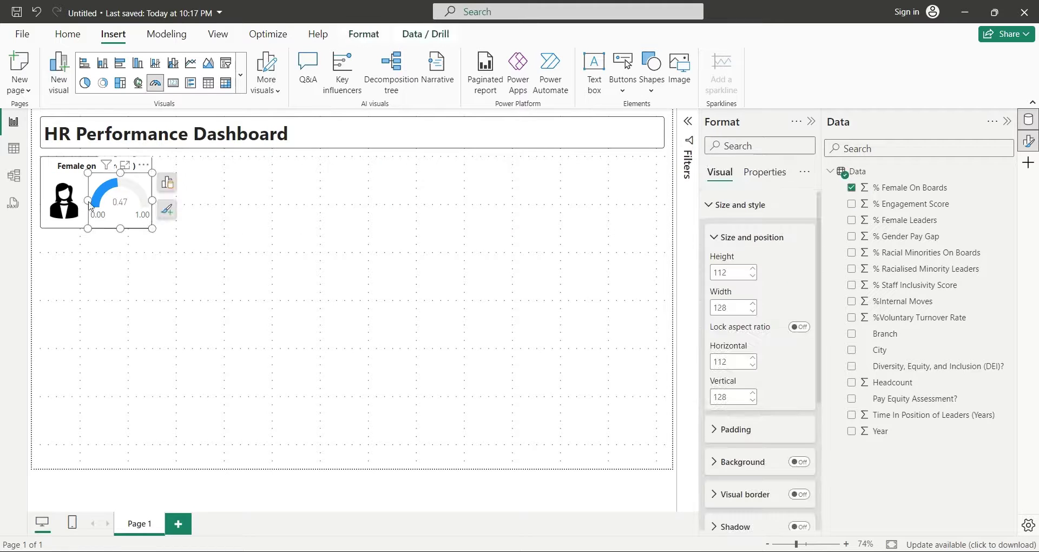
drag(89, 202, 95, 207)
click(64, 200)
click(369, 304)
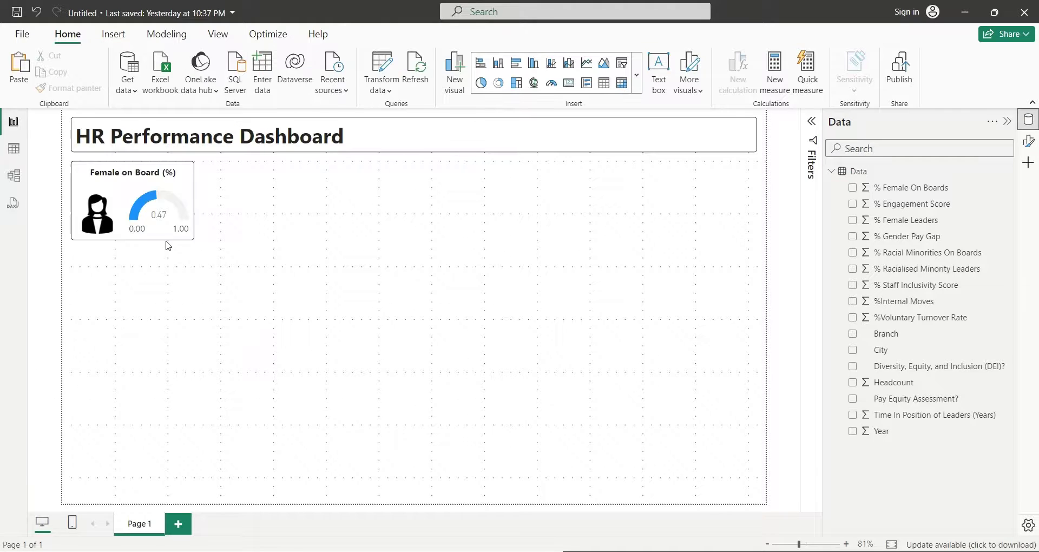
- Place a second card title to the right and retitle it 'Engagement Rate (%)'
click(168, 245)
click(167, 166)
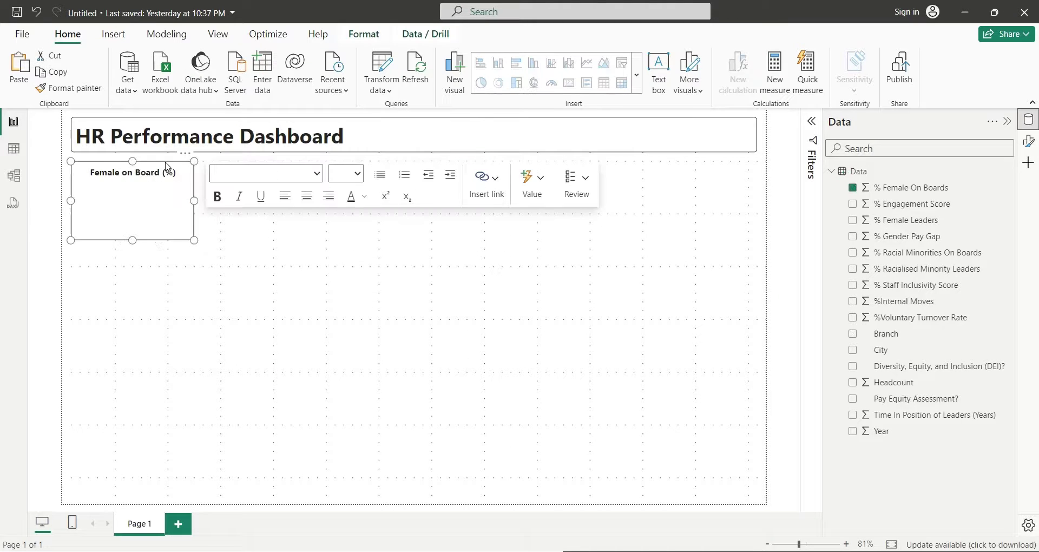
drag(167, 166, 295, 168)
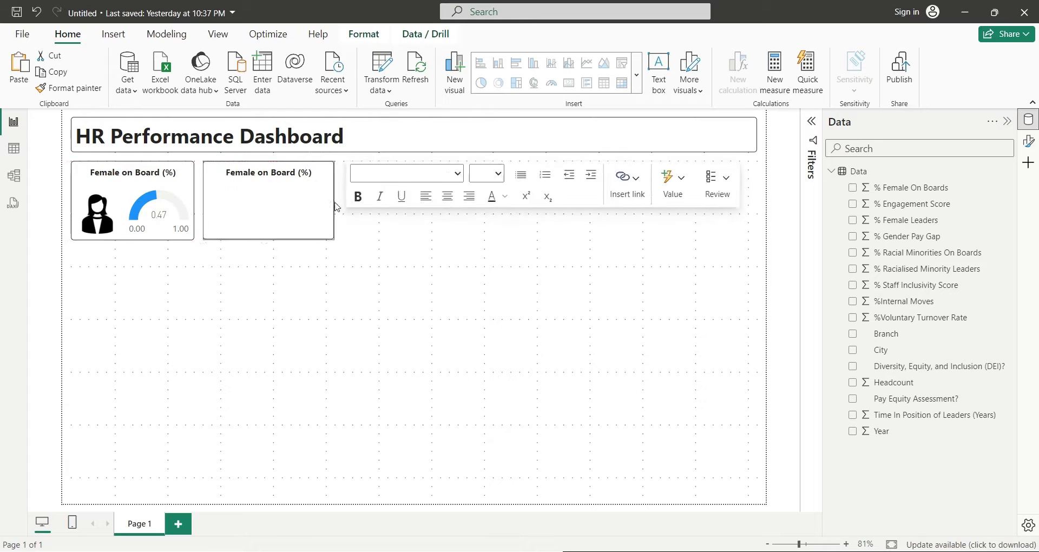
drag(295, 172, 258, 172)
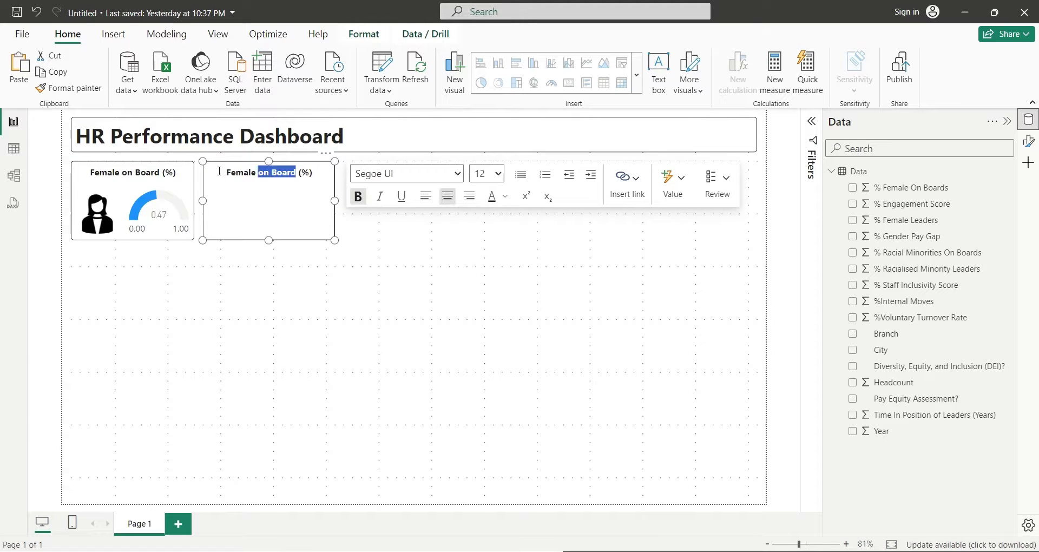
text(Engagement Rate)
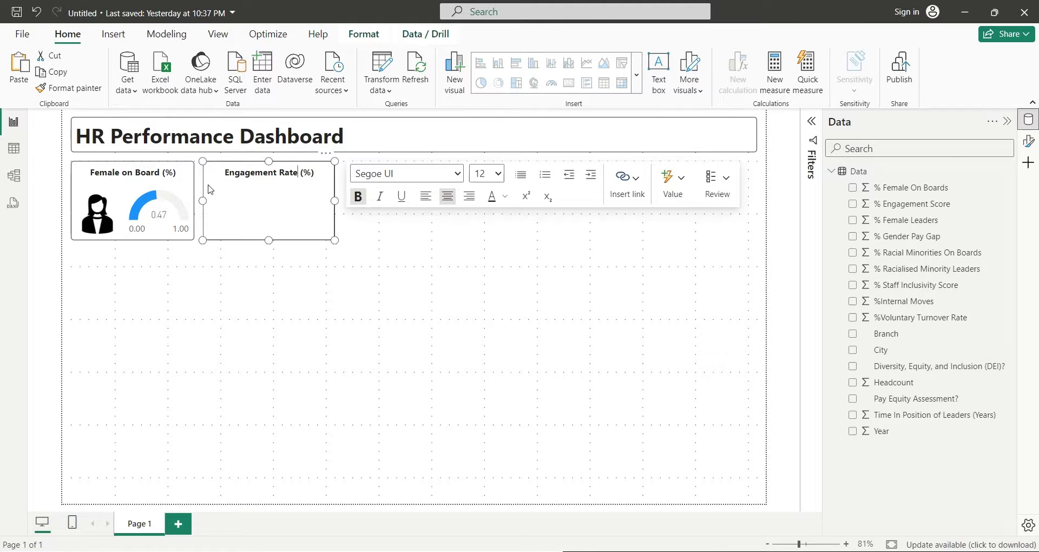
click(364, 247)
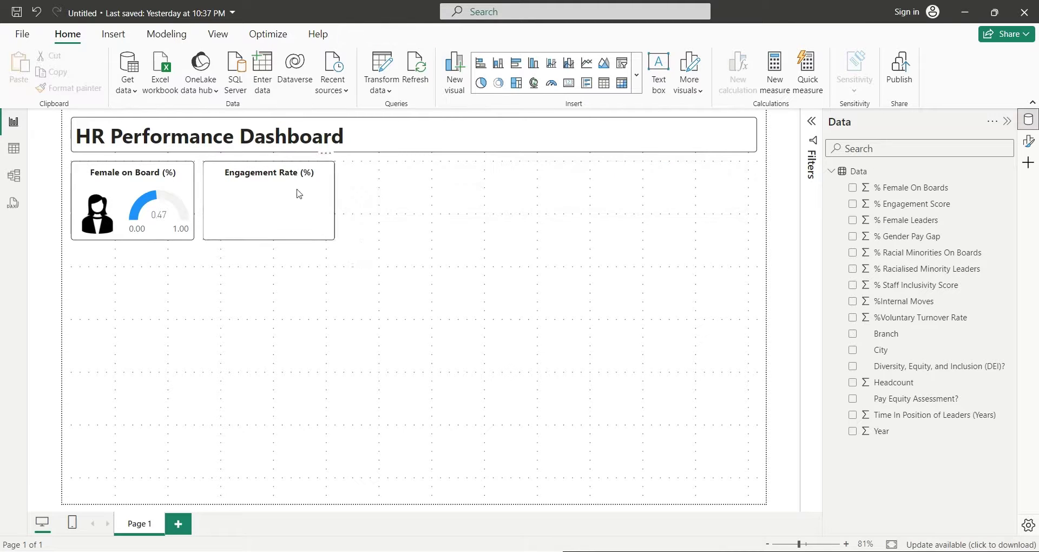
- Insert the Engagement.png hands icon and shrink it into the Engagement Rate card
click(113, 34)
click(676, 73)
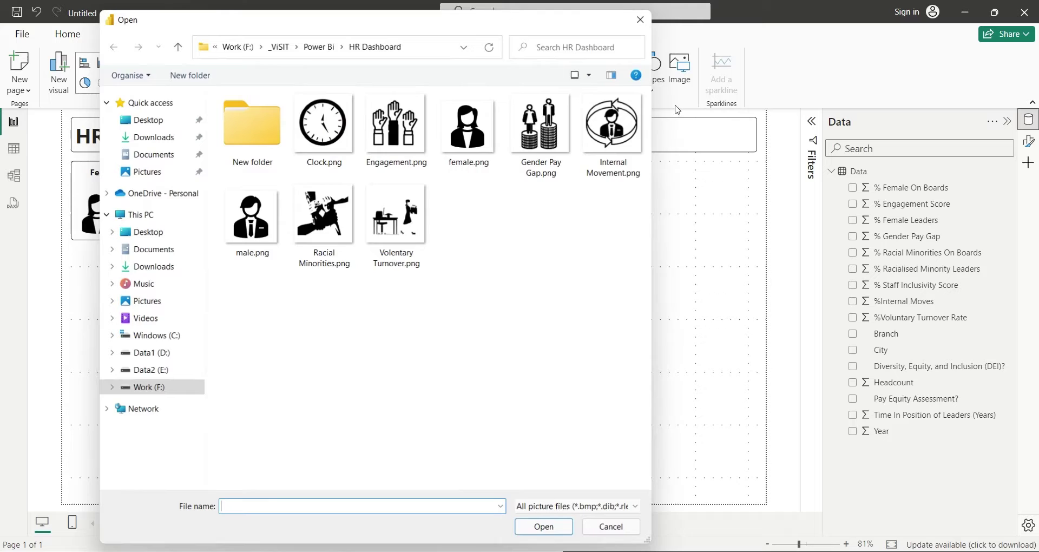
double_click(394, 128)
drag(127, 312, 125, 204)
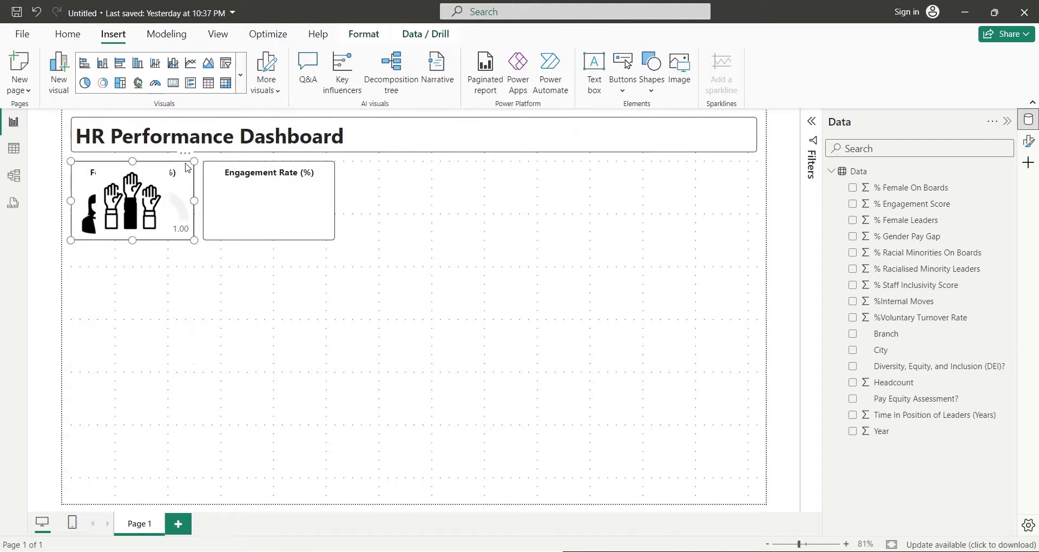
drag(193, 162, 229, 213)
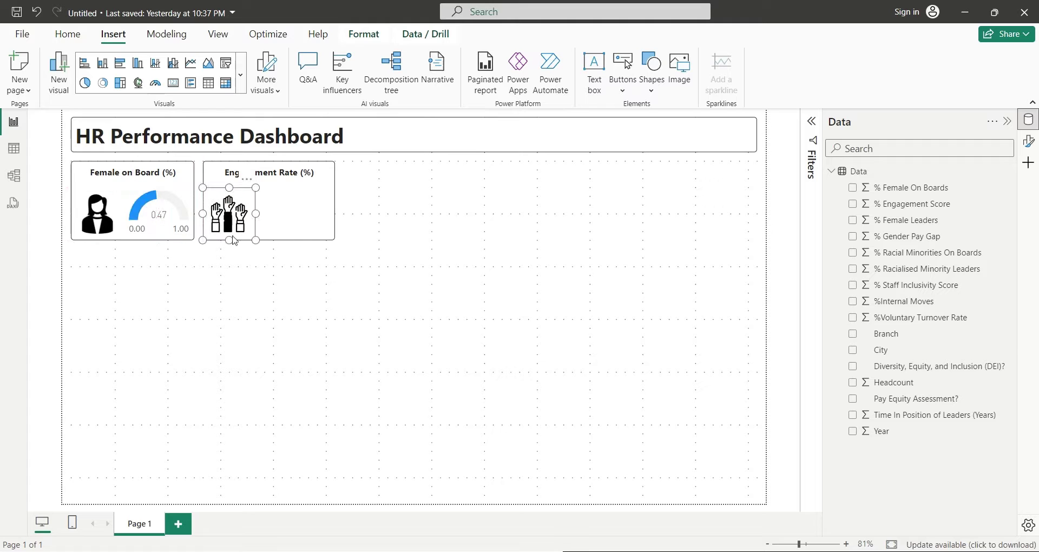
click(248, 286)
- Copy the Female on Board gauge into the new card with Average % Engagement Score as value
click(141, 205)
key(ctrl+c)
key(ctrl+v)
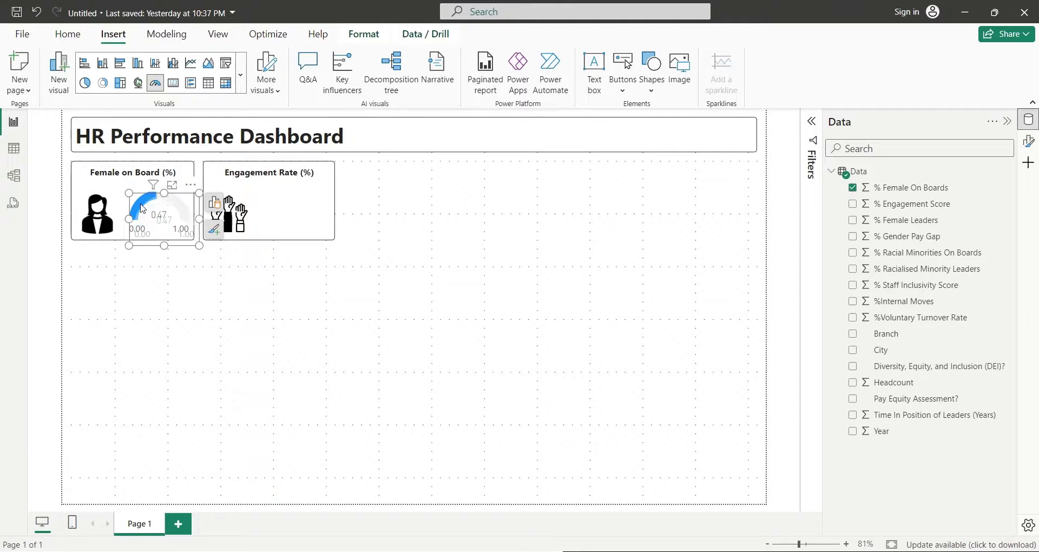
drag(162, 222, 255, 213)
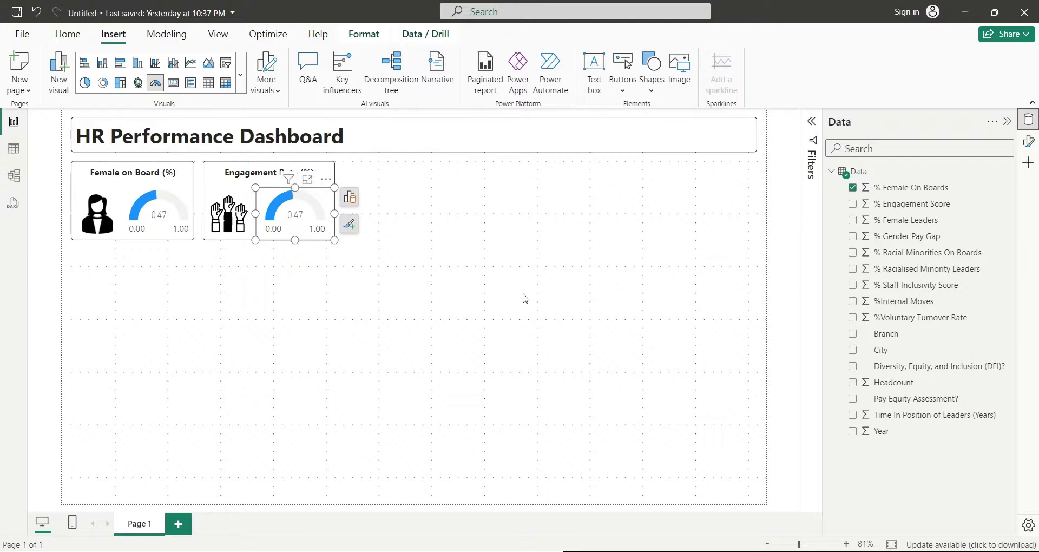
click(349, 197)
click(448, 444)
click(457, 445)
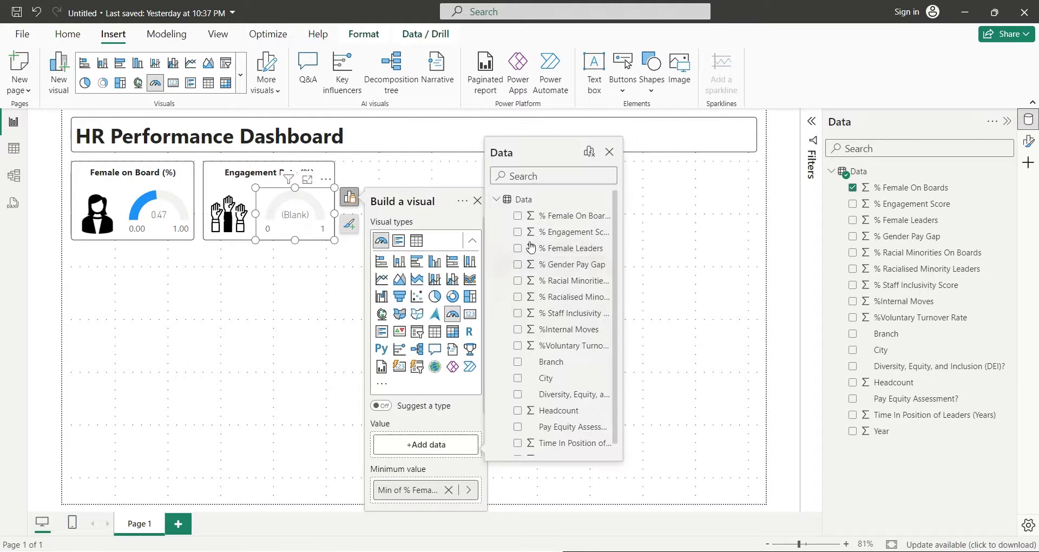
click(517, 232)
click(468, 444)
click(509, 478)
- Set the gauge minimum to the Minimum of % Engagement Score
click(517, 307)
scroll(451, 436, down, 2)
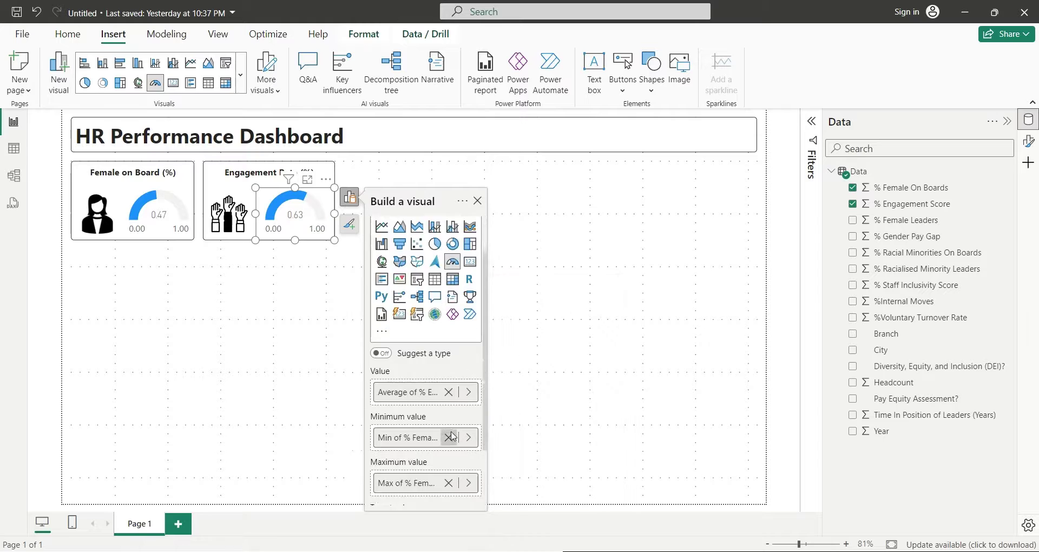
click(448, 360)
click(439, 366)
click(518, 292)
click(468, 359)
click(514, 395)
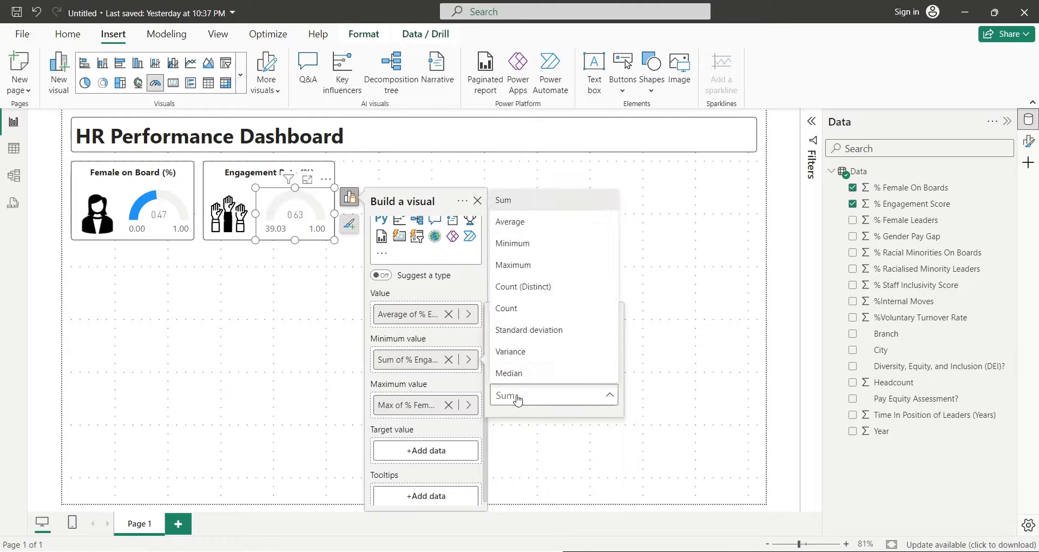
click(517, 244)
- Set the gauge maximum to the Maximum of % Engagement Score, giving a 0.00–0.94 scale
click(448, 404)
click(439, 405)
click(522, 198)
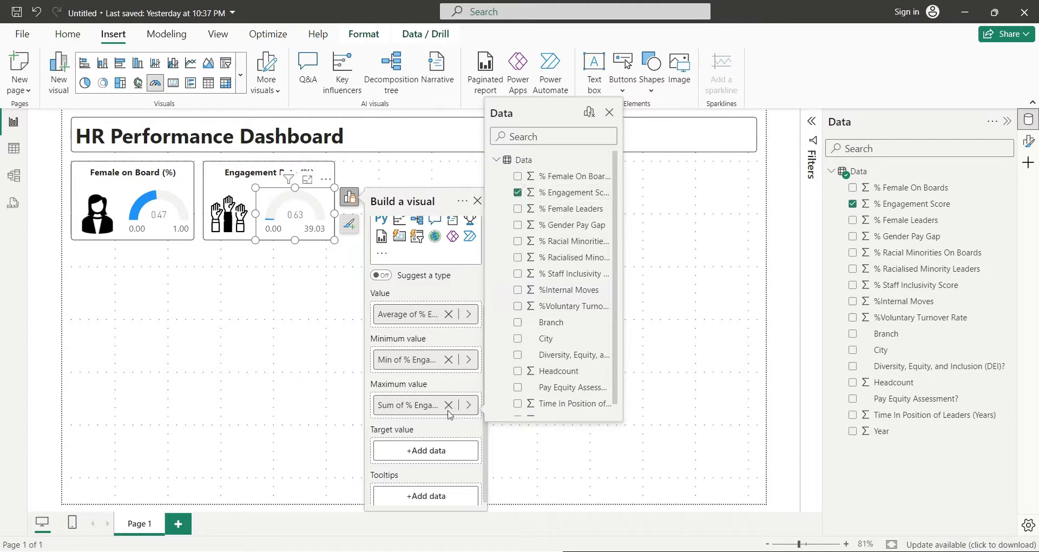
click(468, 404)
click(531, 441)
click(530, 315)
click(533, 318)
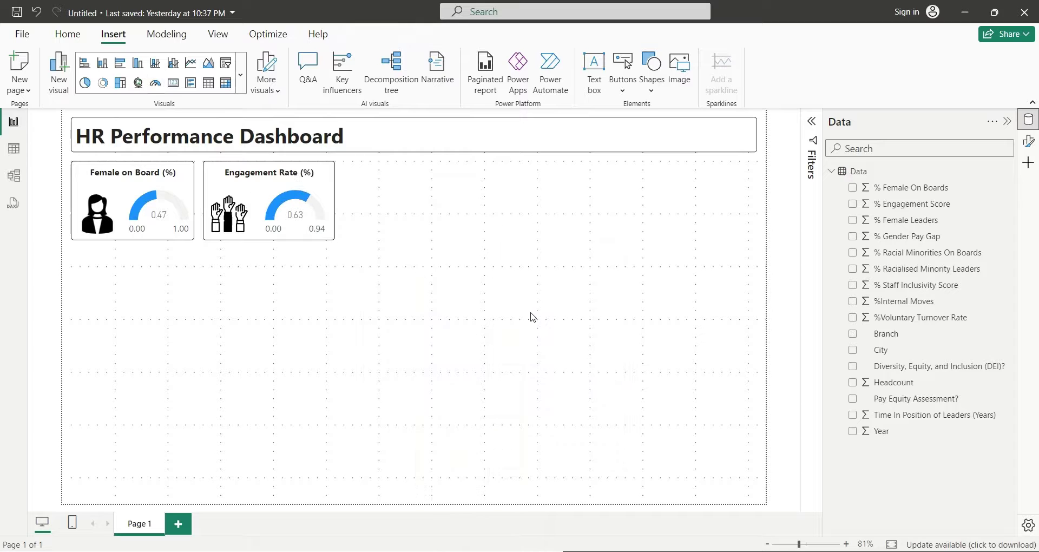
- Duplicate the Engagement Rate title box beside it and retitle it Female Leaders (%)
click(306, 166)
key(ctrl+c)
key(ctrl+v)
drag(306, 167, 435, 174)
double_click(435, 173)
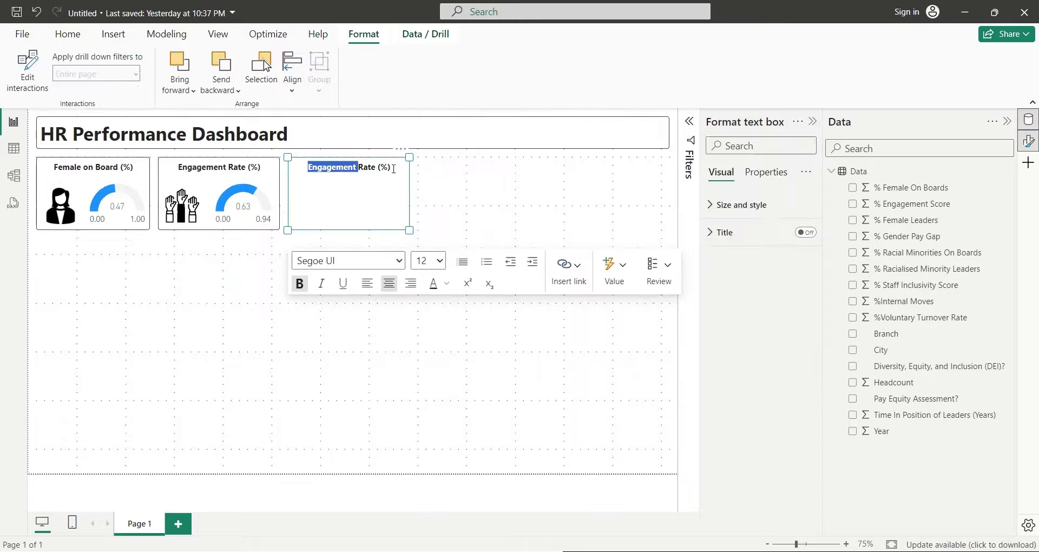
text(Femal)
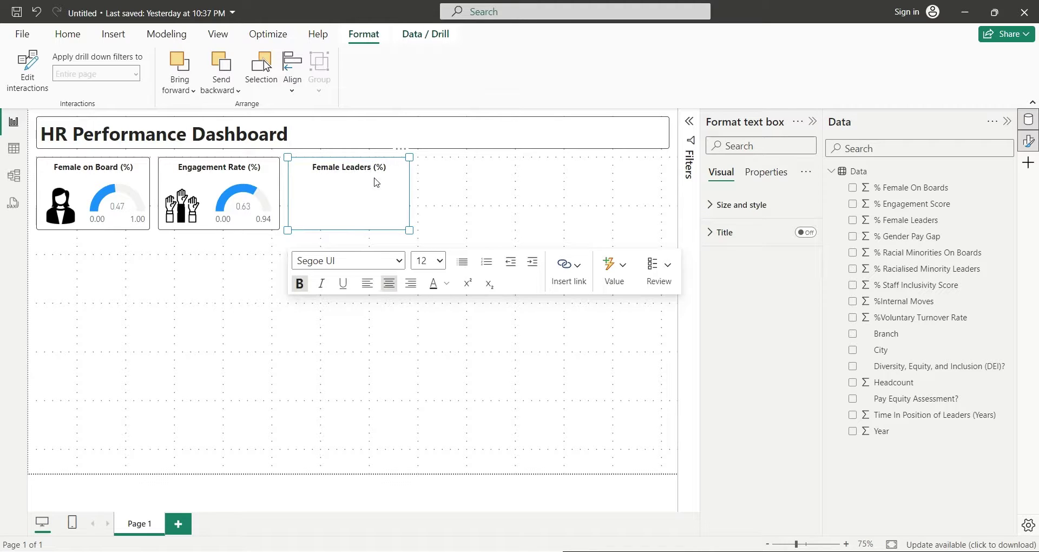
- Copy the person icon and the Engagement Rate gauge into the Female Leaders card
click(60, 216)
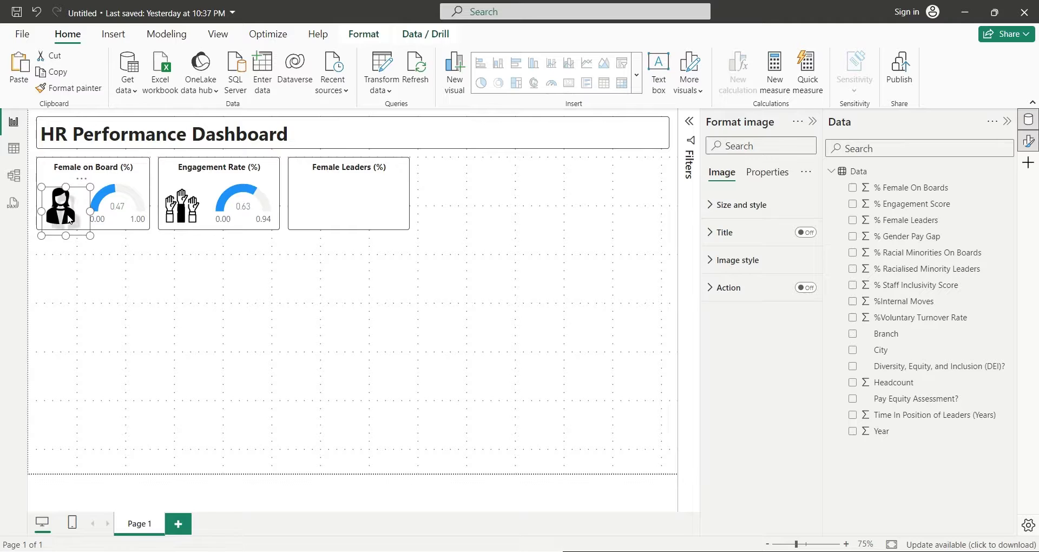
drag(71, 223, 313, 218)
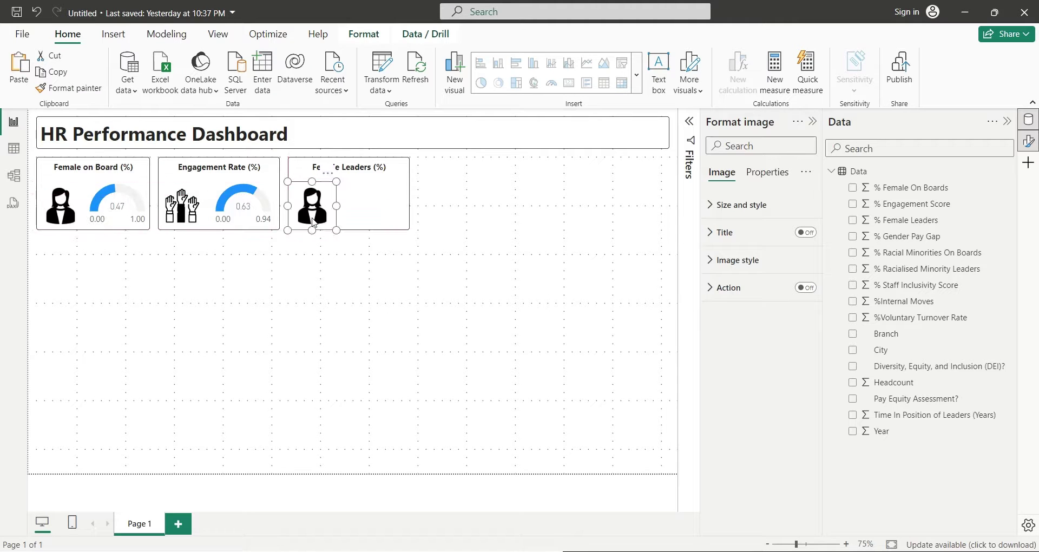
click(230, 210)
key(ctrl+c)
key(ctrl+v)
drag(240, 210, 360, 208)
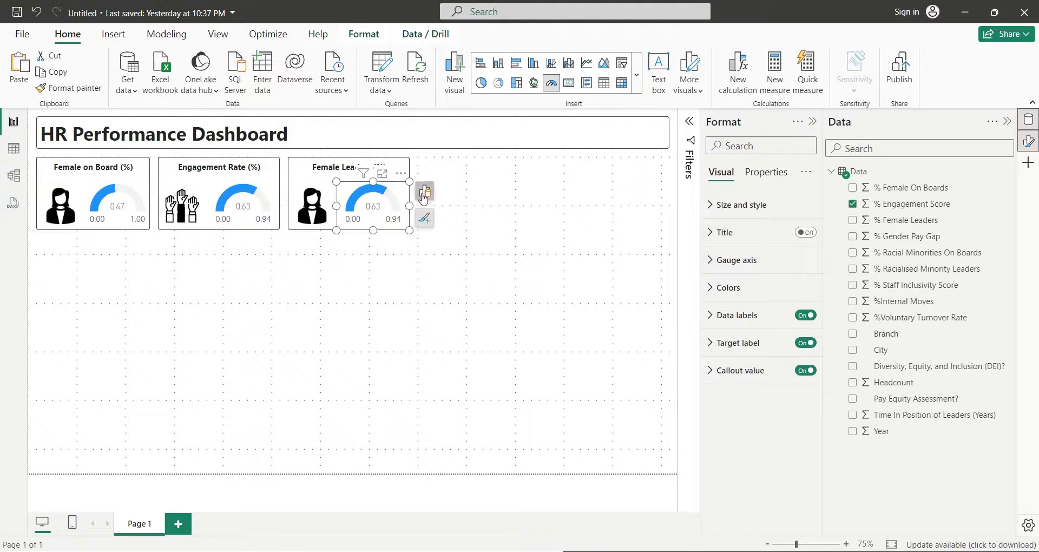
- Set the copied gauge's value to the average of % Female Leaders
click(425, 191)
click(533, 440)
click(533, 440)
click(591, 236)
click(544, 438)
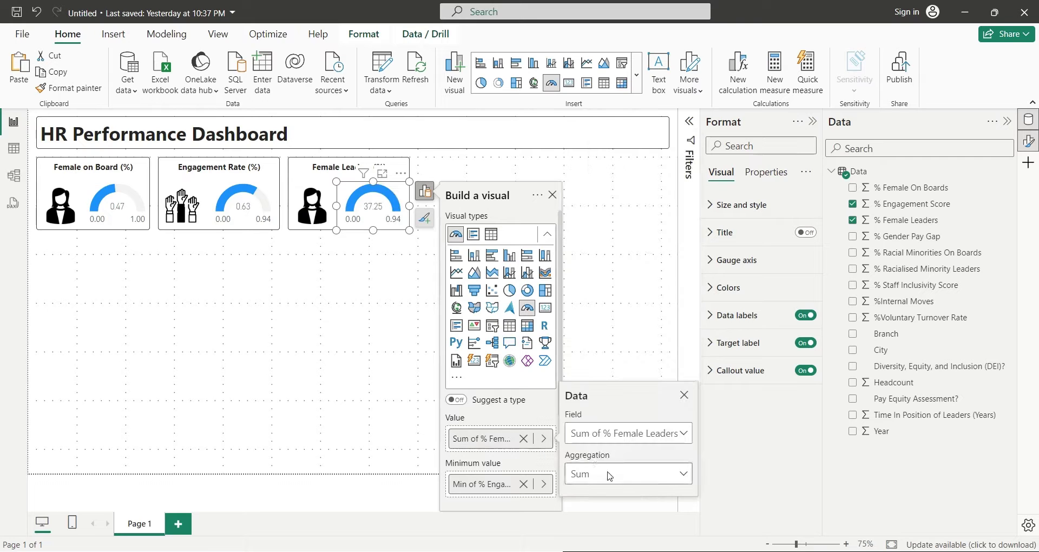
click(616, 474)
click(628, 311)
- Set the gauge's minimum and maximum to the Min and Max of % Female Leaders
click(524, 484)
click(595, 283)
click(544, 484)
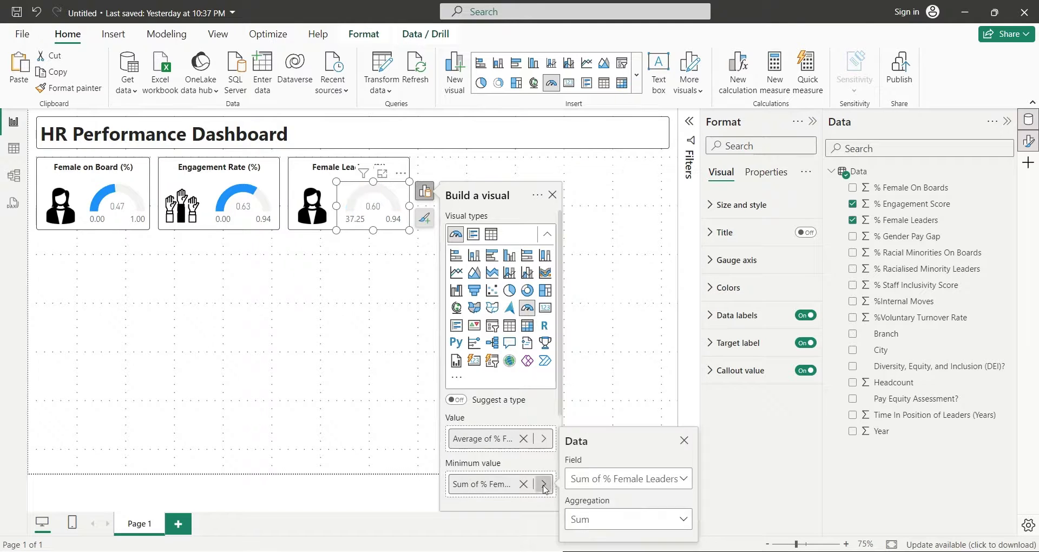
click(599, 521)
click(597, 370)
scroll(510, 410, down, 3)
click(523, 402)
click(525, 406)
click(592, 198)
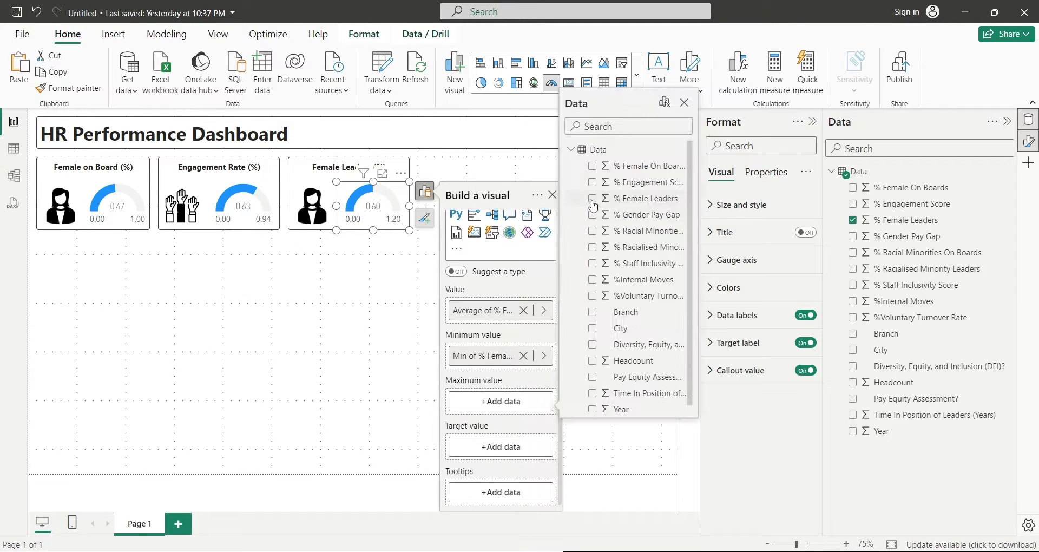
click(544, 401)
click(628, 436)
click(587, 306)
click(593, 348)
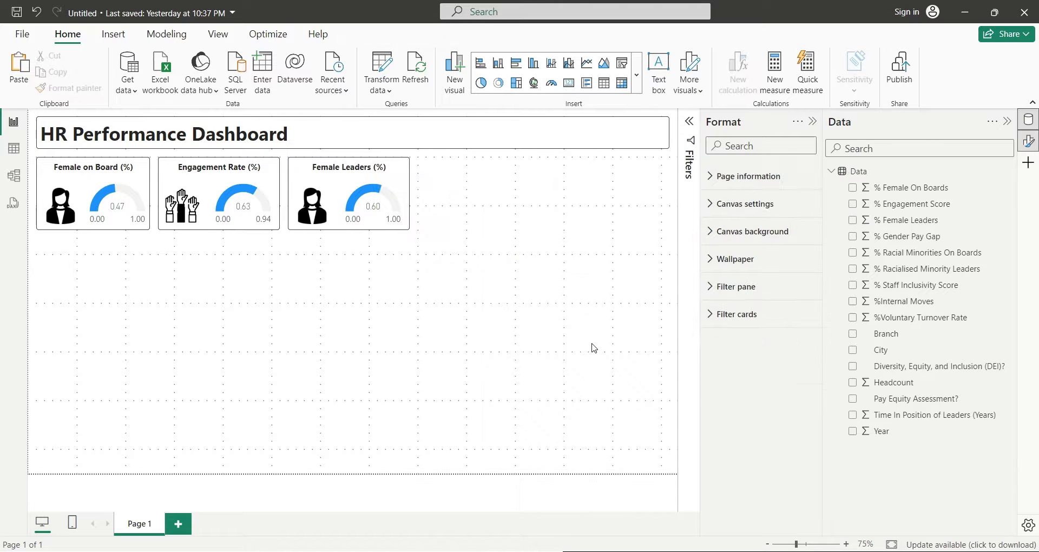
- Duplicate the Female Leaders title box to the right and retitle it Gender Pay Gap (%)
click(396, 159)
key(ctrl+c)
key(ctrl+v)
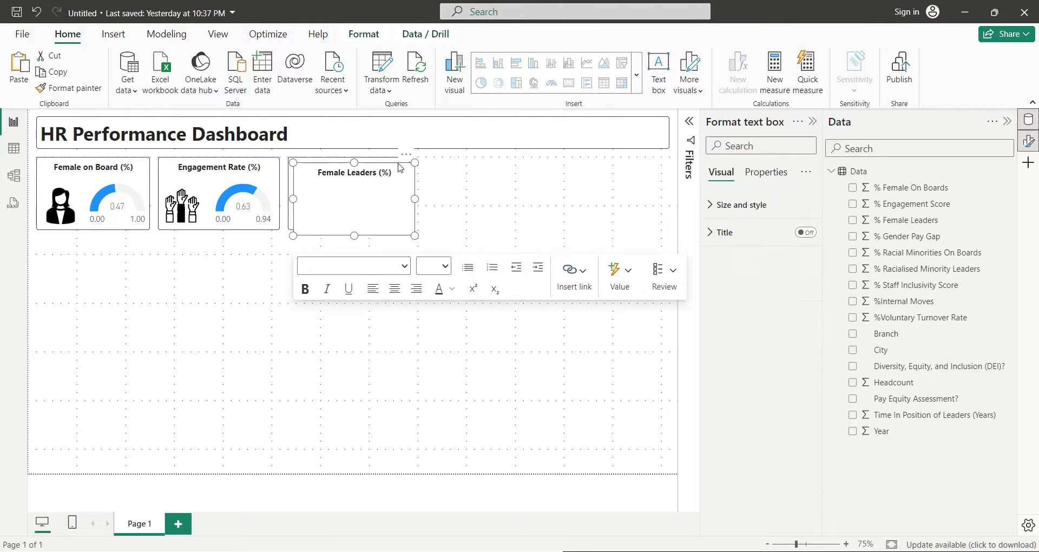
drag(399, 166, 531, 161)
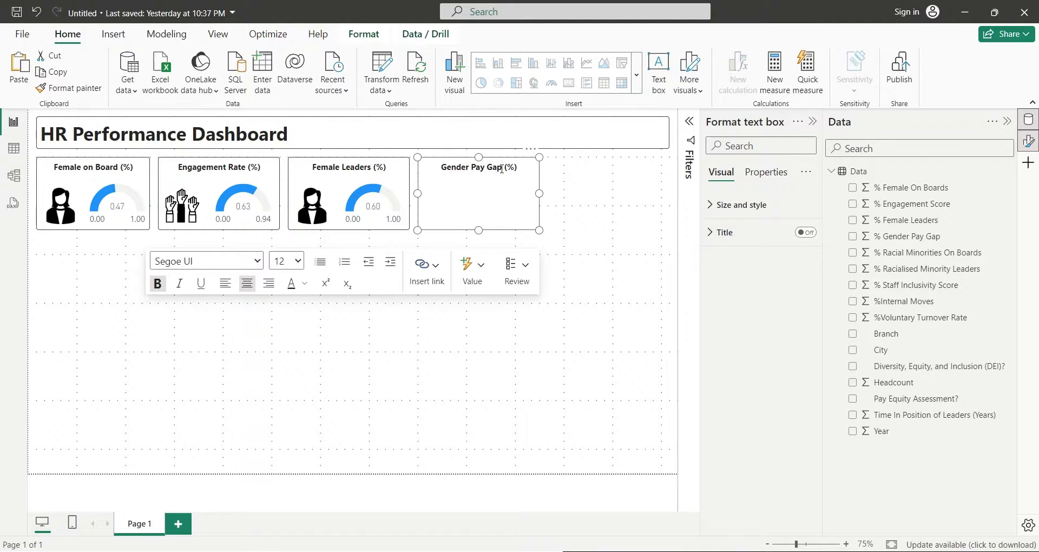
click(596, 219)
- Insert the Gender Pay Gap picture, shrink it to icon size, and place it in the card
click(121, 39)
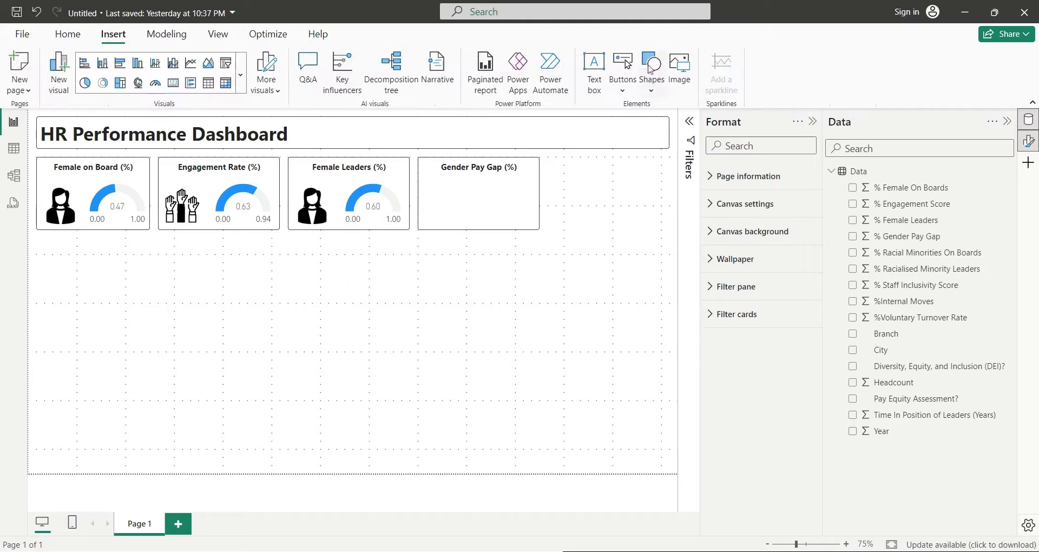
click(679, 68)
click(541, 162)
click(544, 528)
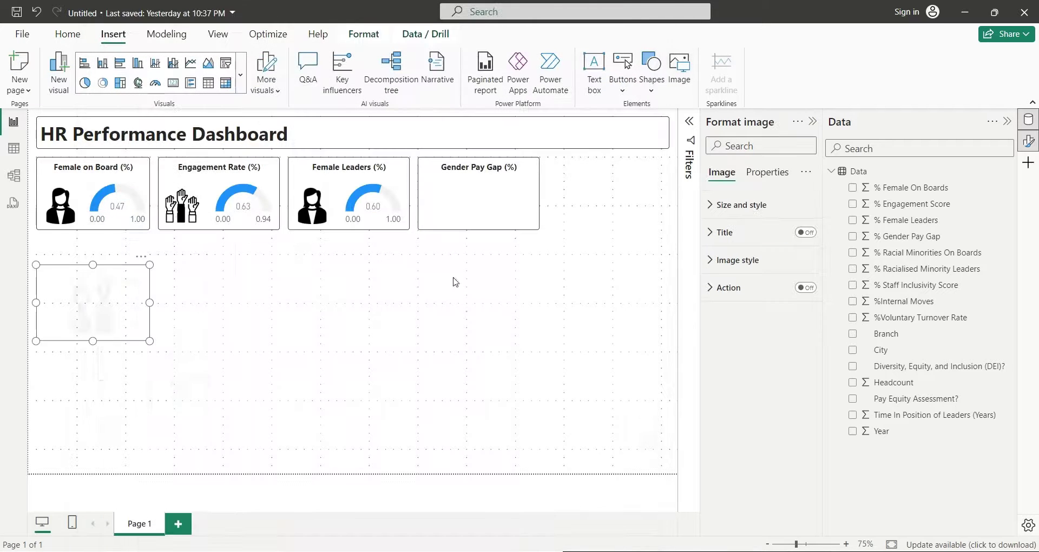
drag(89, 308, 84, 205)
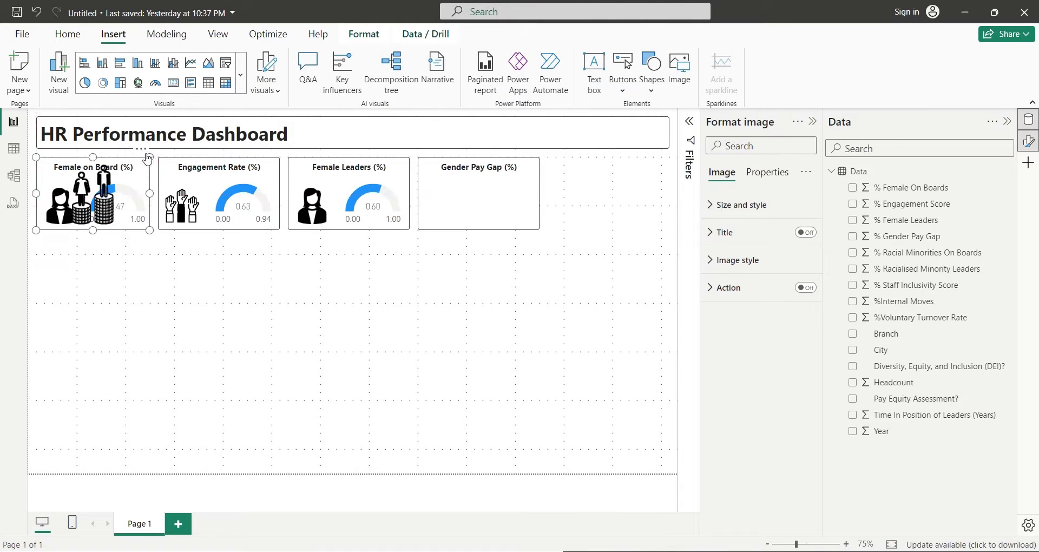
drag(149, 158, 84, 178)
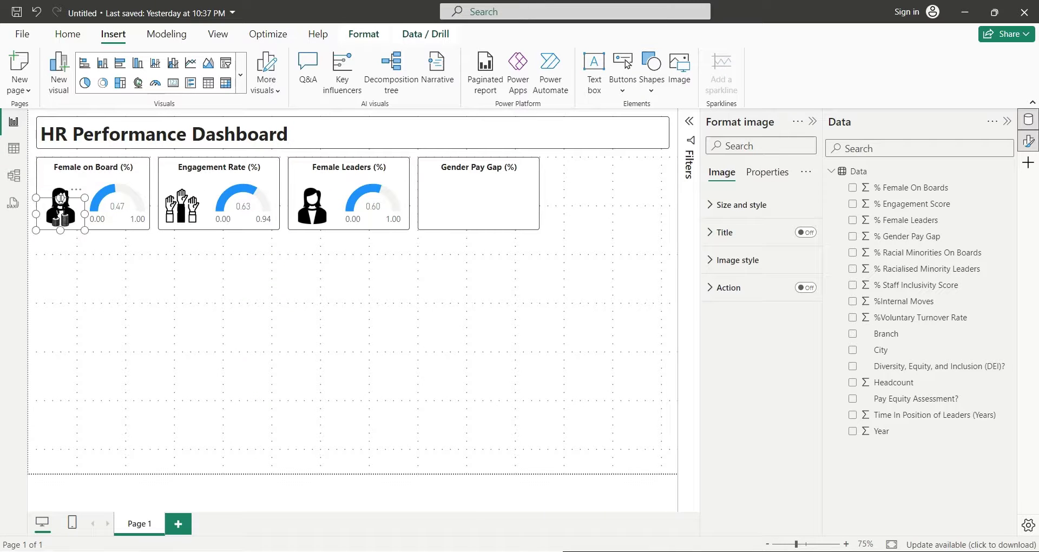
drag(61, 215, 503, 207)
- Paste a copy of the Female Leaders gauge and set its value to average % Gender Pay Gap
click(383, 210)
key(ctrl+c)
key(ctrl+v)
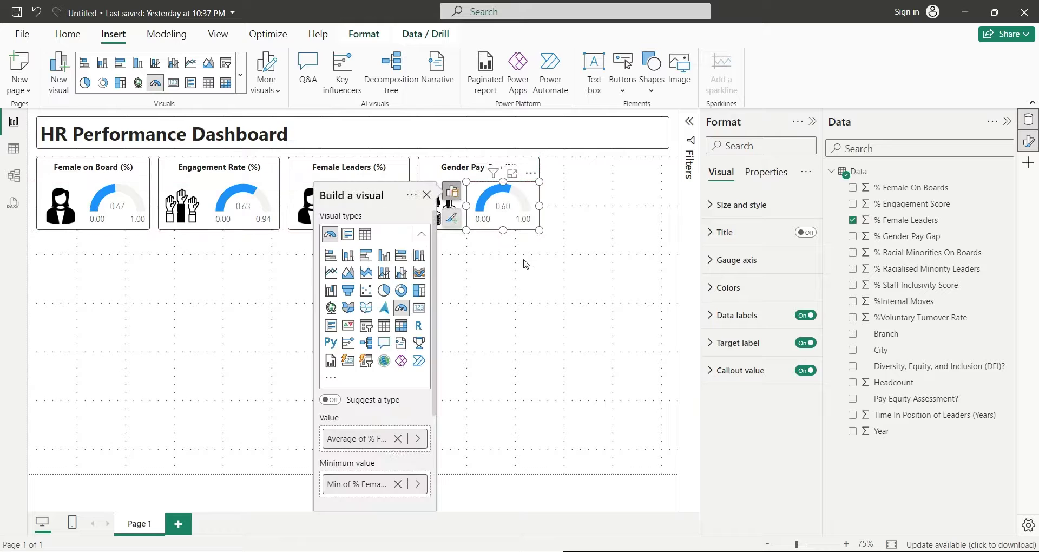
click(398, 439)
click(397, 439)
click(468, 250)
click(417, 439)
click(504, 474)
click(476, 308)
- Set the gauge's minimum and maximum to the Min and Max of % Gender Pay Gap
click(397, 484)
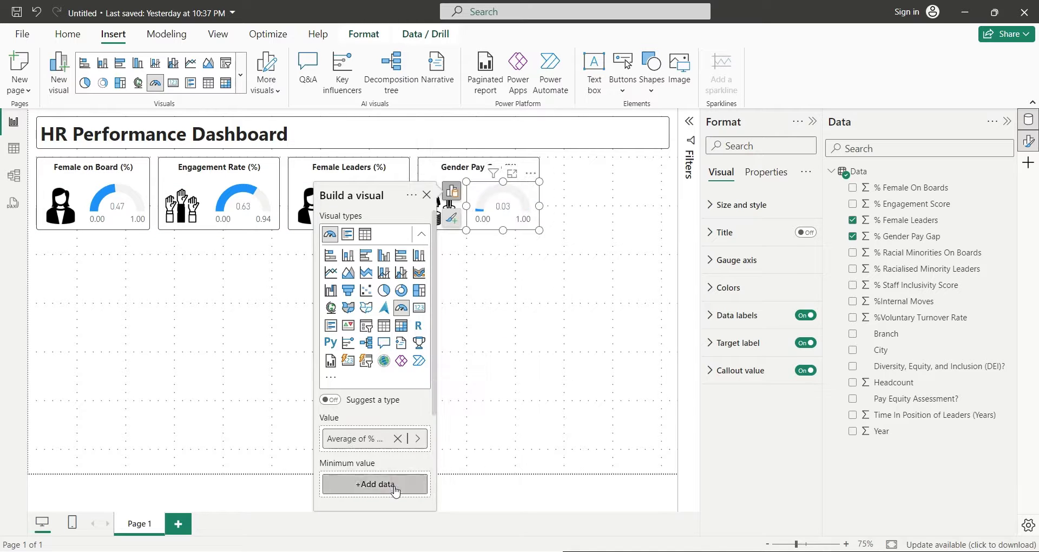
click(394, 489)
click(468, 297)
scroll(392, 429, down, 2)
click(397, 441)
click(395, 440)
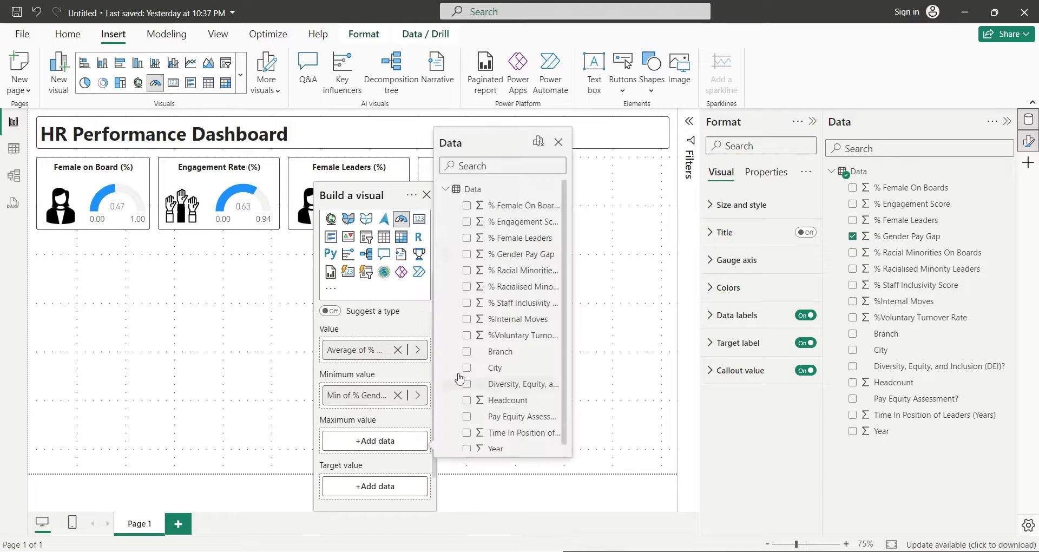
click(468, 253)
click(418, 441)
click(500, 475)
click(476, 346)
click(514, 328)
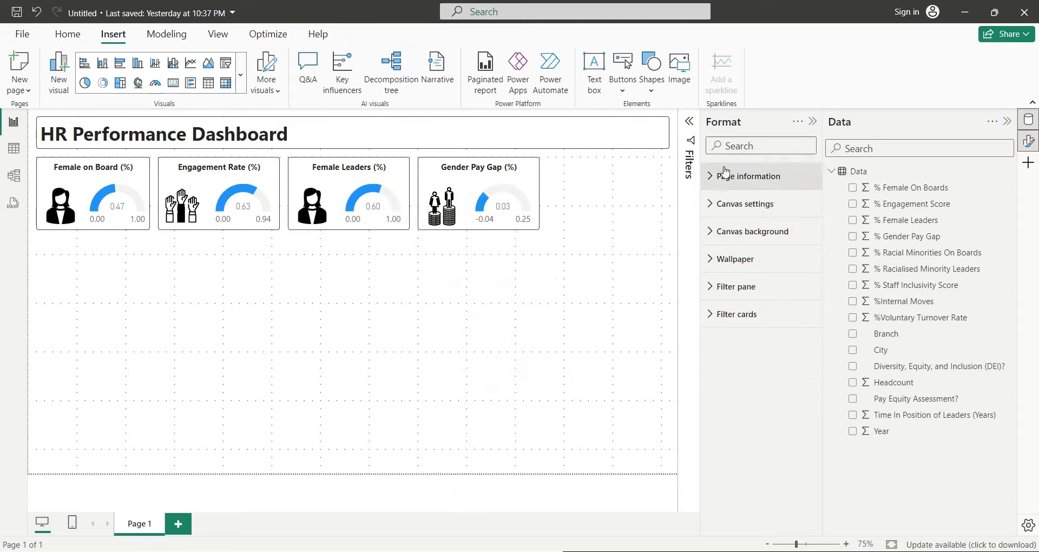
click(812, 121)
- Place a title copy at the row's end, retitle it Racial Minorities (%), and insert the Racial Minorities picture
click(612, 168)
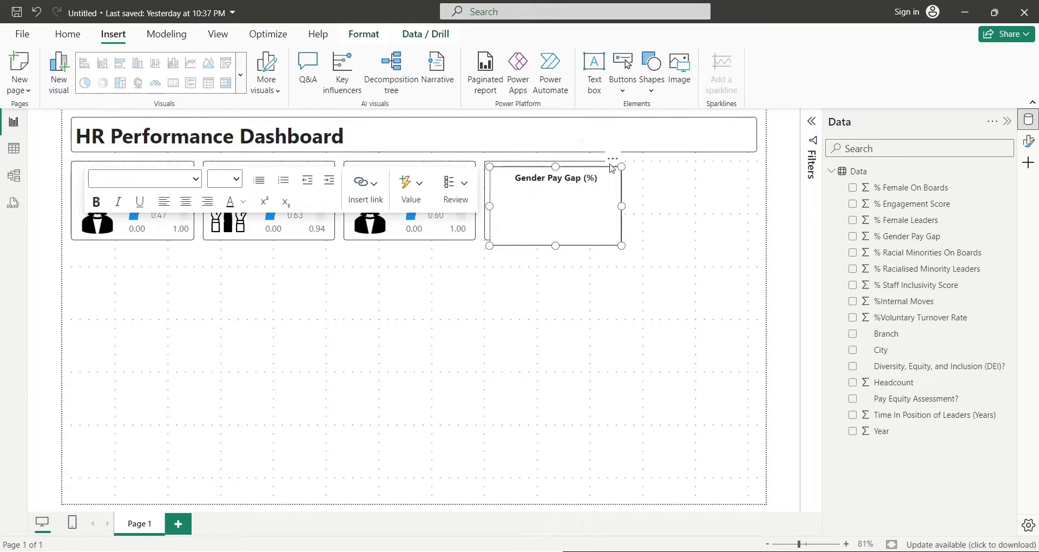
drag(611, 169, 752, 168)
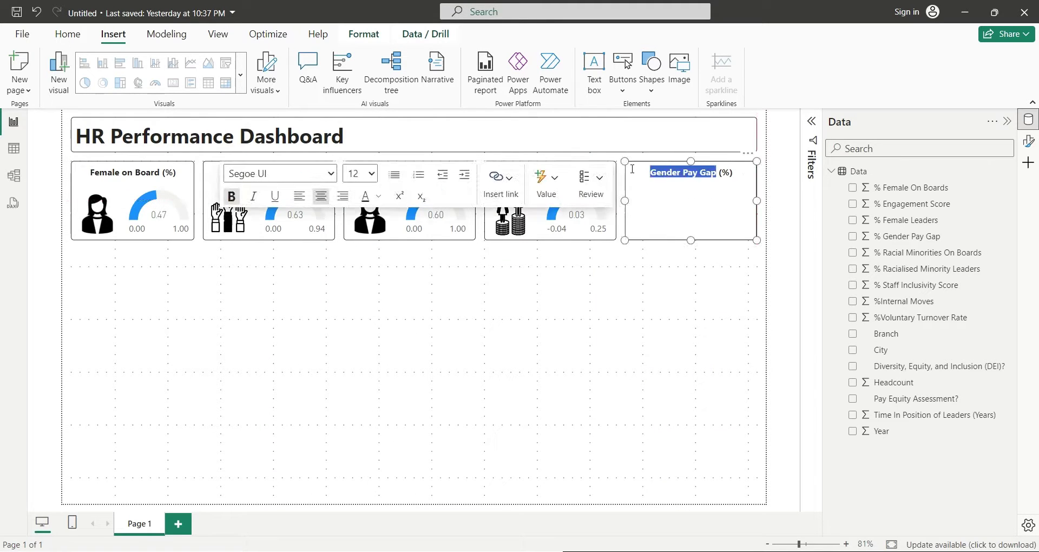
text(Racial Minorities)
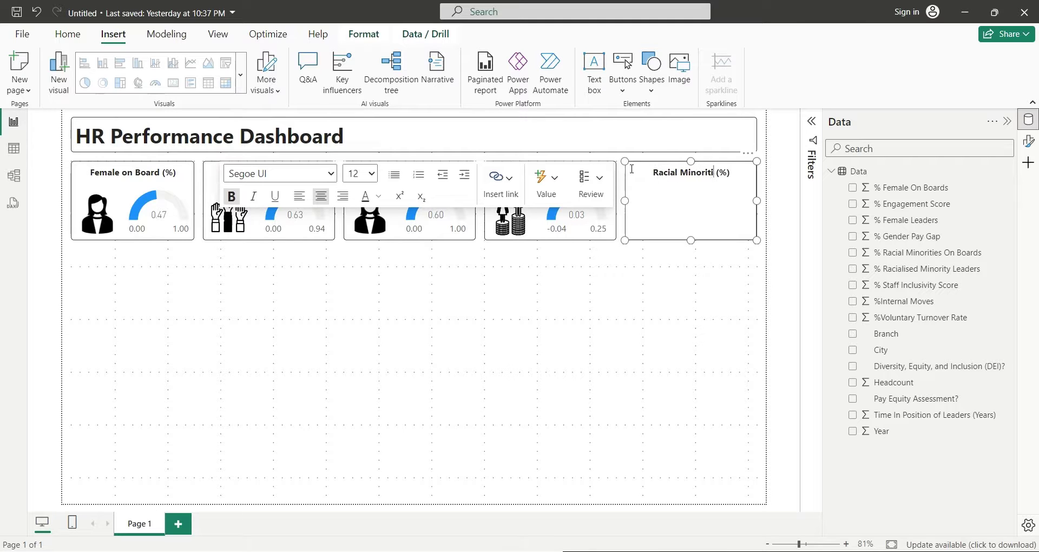
click(676, 272)
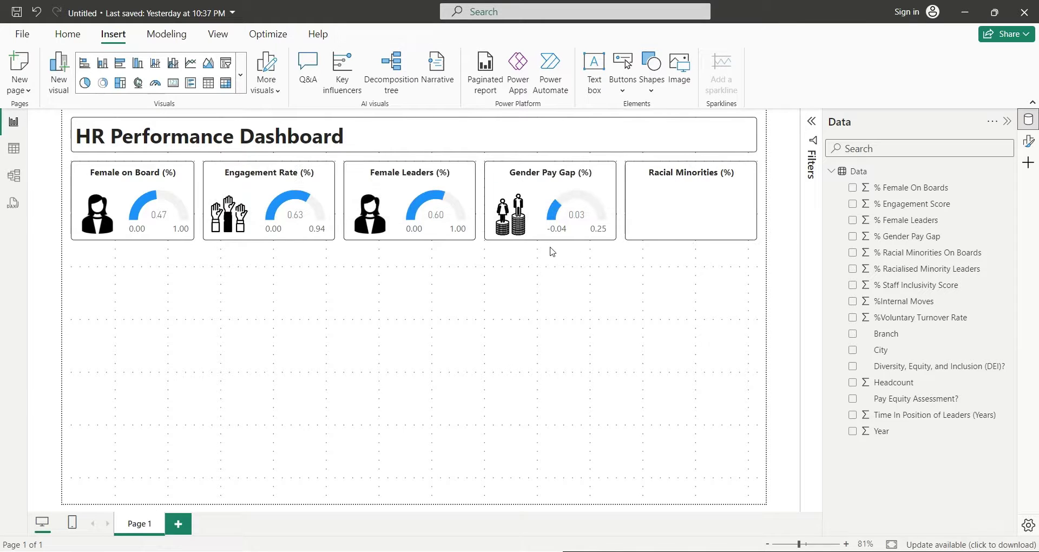
click(681, 67)
double_click(329, 231)
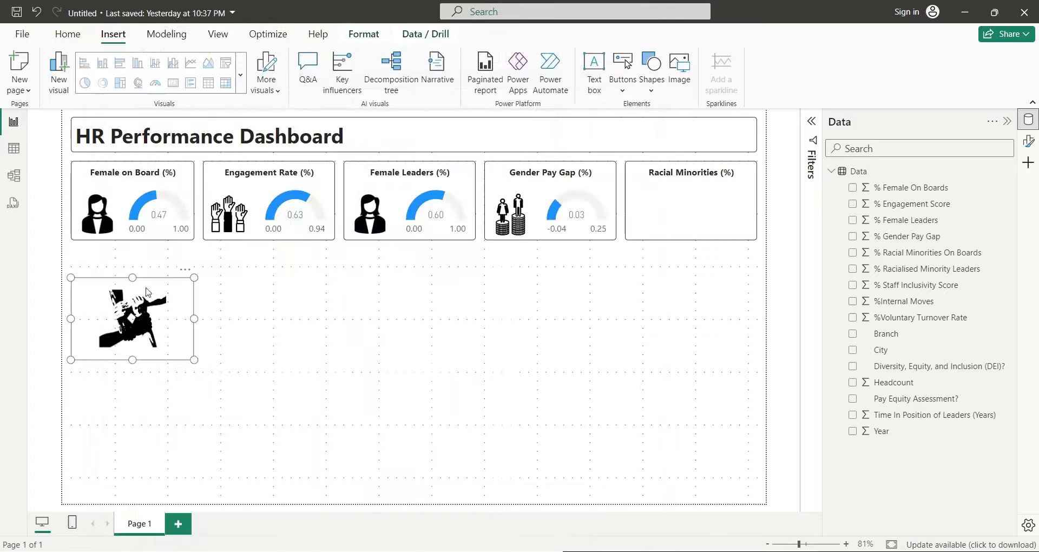
- Move the Racial Minorities picture into the card and paste a copy of the Gender Pay Gap gauge beside it
drag(146, 292, 654, 215)
click(568, 210)
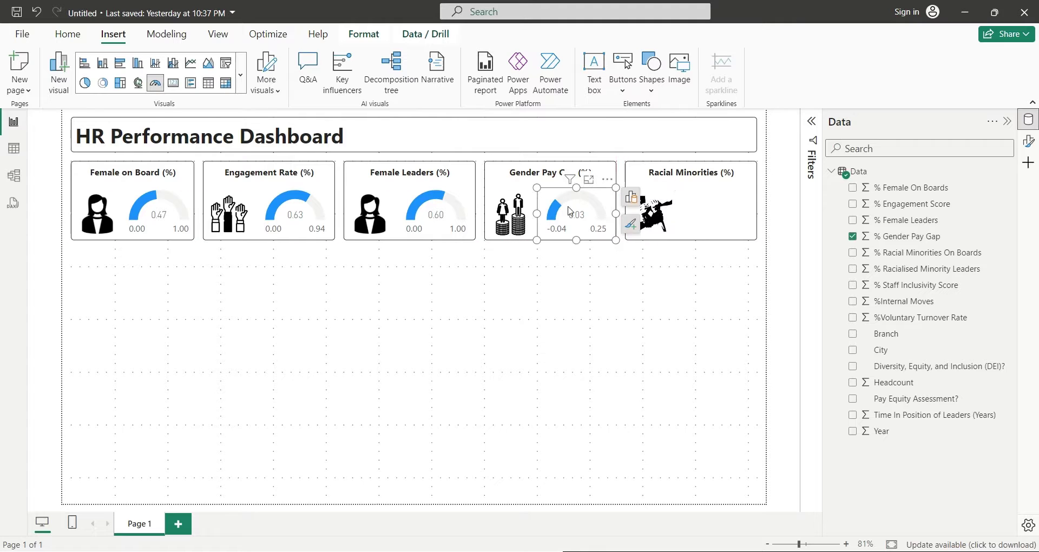
key(ctrl+c)
key(ctrl+v)
drag(570, 217, 702, 212)
- Set the gauge's value to the average of % Racial Minorities On Boards
click(662, 197)
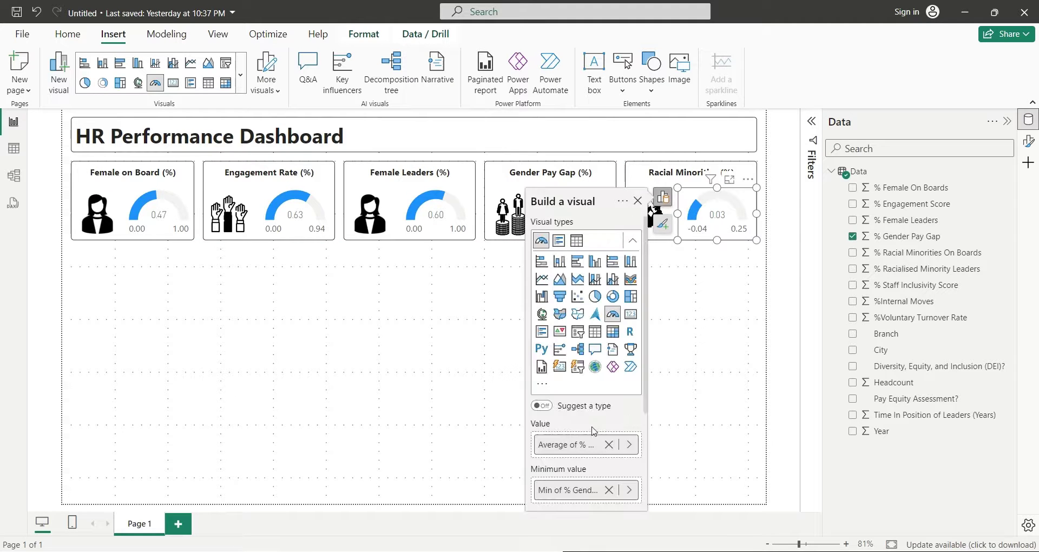
click(609, 445)
click(609, 444)
click(678, 282)
click(629, 444)
click(686, 480)
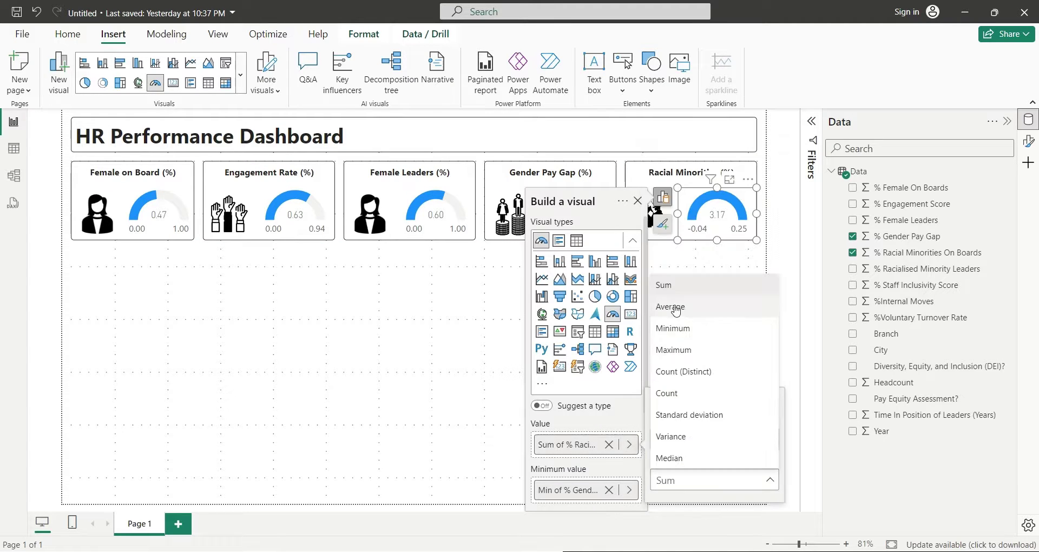
- Set the gauge's minimum to the Min of % Racial Minorities On Boards
click(674, 308)
click(609, 490)
click(615, 490)
click(678, 327)
click(674, 482)
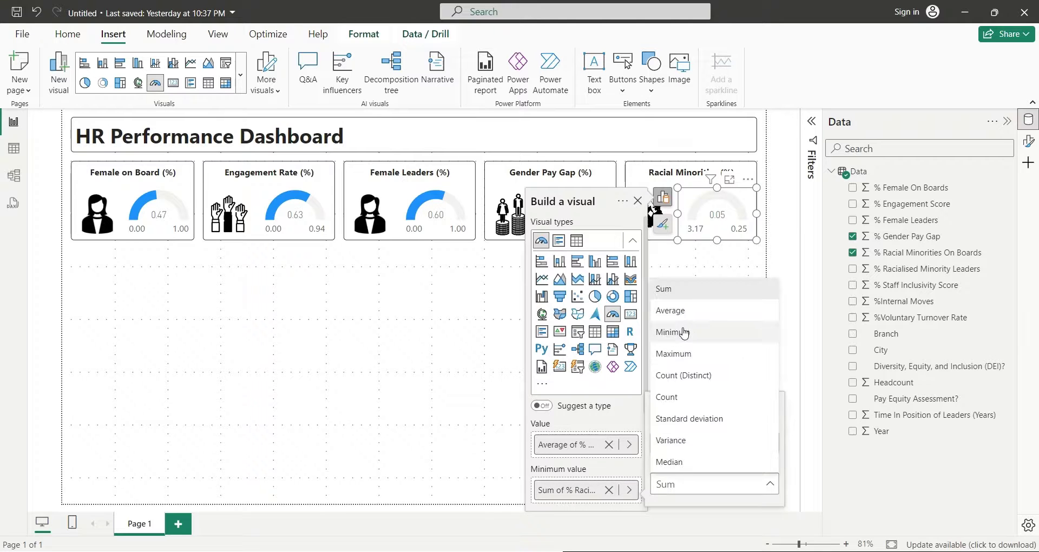
- Set the gauge's maximum to the Max of % Racial Minorities On Boards
click(682, 332)
scroll(595, 379, down, 3)
click(601, 405)
click(676, 247)
click(629, 405)
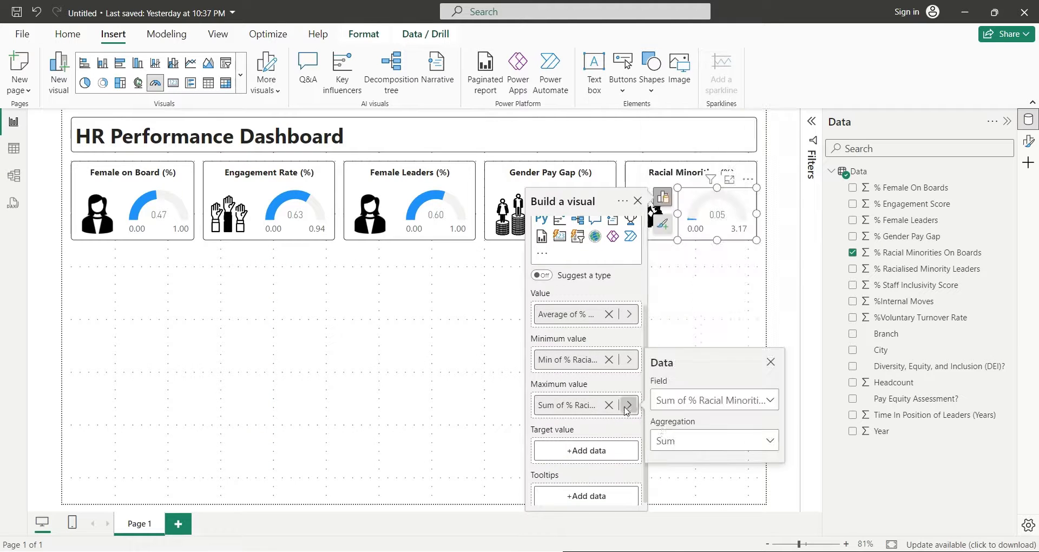
click(698, 439)
click(687, 308)
click(697, 350)
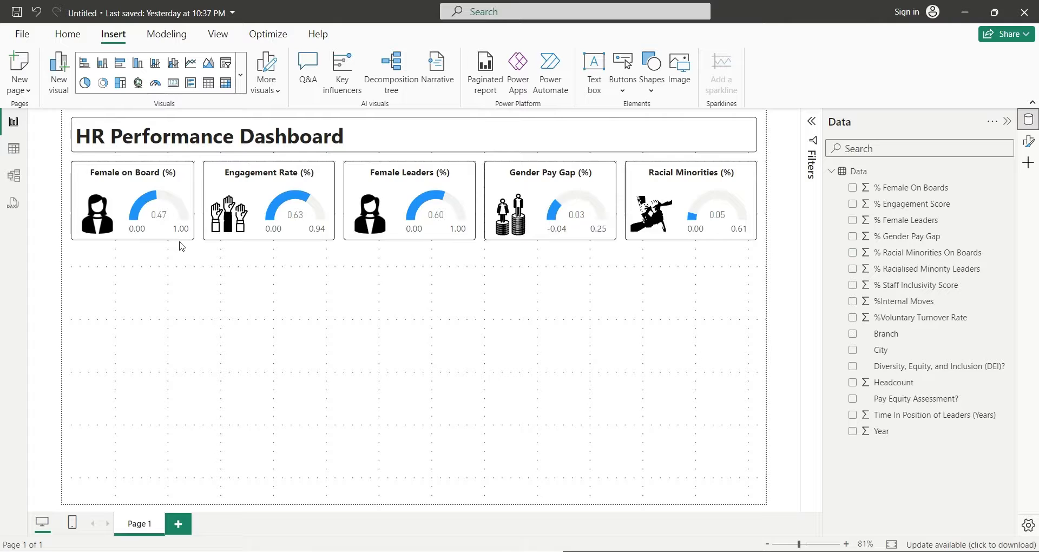
click(172, 201)
- Move the card title down over the new card and set its font size to 11 pt
click(174, 167)
drag(159, 239, 157, 328)
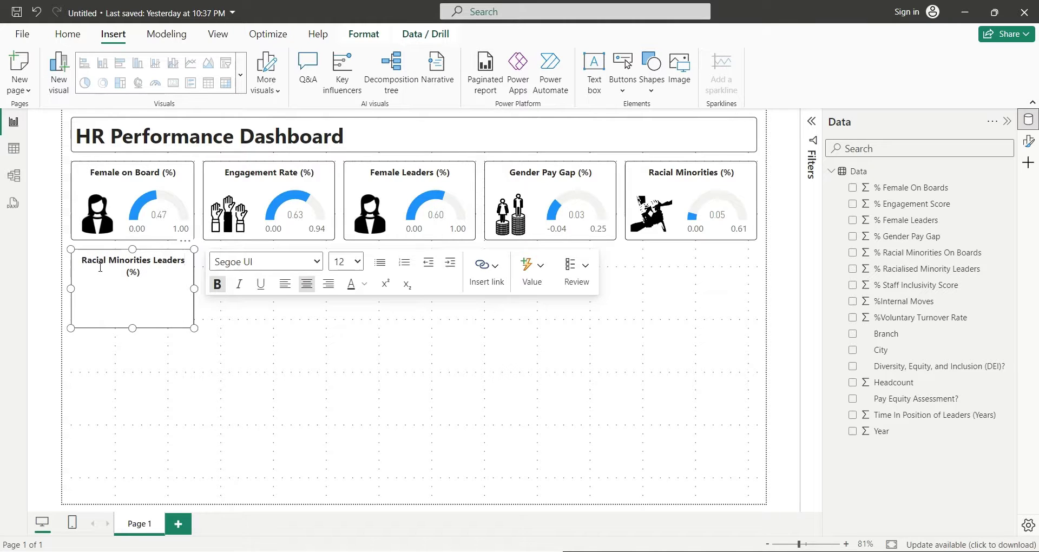
triple_click(170, 280)
click(346, 262)
click(344, 338)
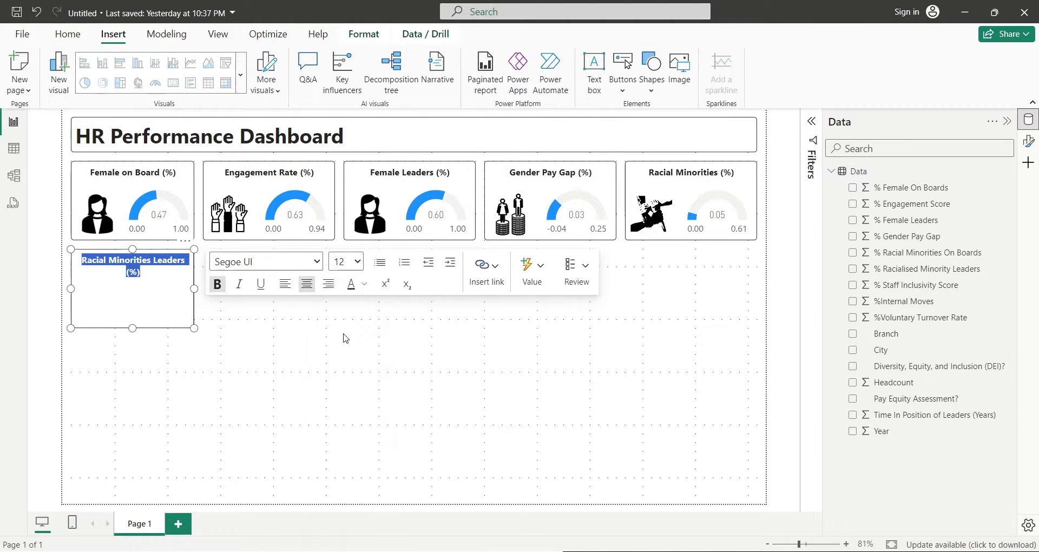
click(225, 328)
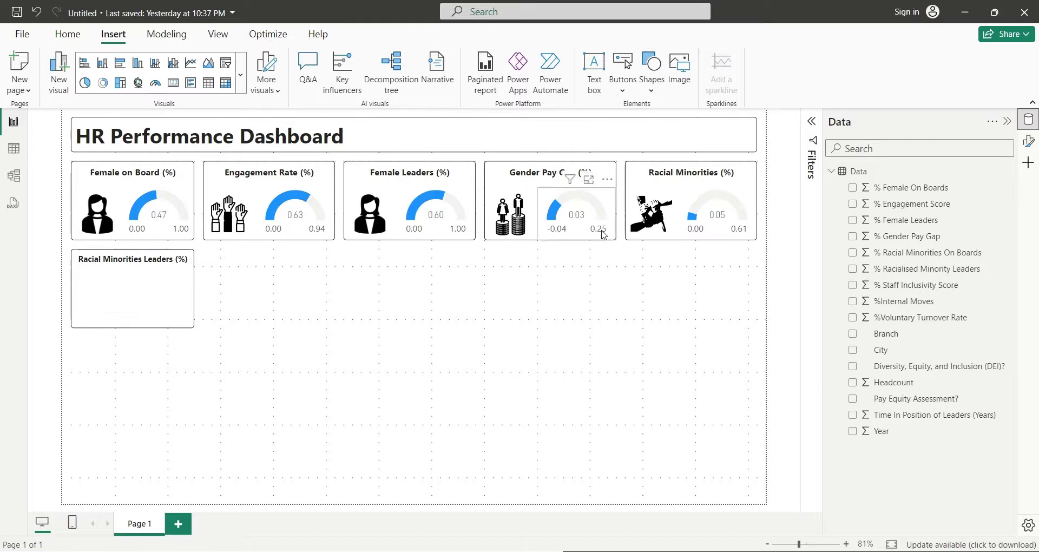
- Copy the Racial Minorities icon and the Female on Board gauge into the Racial Minorities Leaders card
click(650, 214)
key(ctrl+c)
key(ctrl+v)
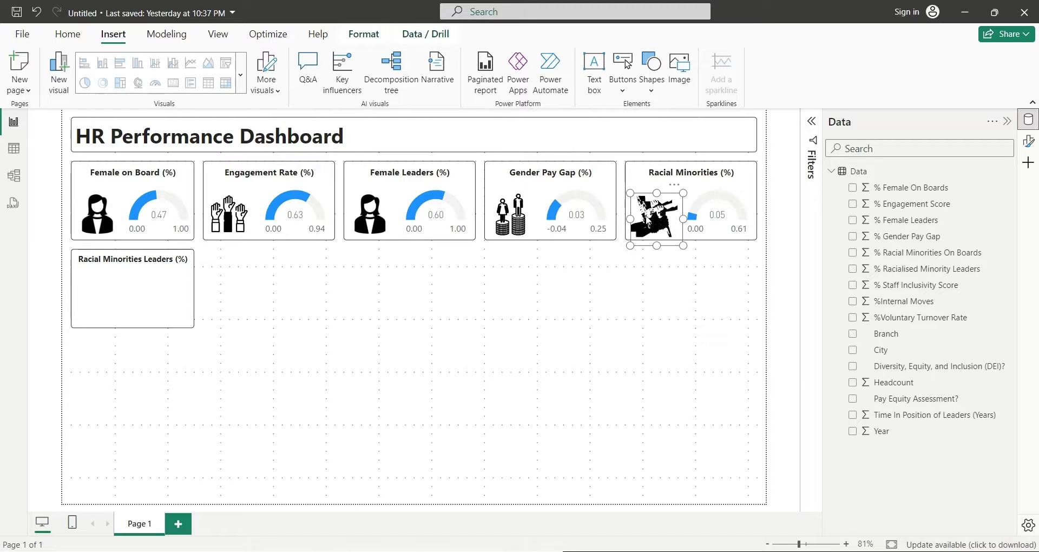
drag(650, 220, 98, 304)
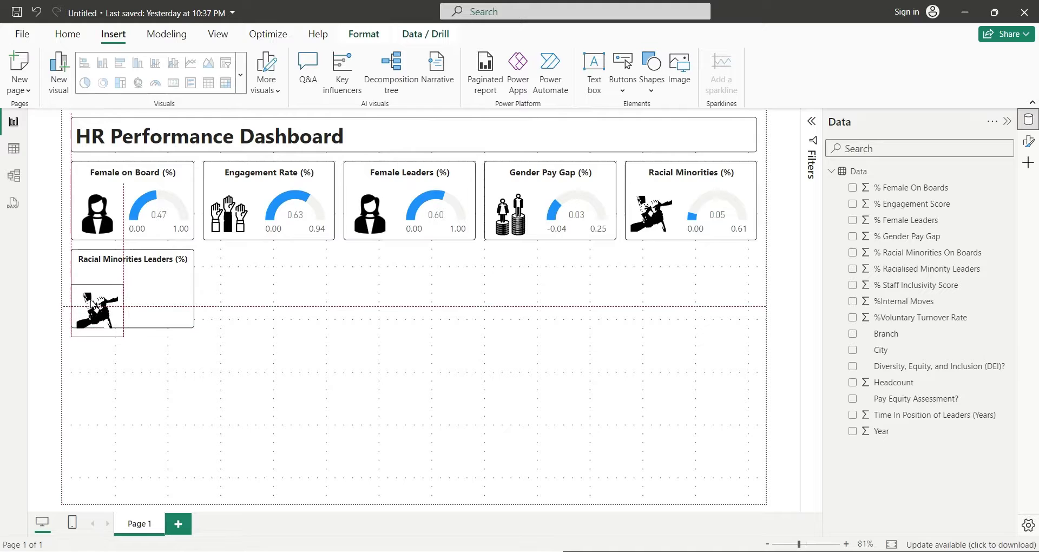
click(178, 208)
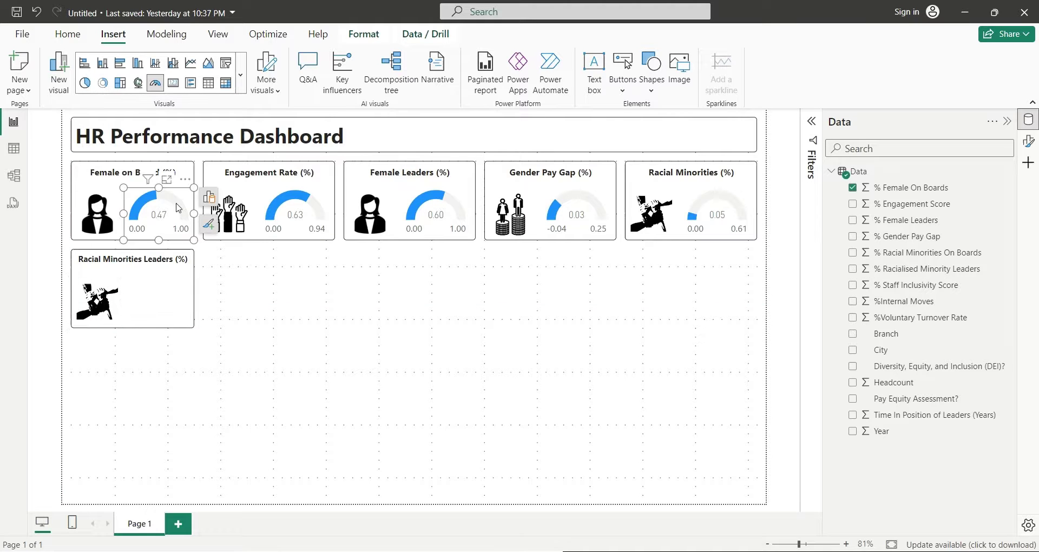
key(ctrl+c)
key(ctrl+v)
drag(178, 208, 172, 295)
- Set the copied gauge's value to the average of % Racialised Minority Leaders
click(210, 287)
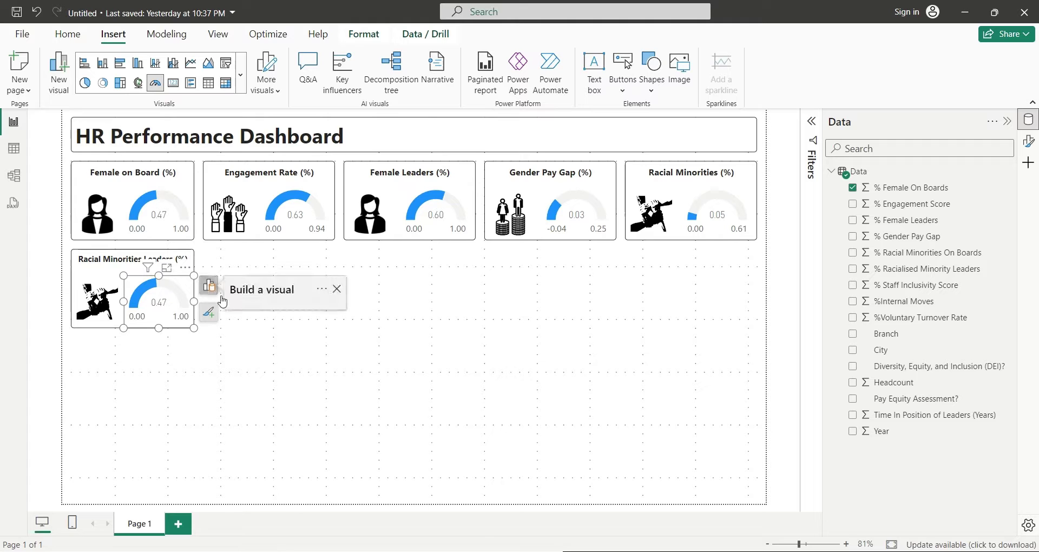
scroll(275, 495, down, 2)
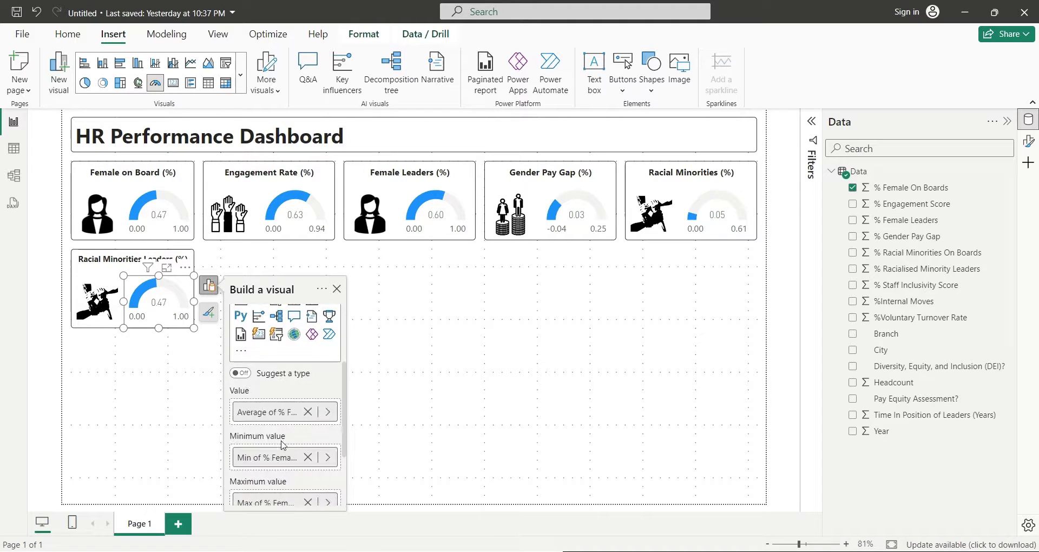
click(308, 413)
click(306, 412)
click(377, 453)
click(379, 441)
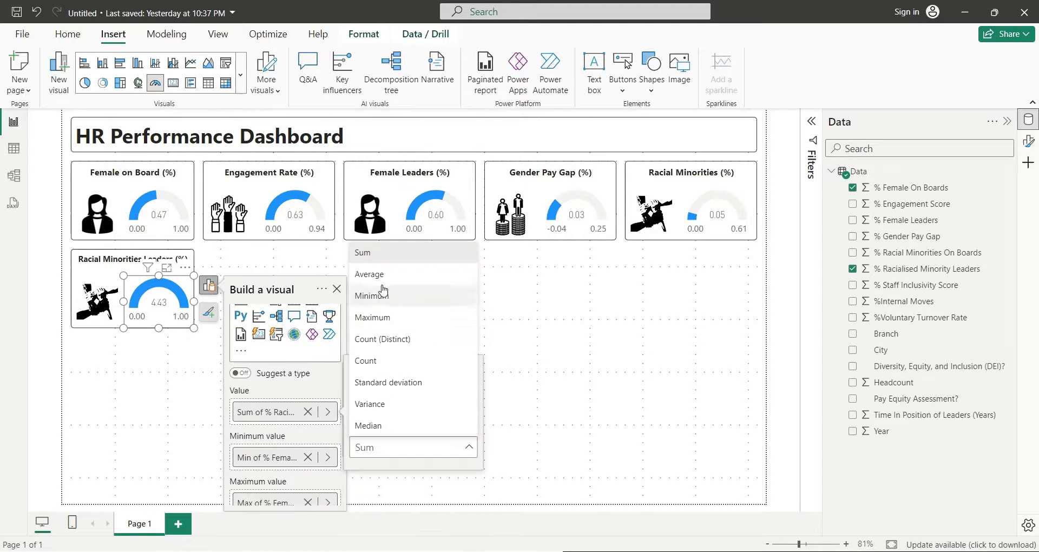
click(366, 209)
- Set the gauge's minimum and maximum to the Min and Max of % Racialised Minority Leaders
click(307, 457)
click(285, 457)
click(377, 398)
click(413, 492)
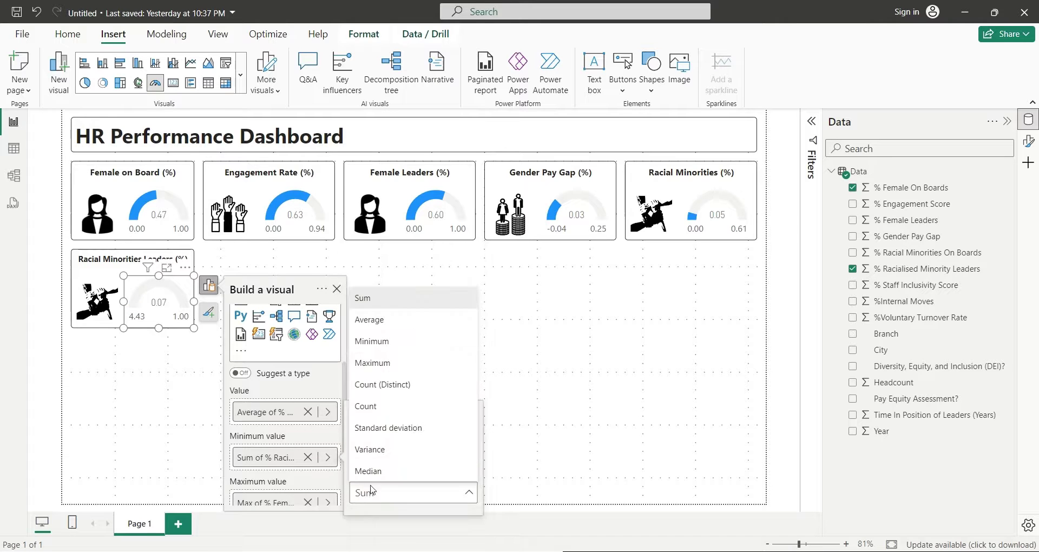
click(379, 357)
click(307, 502)
click(285, 502)
click(377, 443)
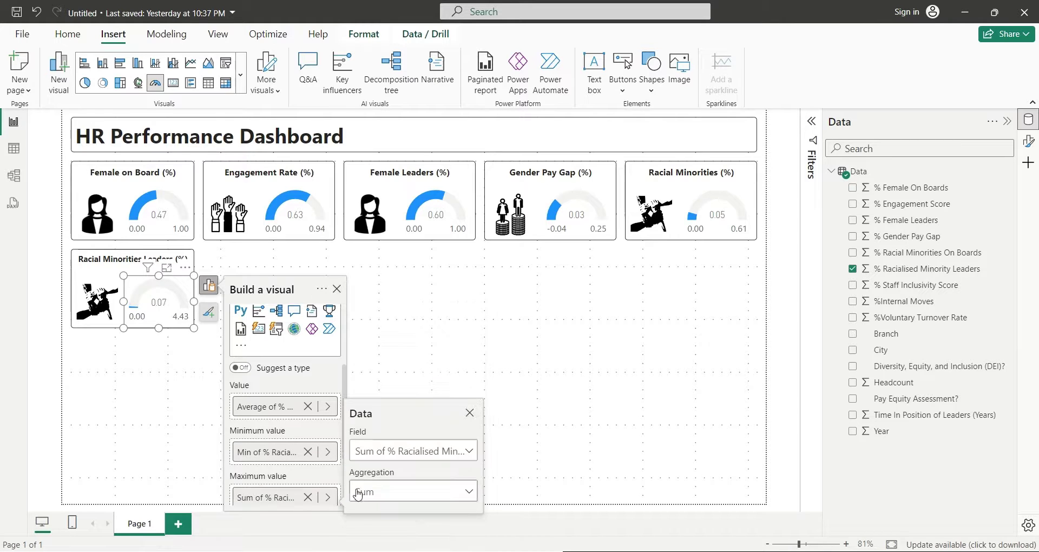
click(413, 491)
click(388, 360)
click(406, 364)
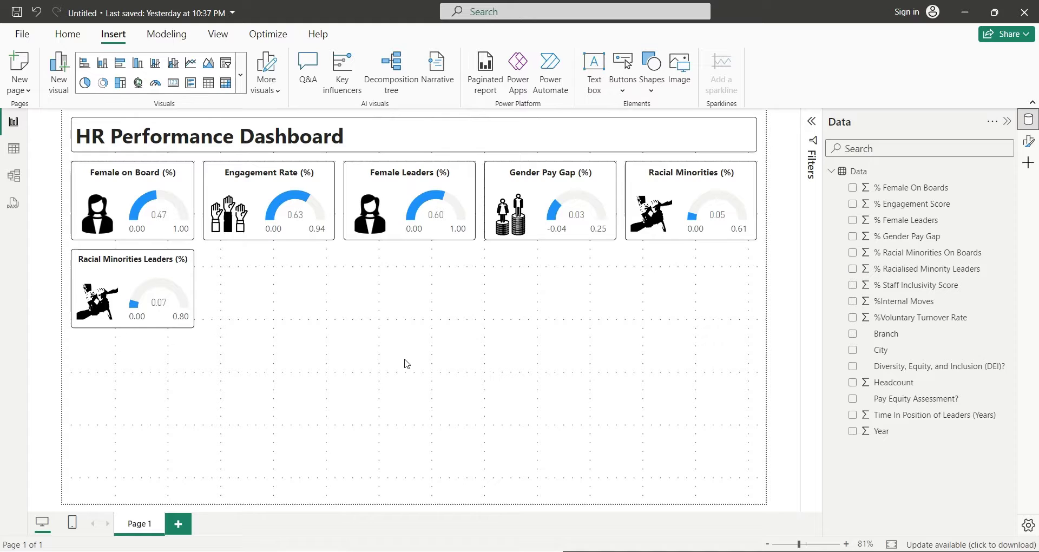
click(265, 167)
- Place a copy of the card in the second row and title it Staff Inclusivity Score (%)
drag(265, 167, 204, 250)
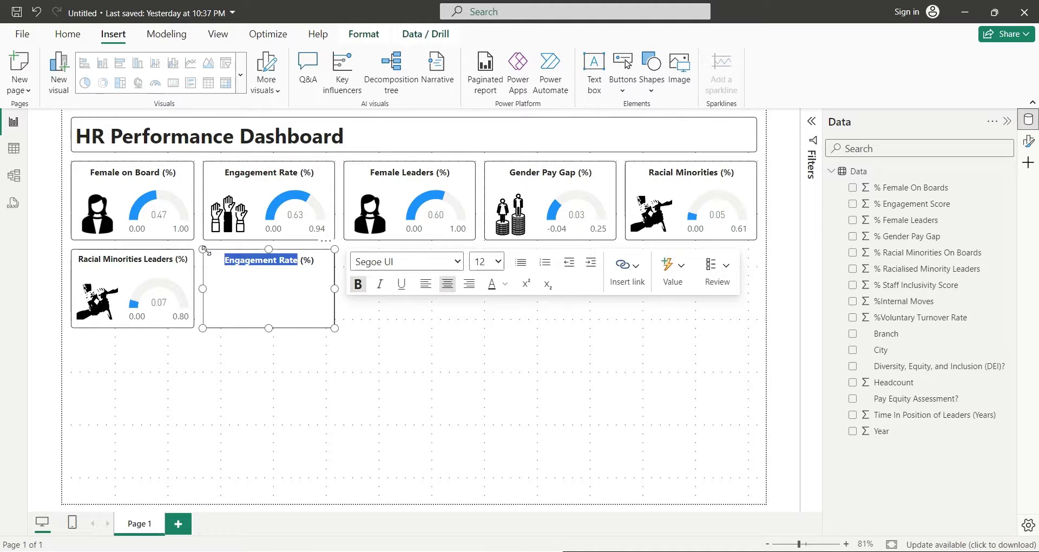
text(Staff Inclusivity Score)
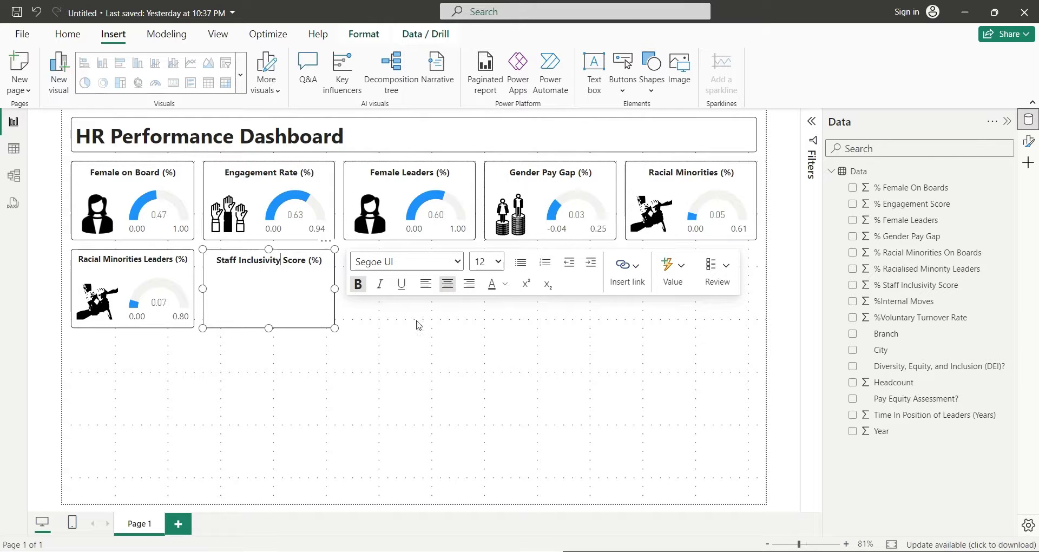
click(419, 325)
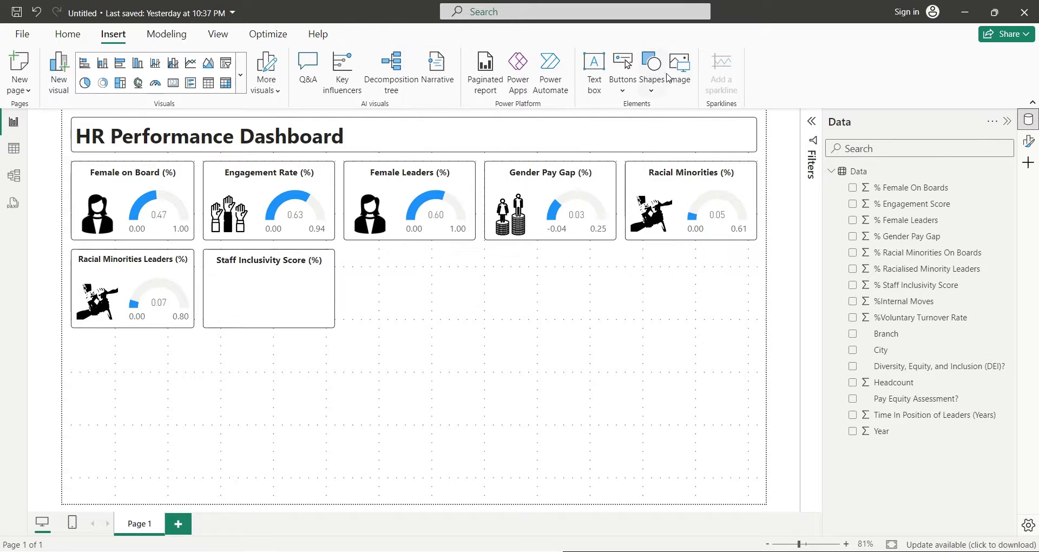
- Insert the Staff Inclusivity puzzle image and shrink it to an icon inside the card
click(679, 71)
double_click(397, 225)
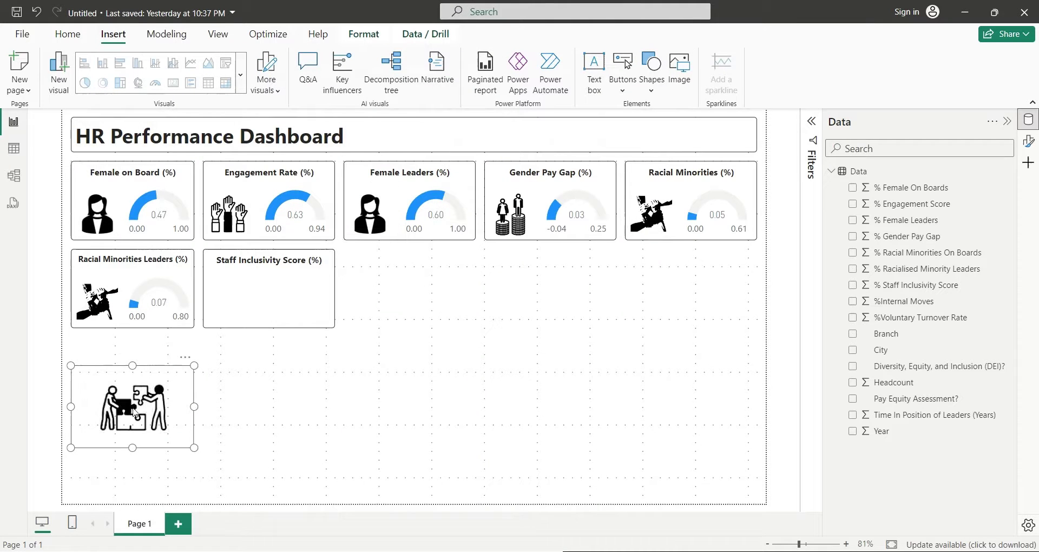
drag(134, 418, 134, 302)
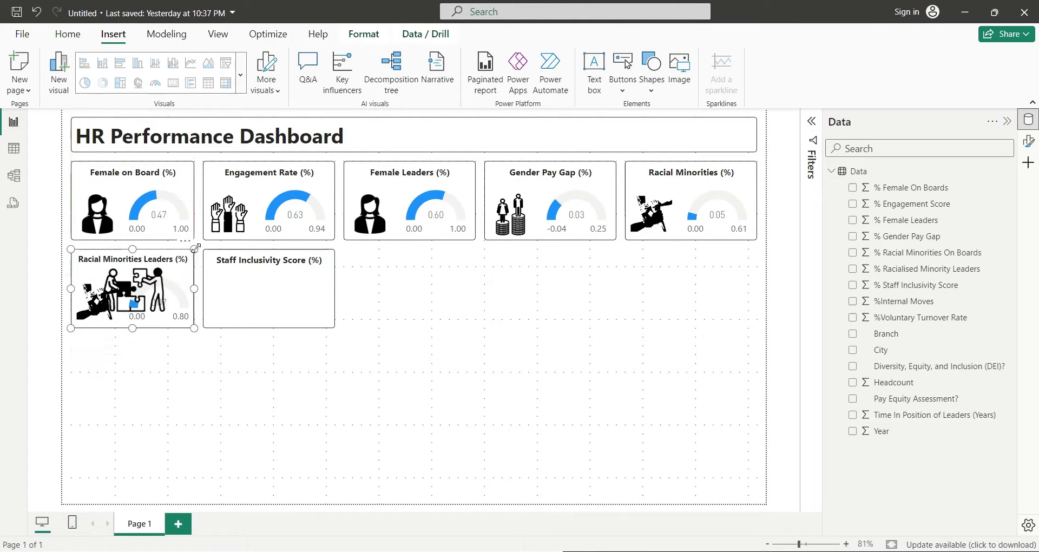
drag(193, 250, 233, 302)
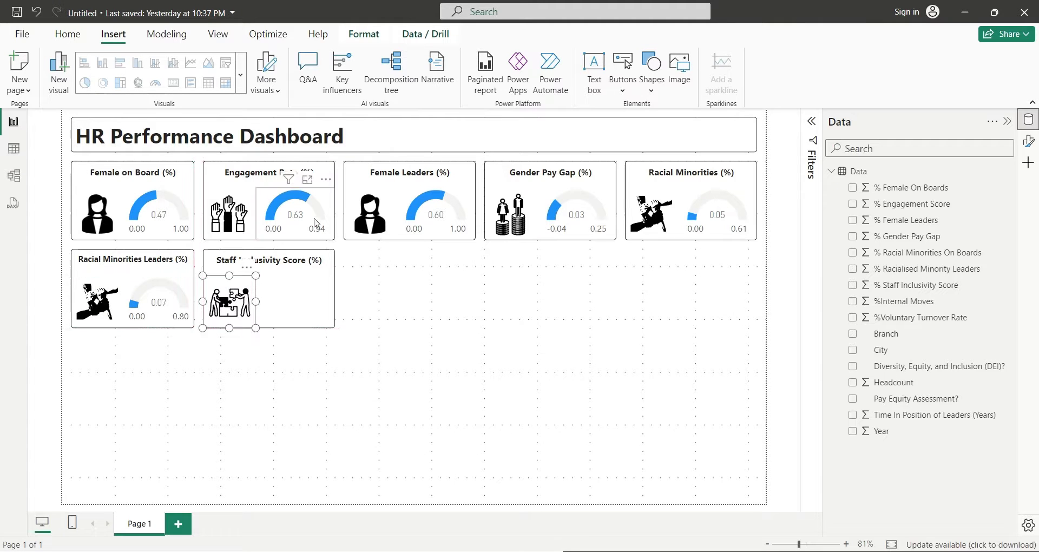
- Duplicate the Engagement Rate gauge into the card and set its value to Average of % Staff Inclusivity Score
click(303, 218)
key(ctrl+c)
key(ctrl+v)
drag(302, 217, 300, 288)
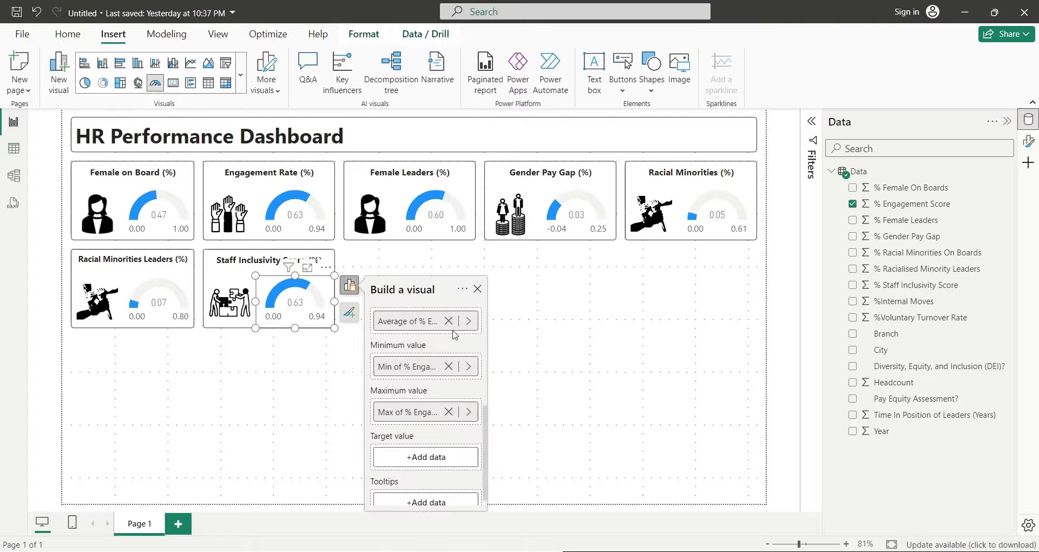
click(448, 321)
click(454, 322)
click(518, 383)
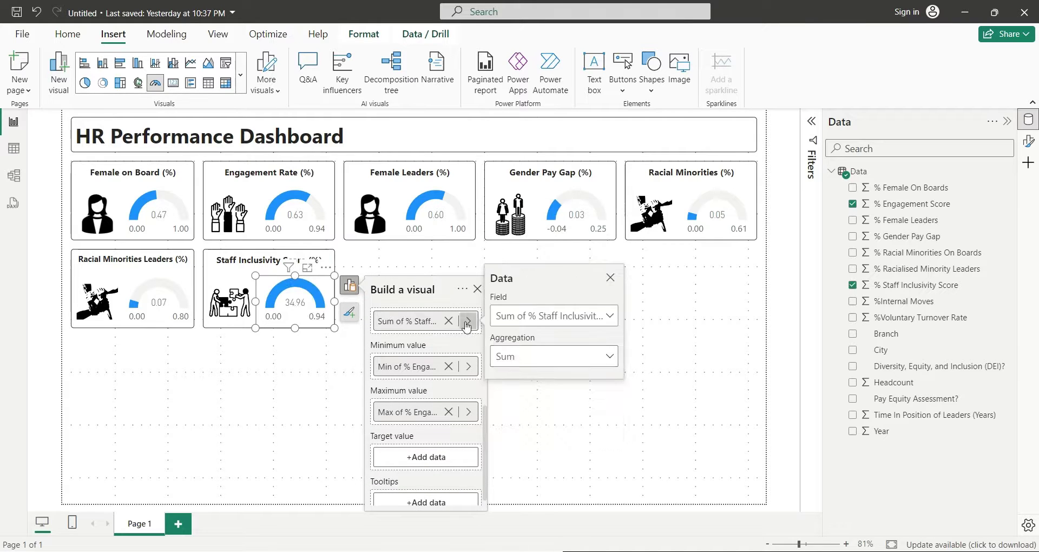
click(552, 360)
click(532, 186)
- Set the gauge minimum and maximum to Min and Max of % Staff Inclusivity Score (0.00–1.00)
click(449, 366)
click(454, 374)
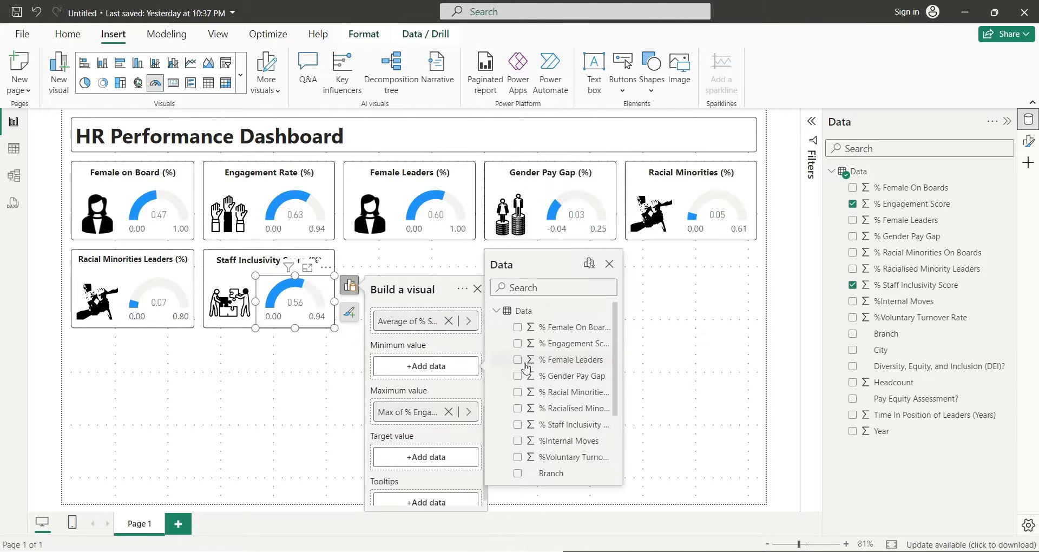
click(518, 426)
click(469, 367)
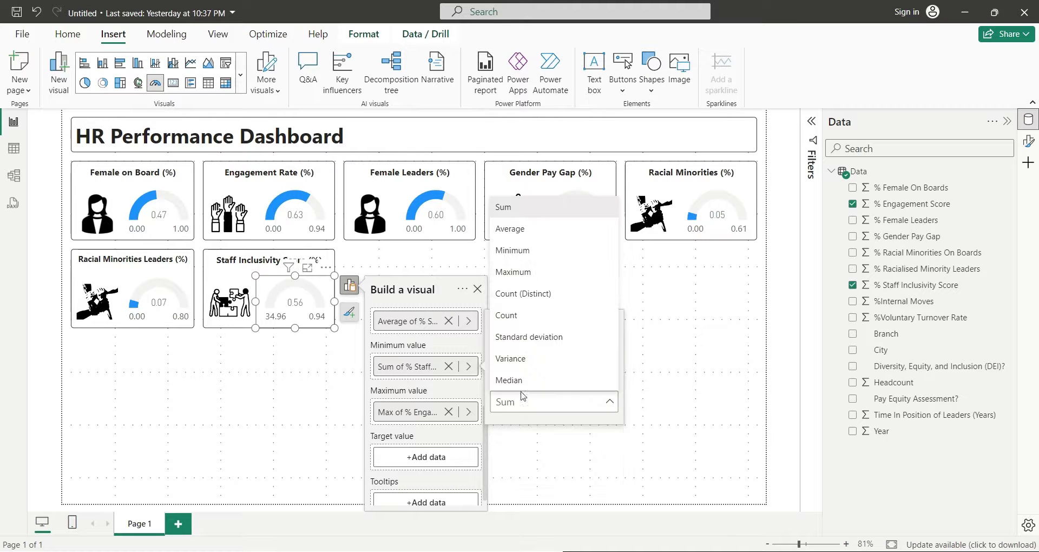
click(533, 243)
click(448, 412)
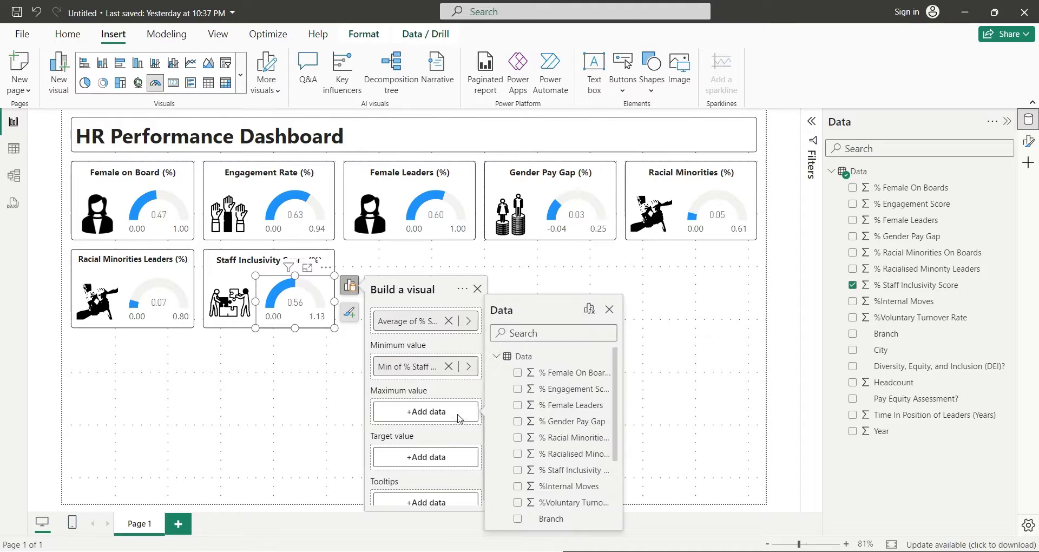
click(517, 469)
click(468, 411)
click(519, 448)
click(526, 319)
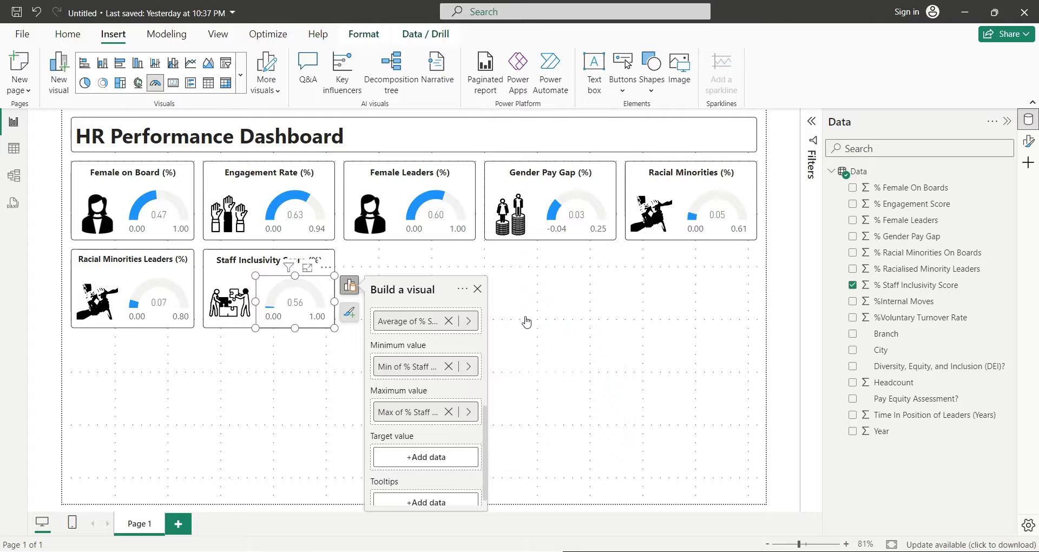
click(534, 344)
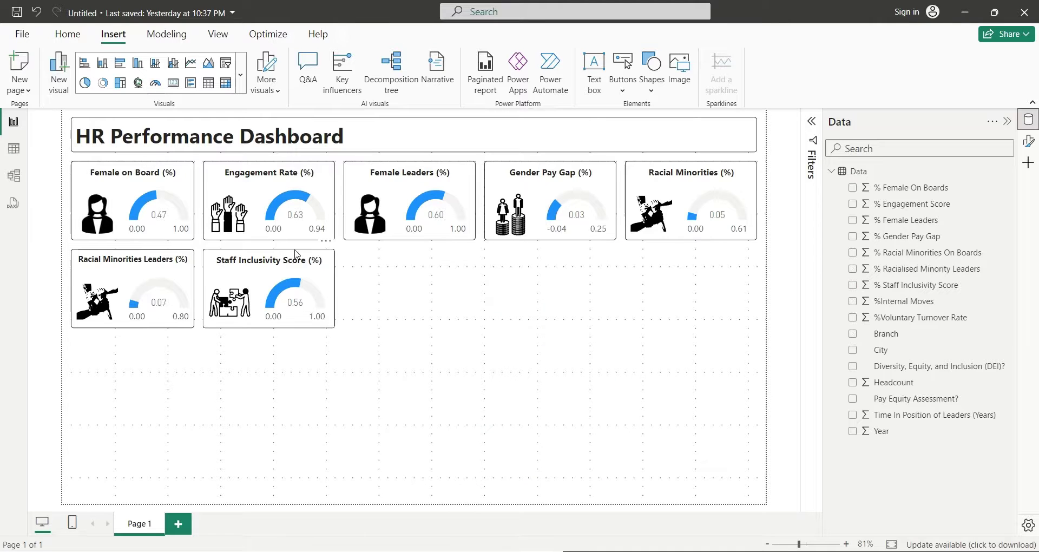
click(297, 255)
- Duplicate the Staff Inclusivity card to the right and retitle it Internal Moves (%)
key(ctrl+c)
key(ctrl+v)
drag(296, 256, 362, 261)
click(447, 260)
text(Inter)
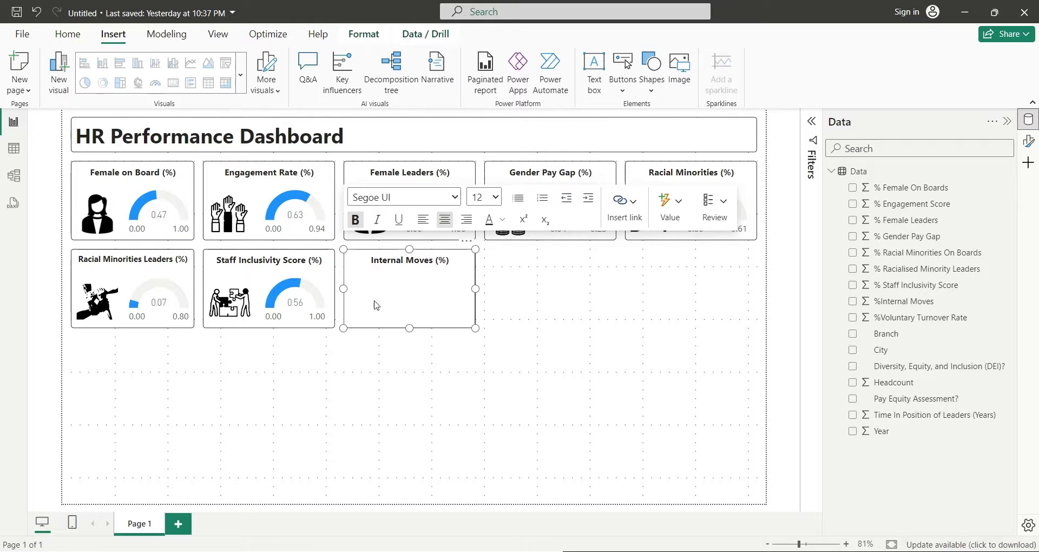
click(418, 355)
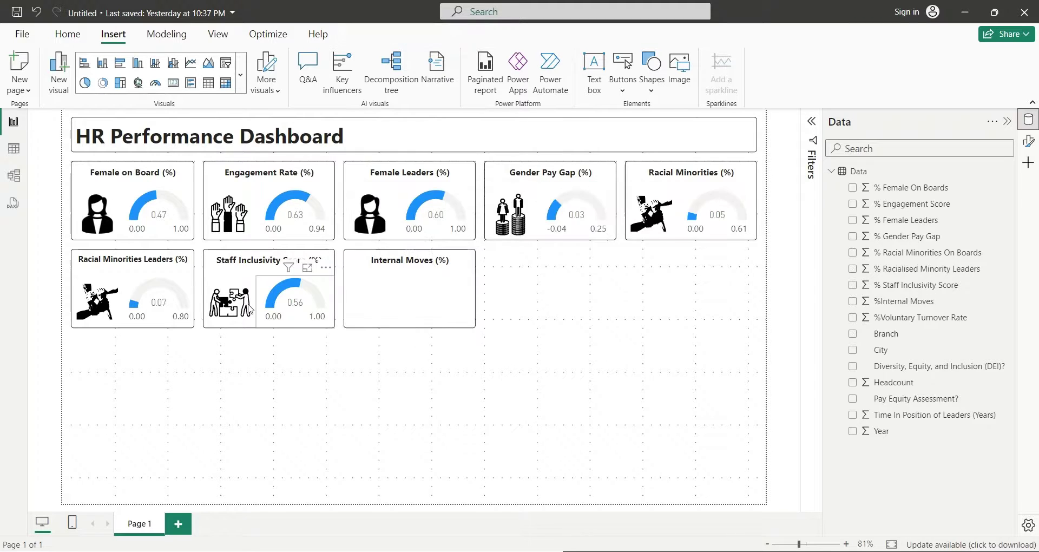
- Insert the Internal Movement person image as a small icon in the card
click(679, 71)
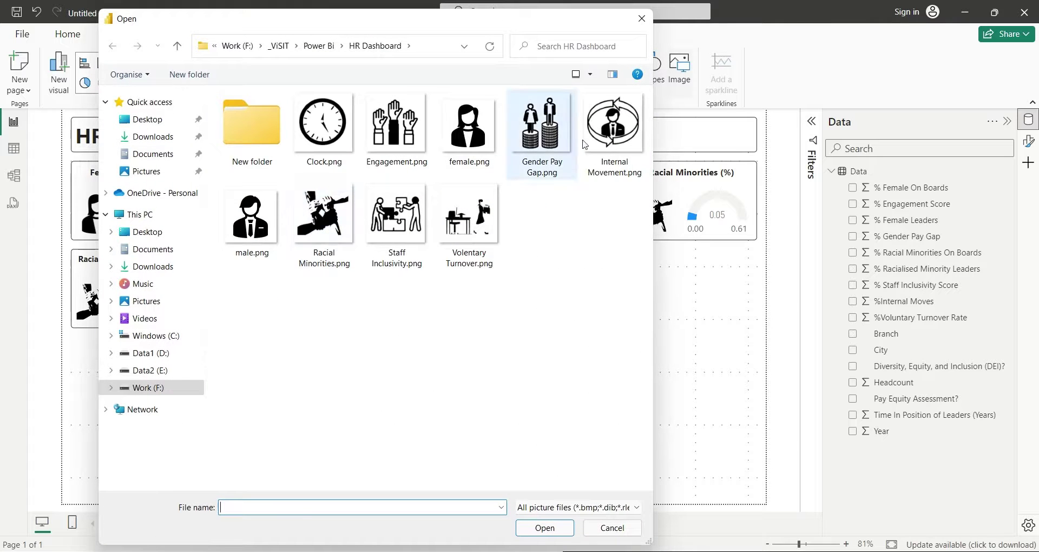
double_click(614, 128)
drag(135, 362, 134, 300)
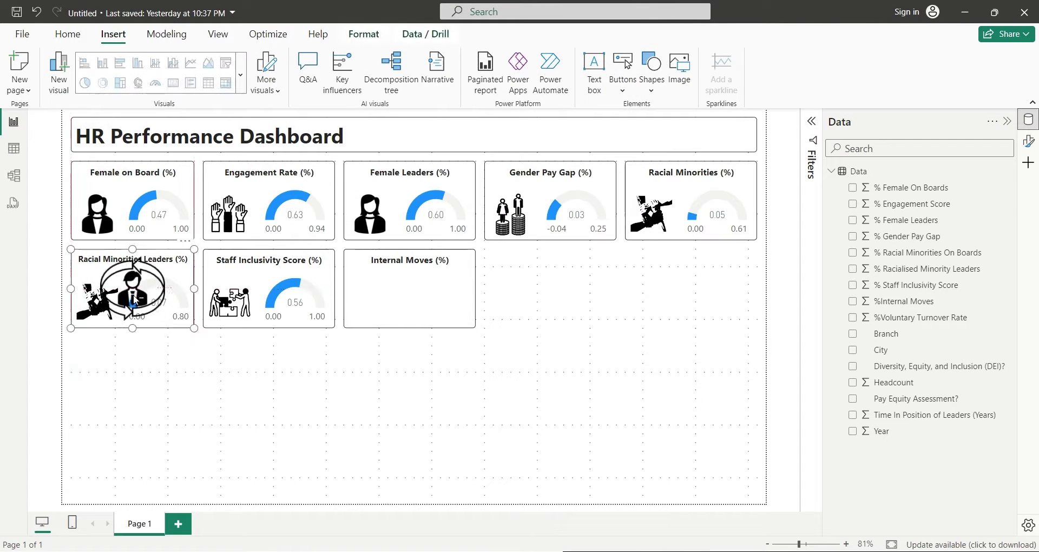
drag(194, 289, 372, 314)
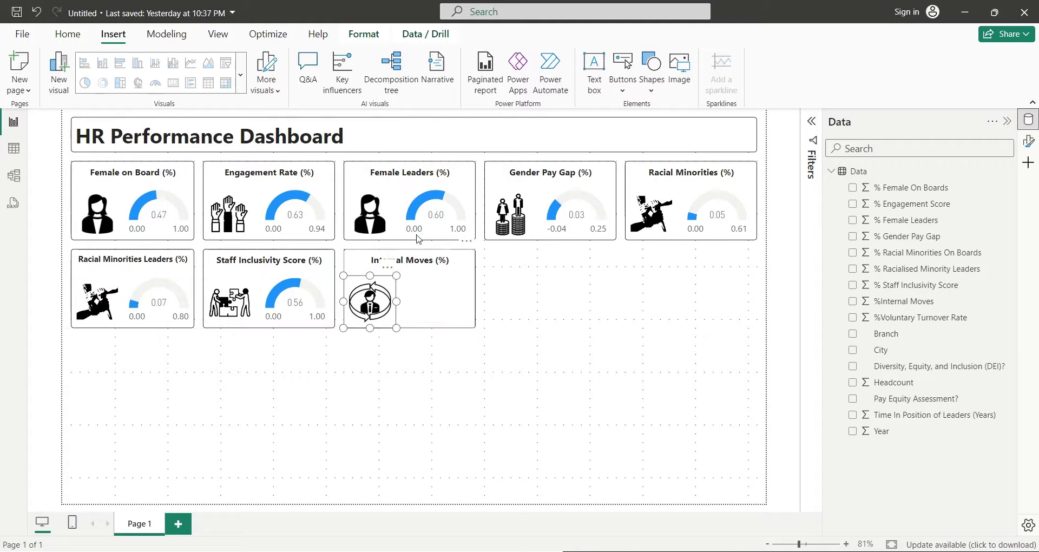
- Copy the Female Leaders gauge into the card and set its value to Average of %Internal Moves
click(427, 219)
key(ctrl+c)
key(ctrl+v)
drag(427, 219, 433, 302)
click(489, 285)
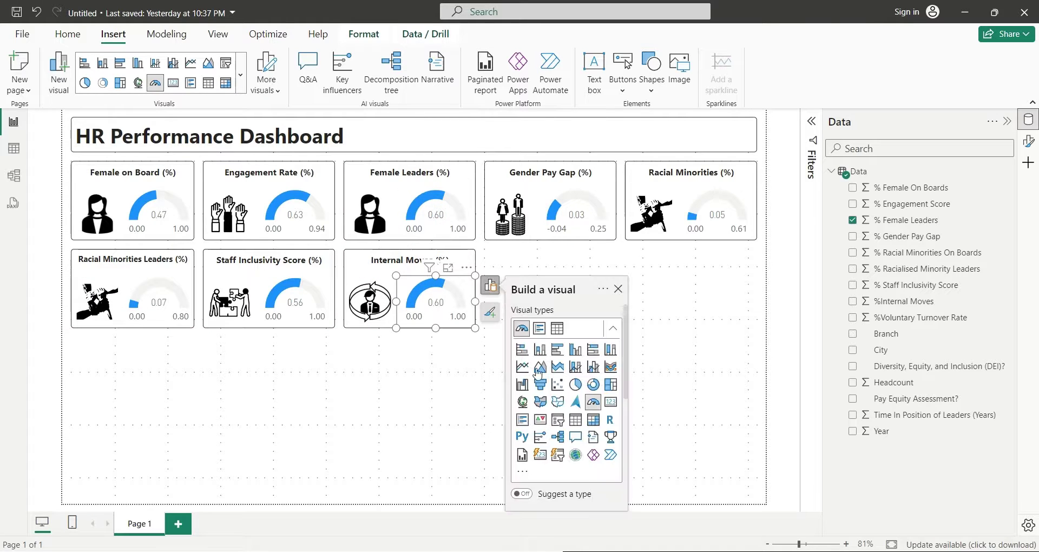
scroll(537, 373, down, 5)
click(589, 351)
click(659, 426)
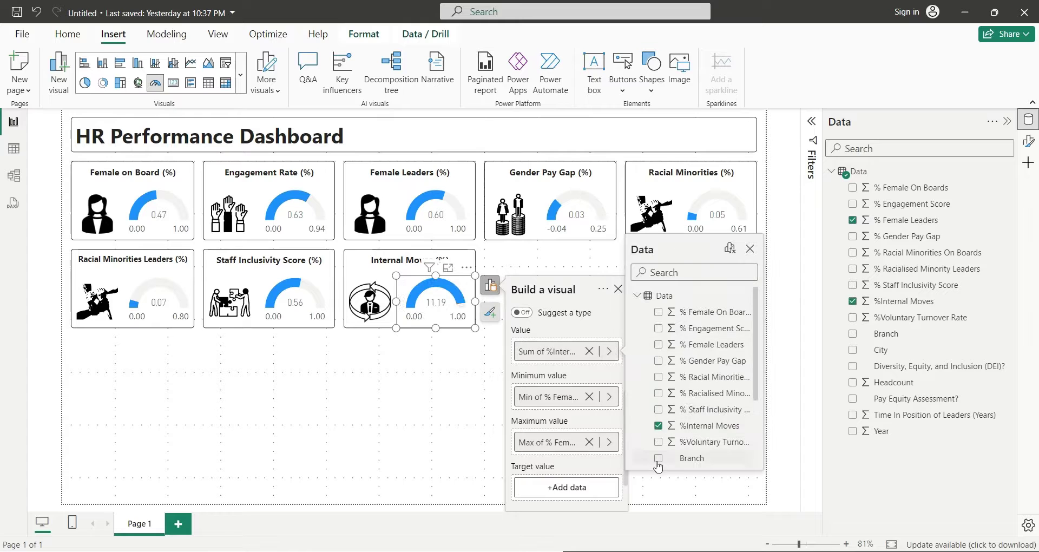
click(608, 351)
click(692, 385)
- Set the gauge minimum to Min of %Internal Moves
click(654, 212)
click(589, 396)
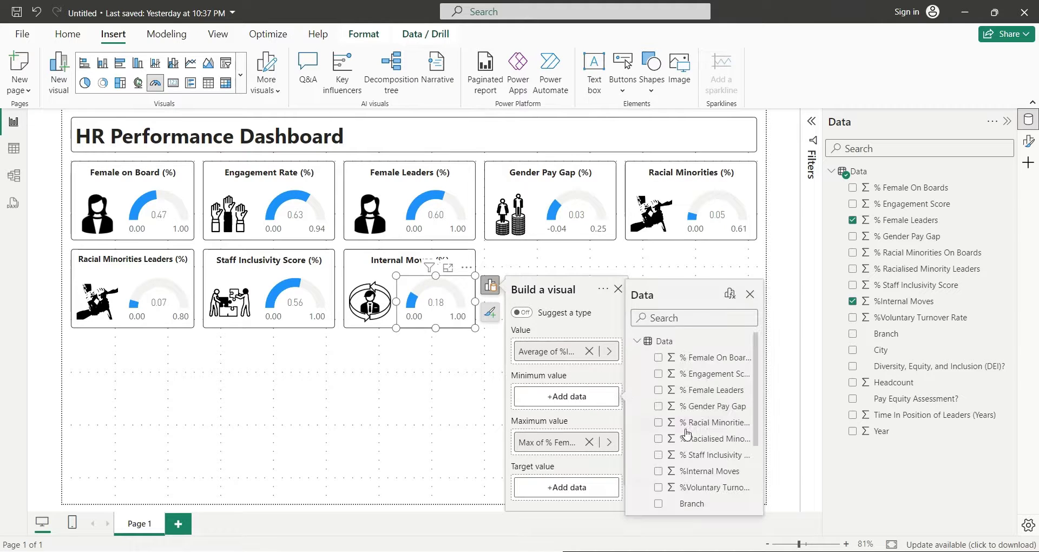
click(658, 471)
click(608, 396)
click(696, 432)
- Set the gauge maximum to Max of %Internal Moves, giving a 0.00–0.39 scale
click(666, 275)
click(589, 442)
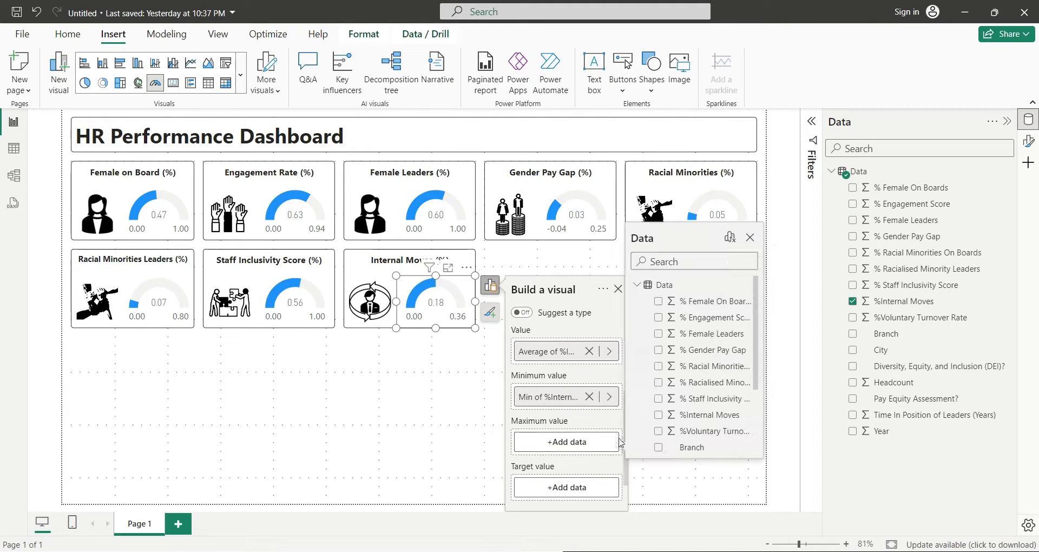
click(659, 414)
click(609, 442)
click(696, 476)
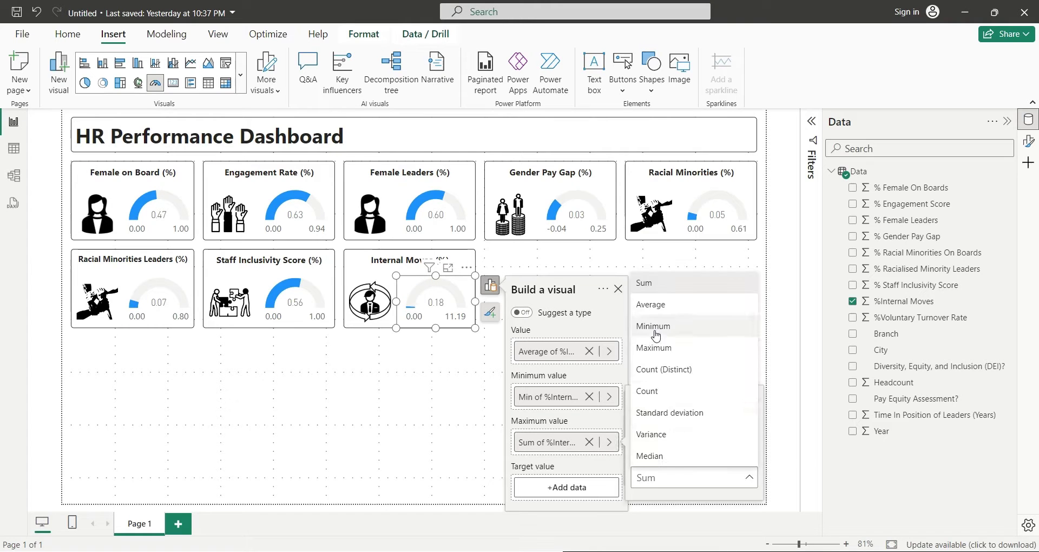
click(657, 326)
click(656, 350)
click(469, 319)
click(491, 285)
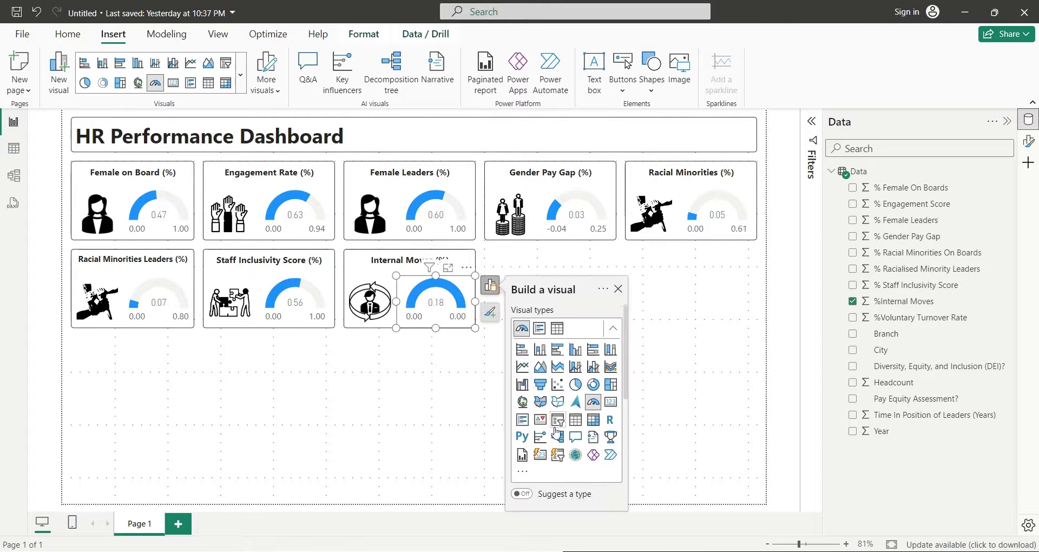
scroll(590, 463, down, 3)
click(609, 472)
click(675, 508)
- Duplicate the Internal Moves card to its right and title it Voluntary Turnover Rate (%)
click(665, 378)
click(450, 399)
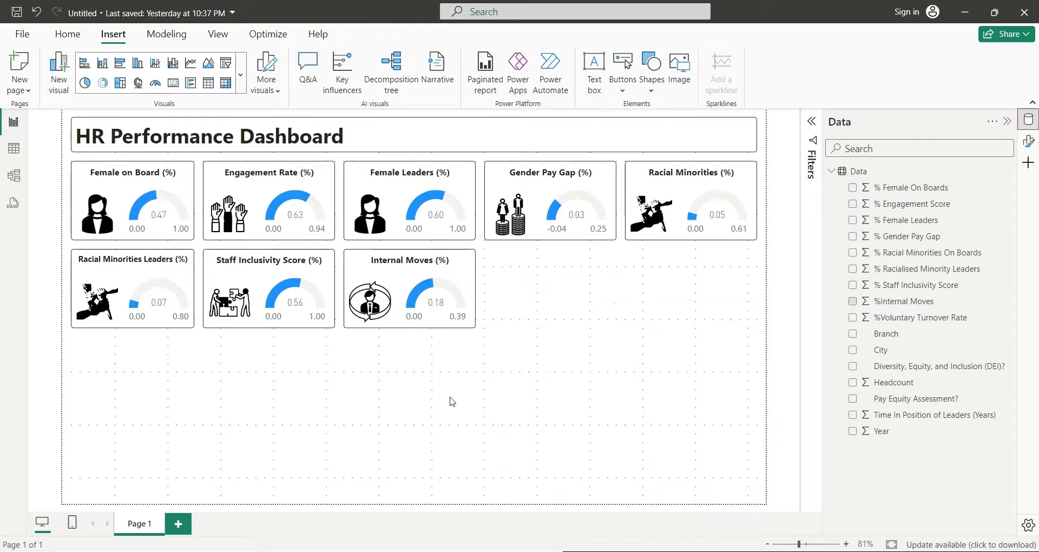
click(464, 255)
key(ctrl+c)
key(ctrl+v)
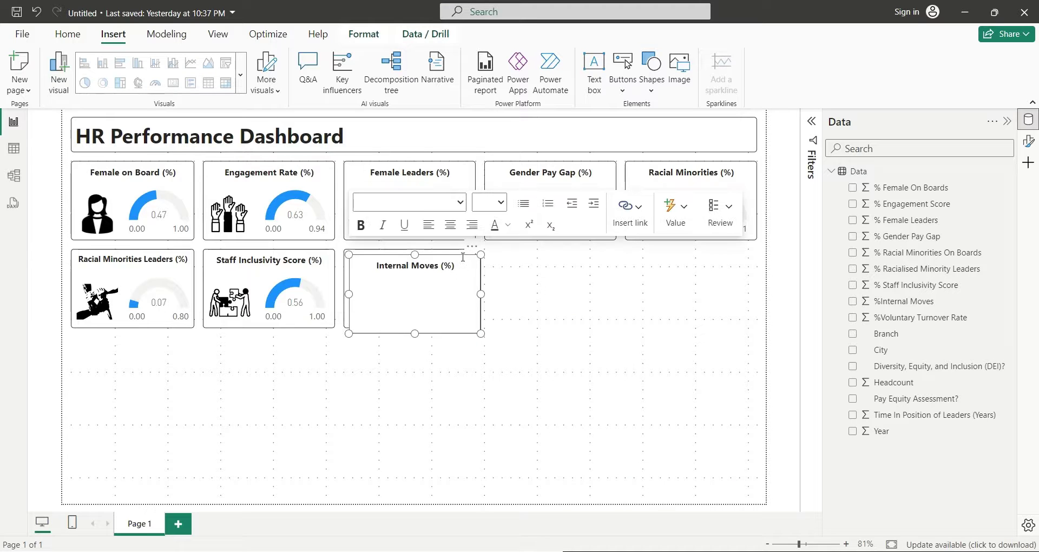
drag(461, 260, 512, 260)
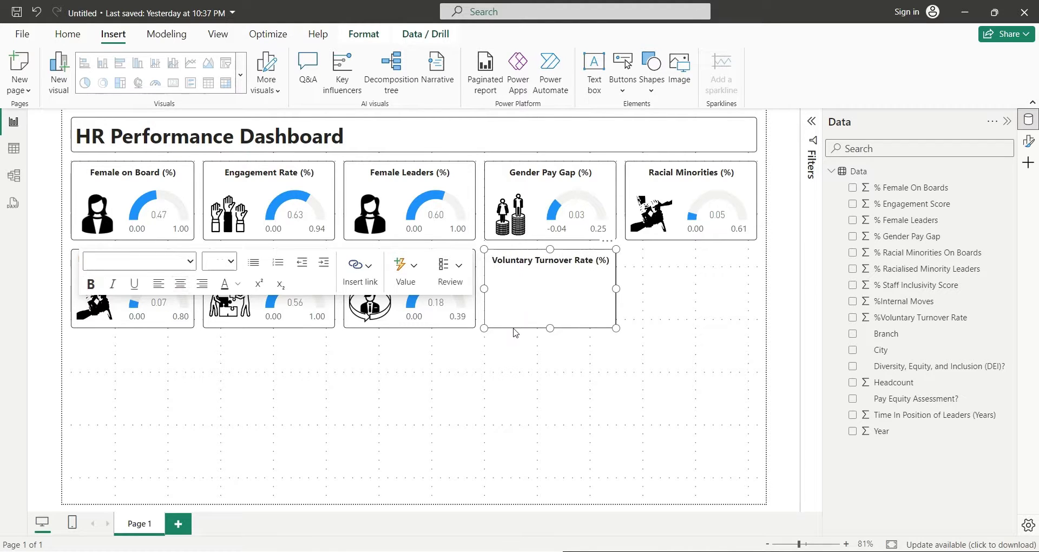
click(544, 350)
- Insert the Voluntary Turnover picture as a small icon inside the card
click(680, 70)
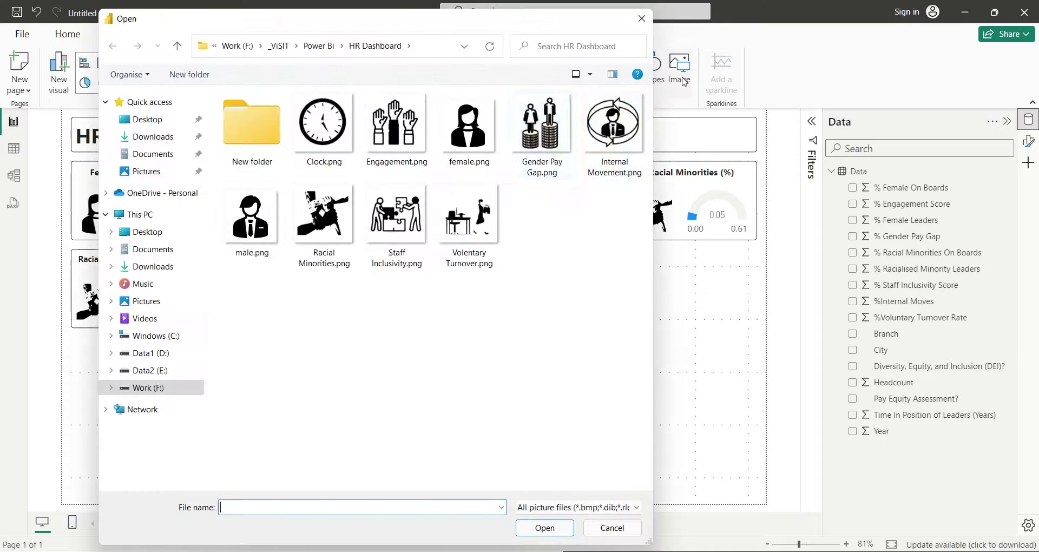
click(468, 224)
click(545, 527)
drag(120, 363, 132, 275)
drag(194, 302, 522, 303)
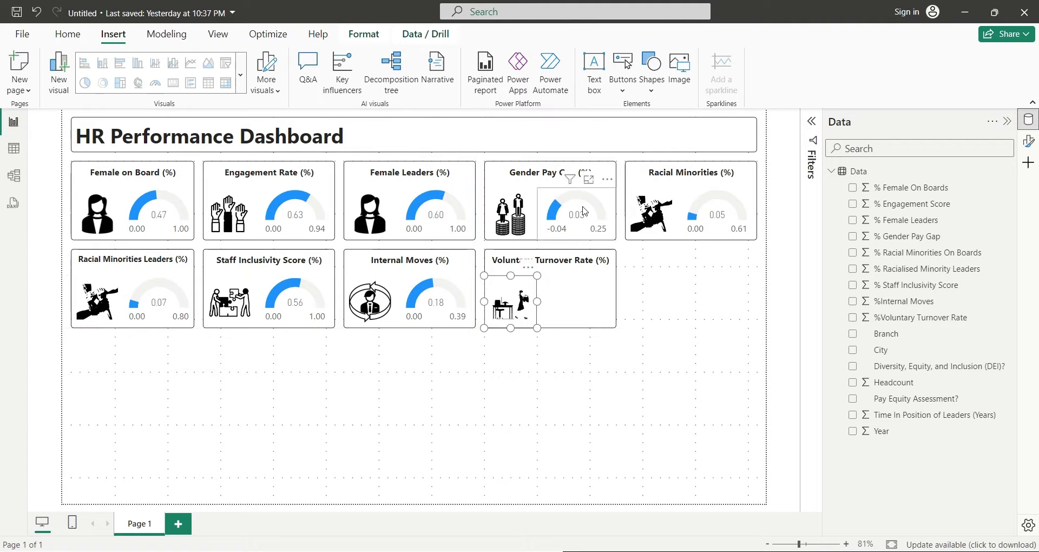
- Move a Gender Pay Gap gauge copy into the card and set its value to Average of %Voluntary Turnover Rate
click(584, 211)
drag(583, 211, 561, 303)
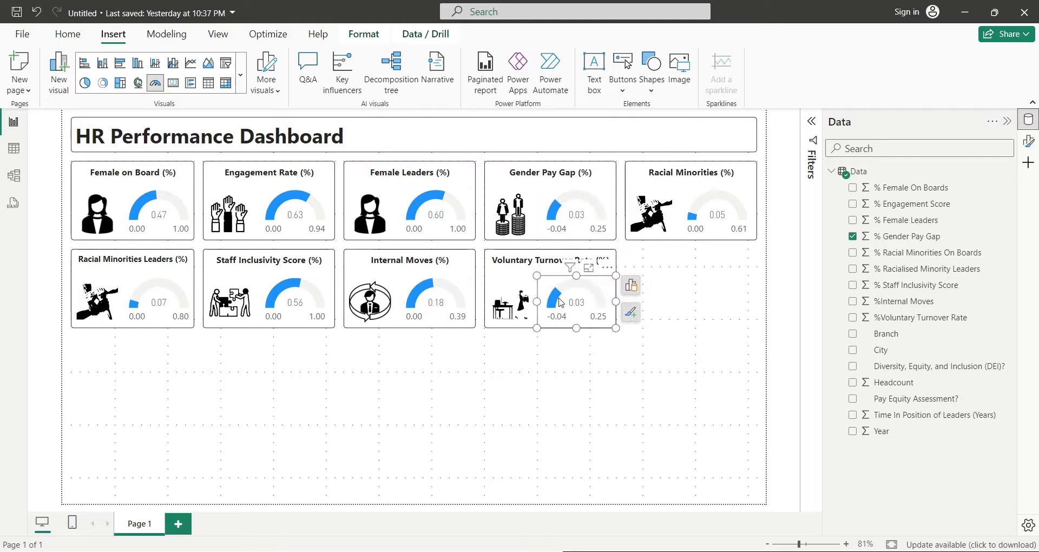
click(631, 285)
scroll(703, 379, down, 3)
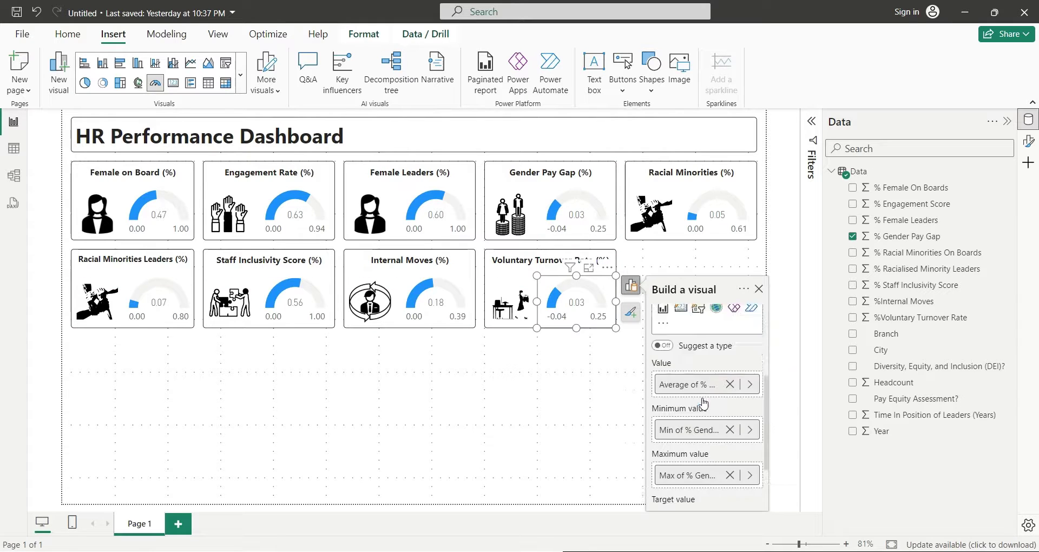
click(729, 321)
click(707, 321)
click(799, 411)
click(801, 356)
click(799, 183)
- Set the gauge minimum and maximum to Min and Max of %Voluntary Turnover Rate (0.00–0.27)
click(730, 366)
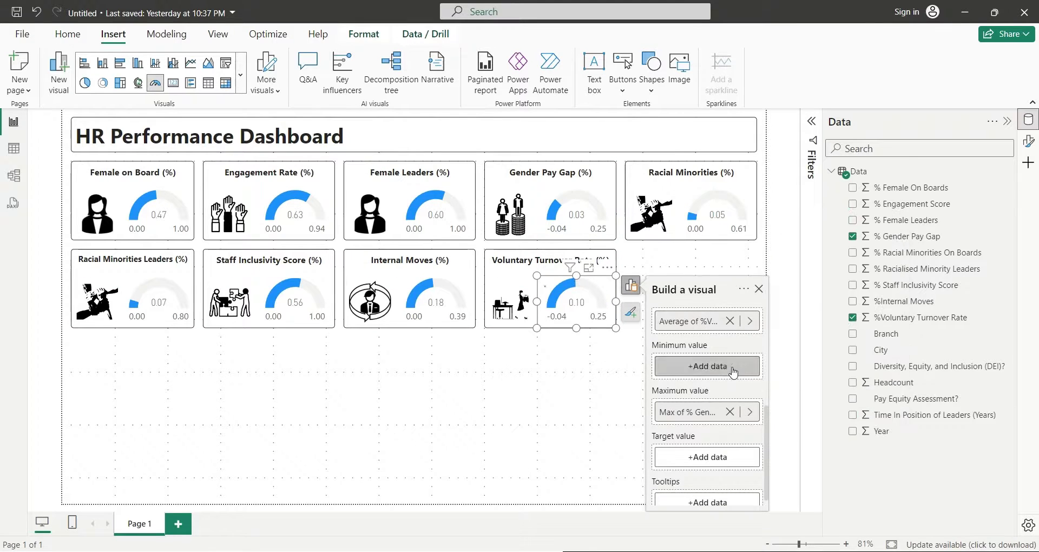
click(730, 368)
click(799, 457)
click(795, 406)
click(801, 251)
click(730, 412)
click(736, 411)
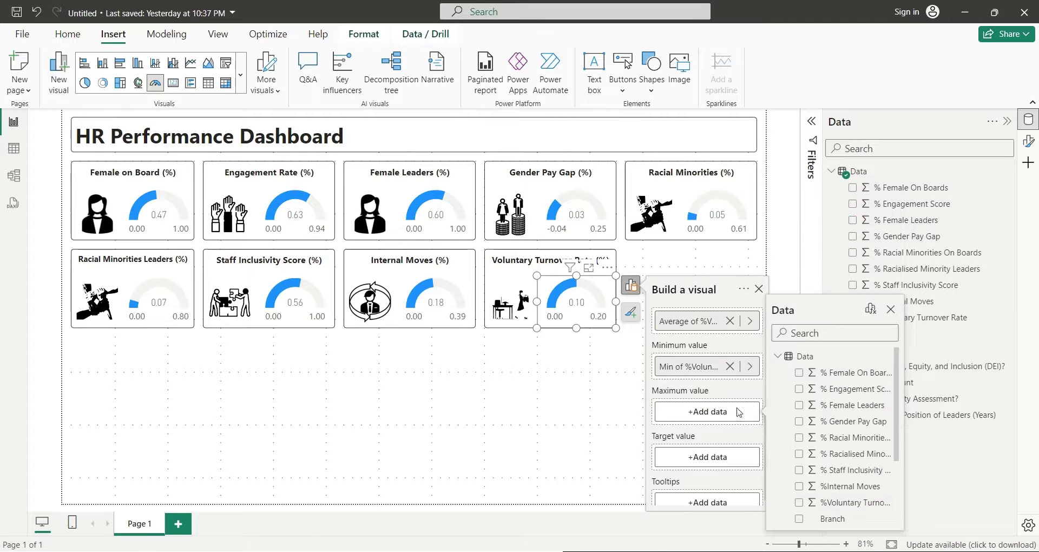
click(796, 504)
click(750, 414)
click(799, 447)
click(796, 317)
- Paste another card copy at the row's right end and begin retitling it Time in Position
click(601, 393)
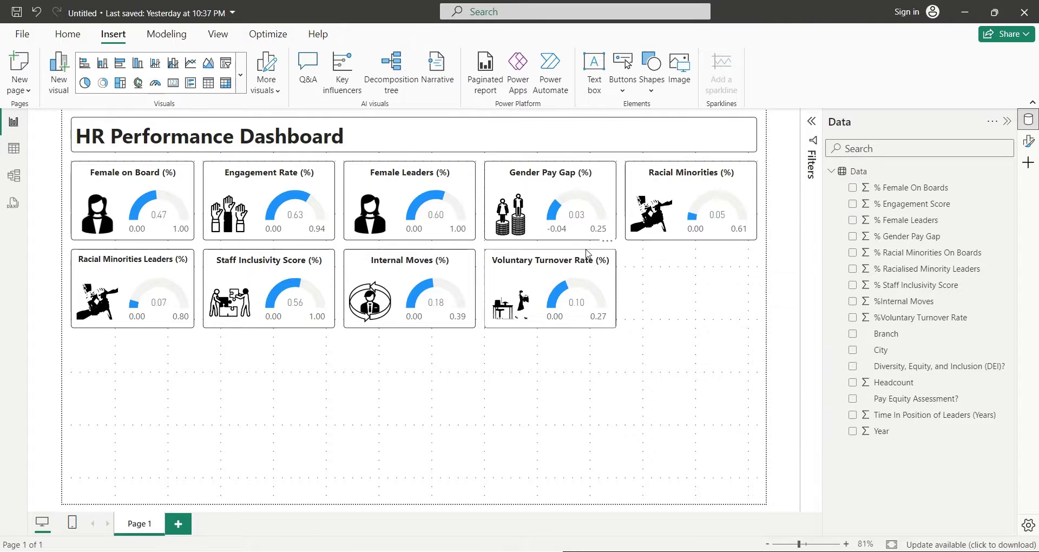
click(588, 254)
key(ctrl+c)
key(ctrl+v)
drag(588, 254, 630, 265)
click(733, 262)
text(Ti)
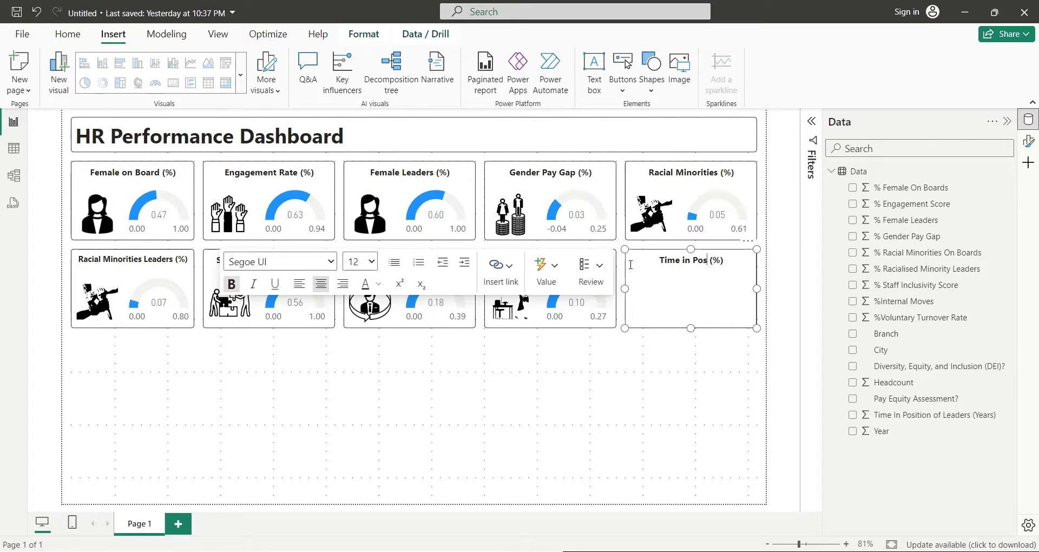
- Finish the Time in Position title and add the Clock image as a small icon in the card
click(625, 351)
click(674, 76)
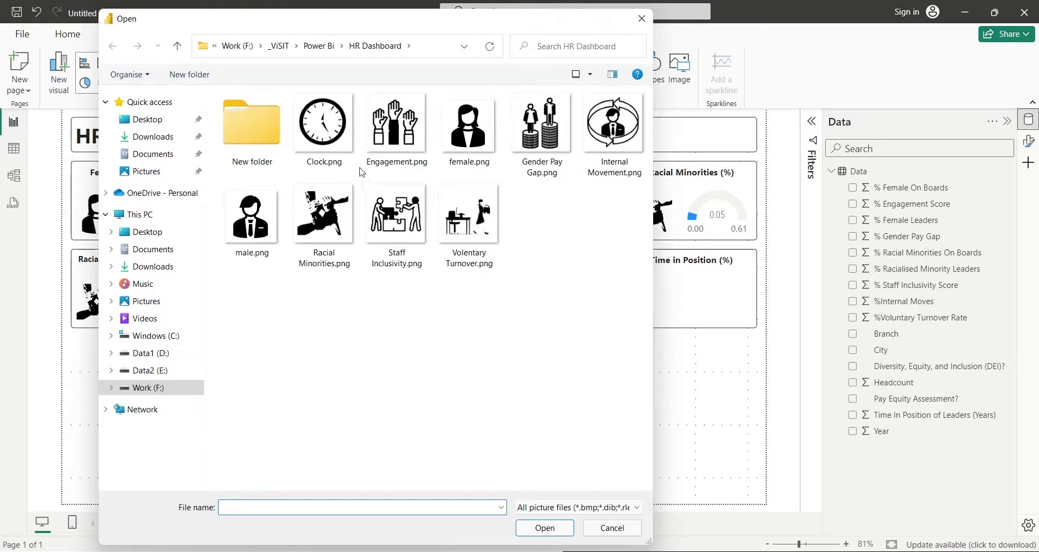
double_click(324, 123)
drag(133, 404, 126, 289)
drag(133, 251, 133, 276)
drag(194, 302, 652, 329)
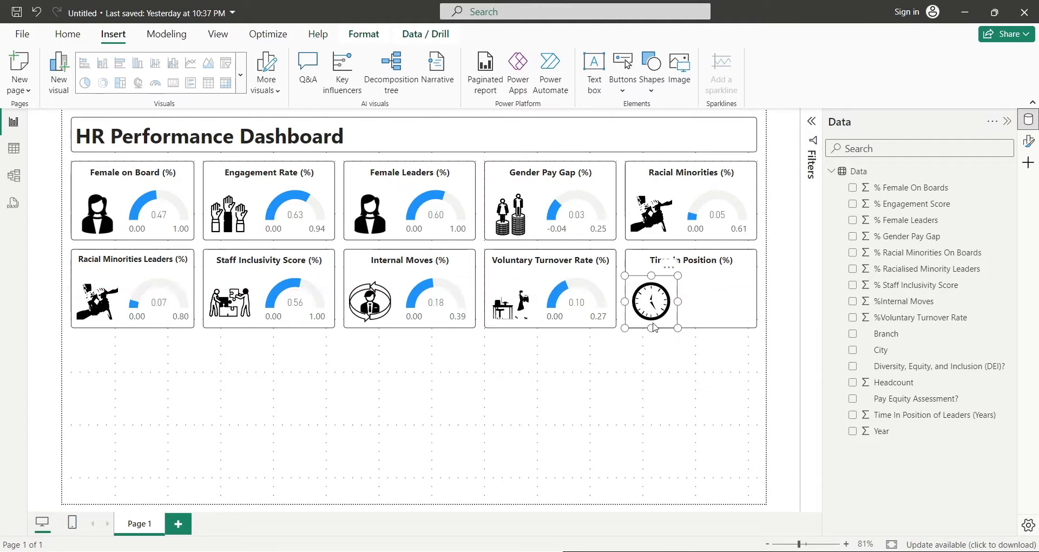
- Place a gauge copy beside the clock and set its value to Average of Time In Position
click(592, 308)
drag(591, 309, 731, 299)
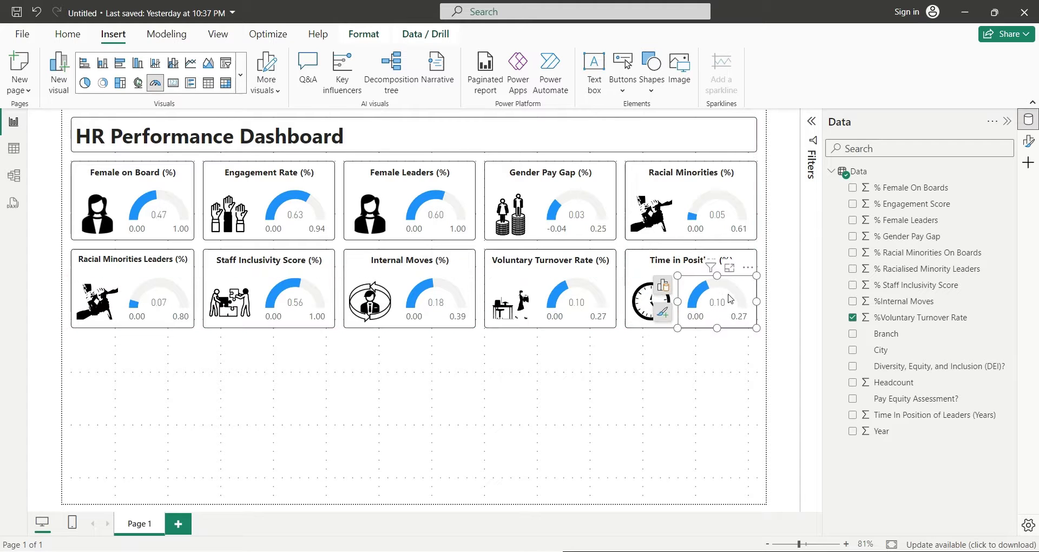
click(661, 287)
scroll(619, 370, down, 5)
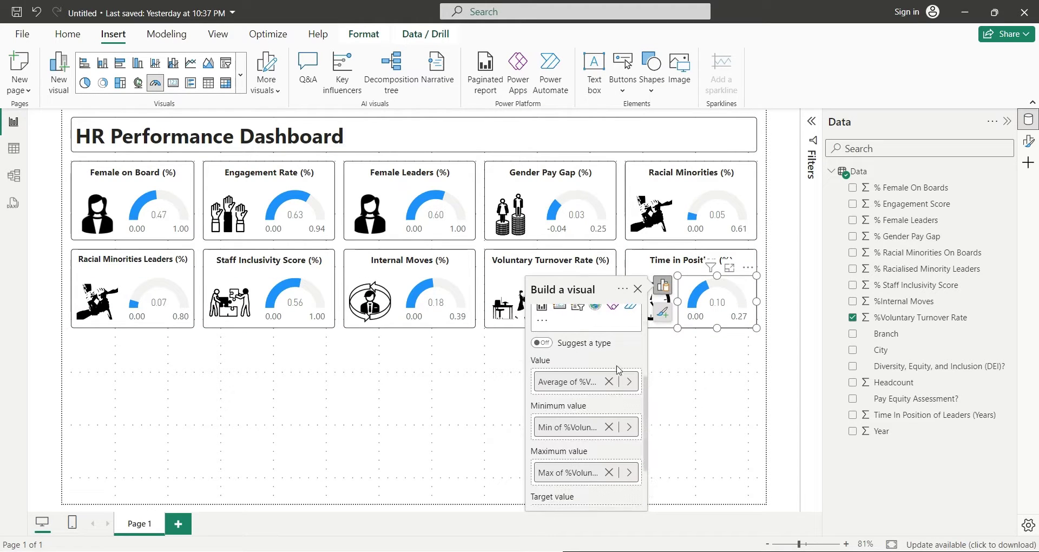
click(609, 382)
click(606, 382)
scroll(690, 465, down, 5)
click(690, 469)
click(628, 382)
click(698, 417)
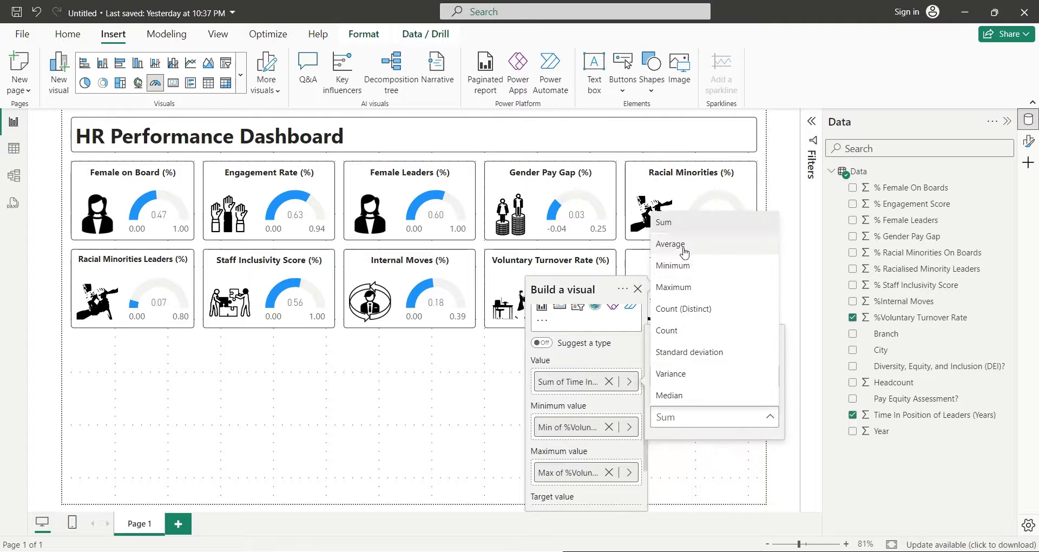
- Set the gauge minimum and maximum to Min and Max of Time In Position (0.00–8.21)
click(682, 245)
click(609, 426)
scroll(690, 502, down, 5)
click(679, 513)
click(629, 427)
click(690, 464)
click(683, 312)
click(609, 472)
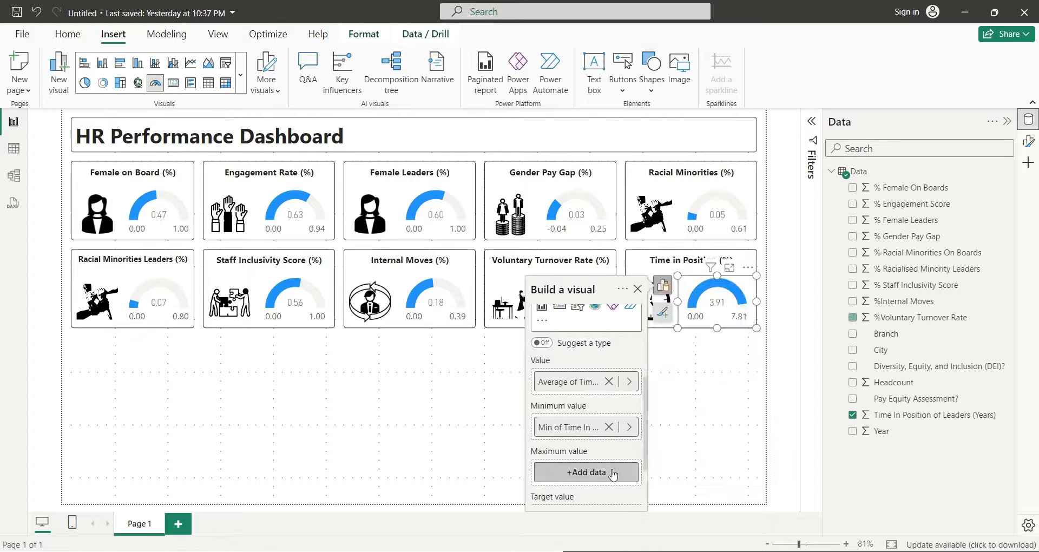
click(611, 473)
scroll(679, 465, down, 5)
click(677, 460)
click(628, 472)
click(681, 510)
- Change the card title's unit from % to Years
click(684, 377)
click(697, 368)
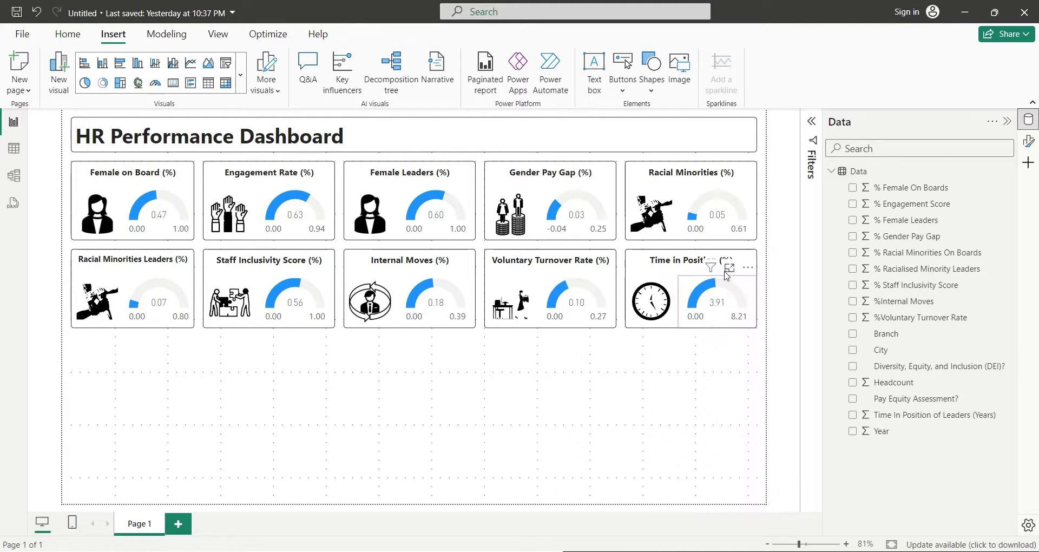
click(720, 259)
text(Years)
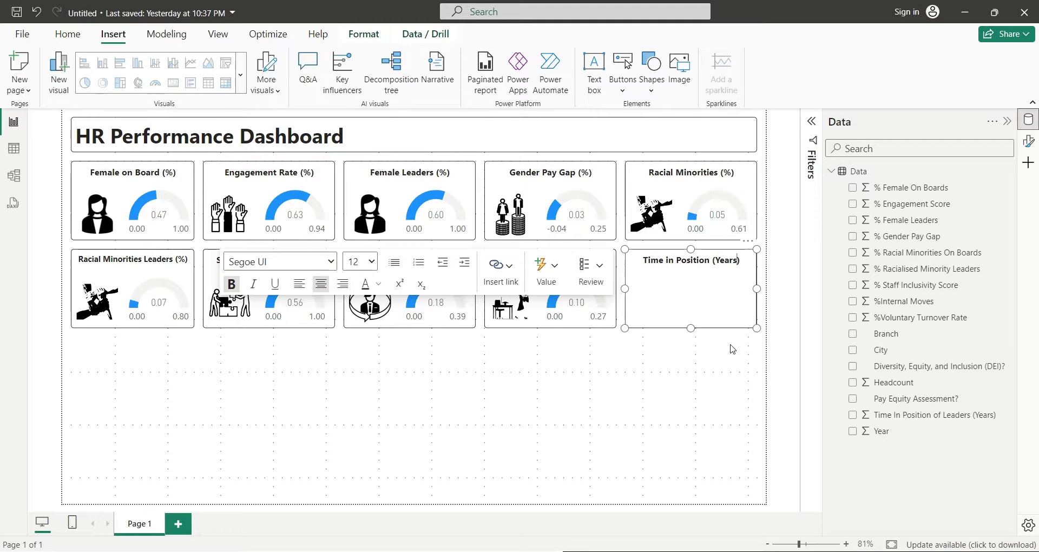
click(730, 349)
- Add City below the cards, enlarge it, and convert it to a map sized by Headcount
drag(871, 360, 204, 364)
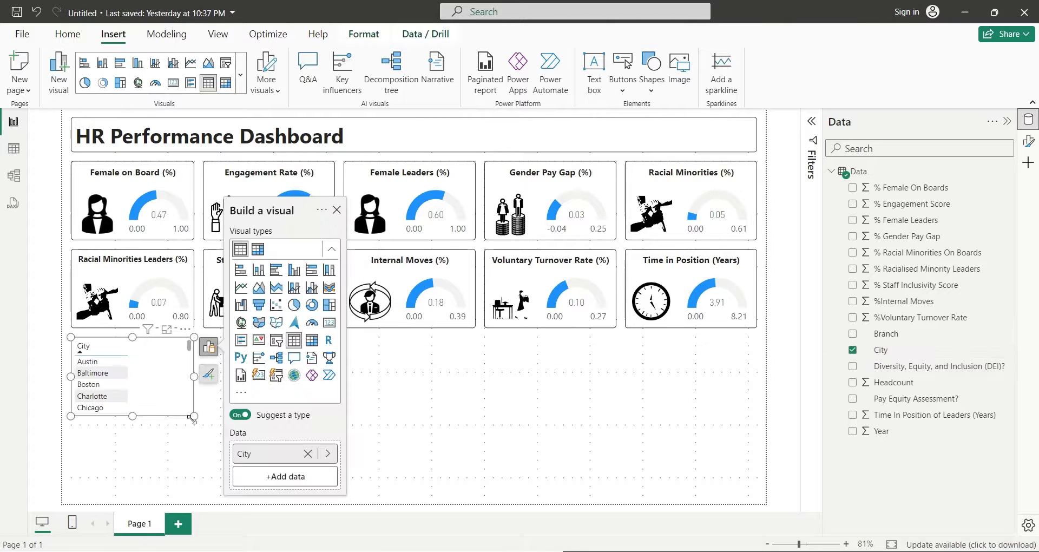
drag(197, 421, 347, 497)
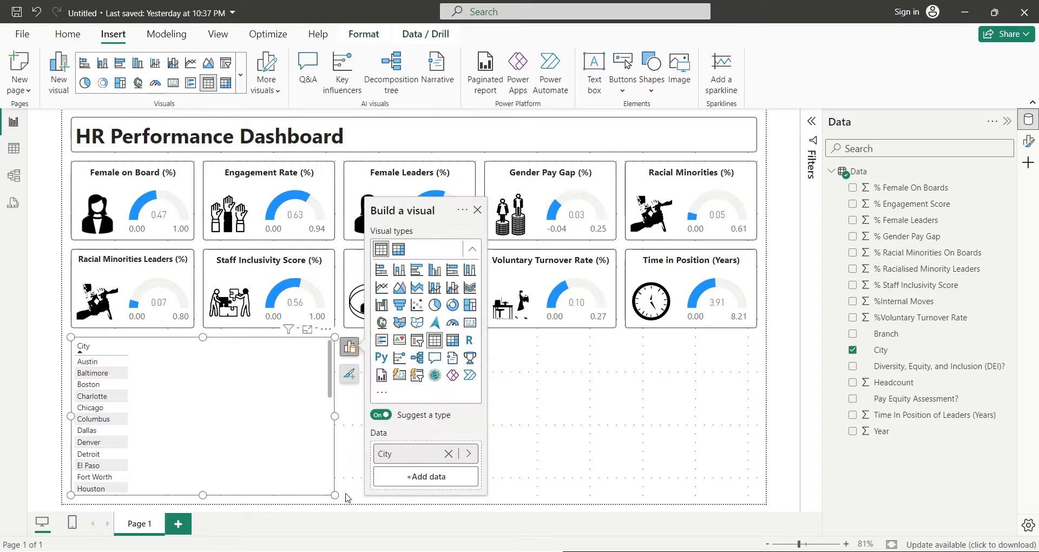
click(382, 322)
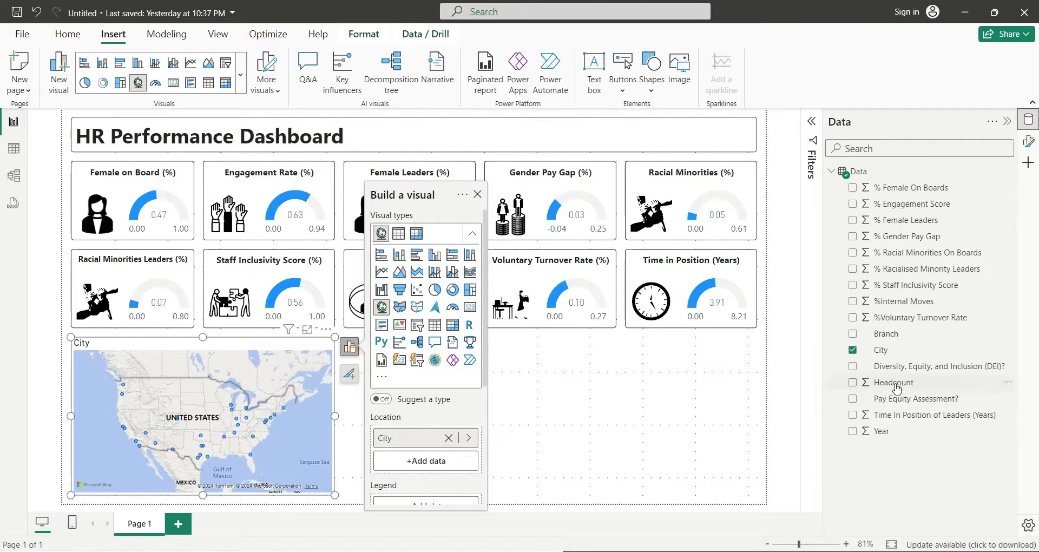
drag(896, 383, 430, 489)
- Rename the bubble-size field to Headcount and display the map as a heat map
double_click(430, 489)
text(Headcount)
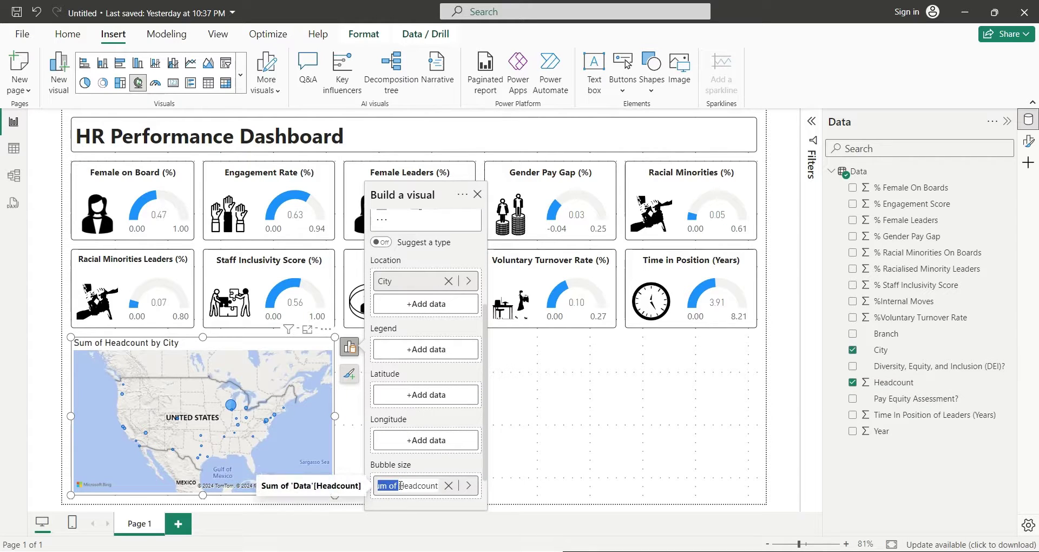
key(Return)
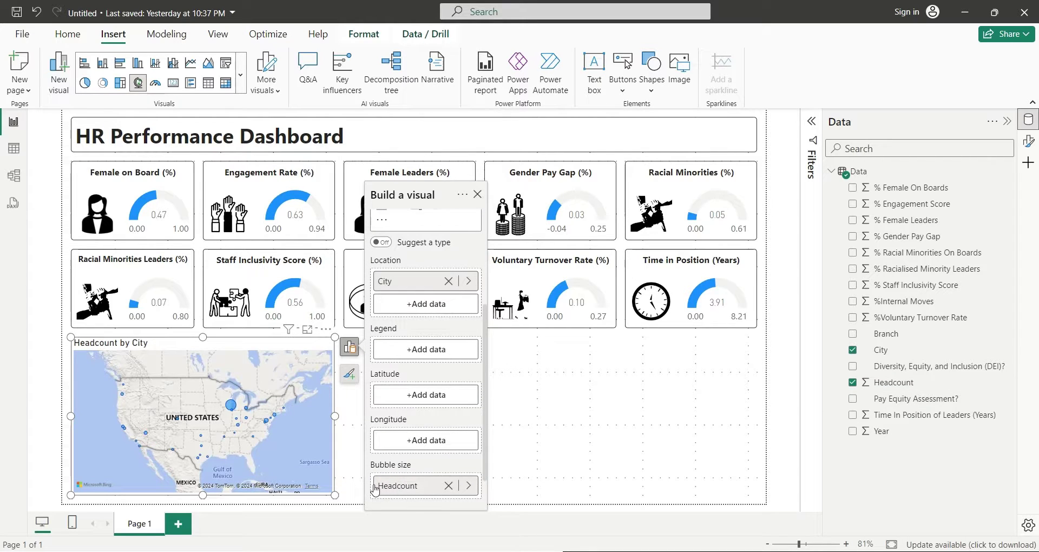
click(350, 375)
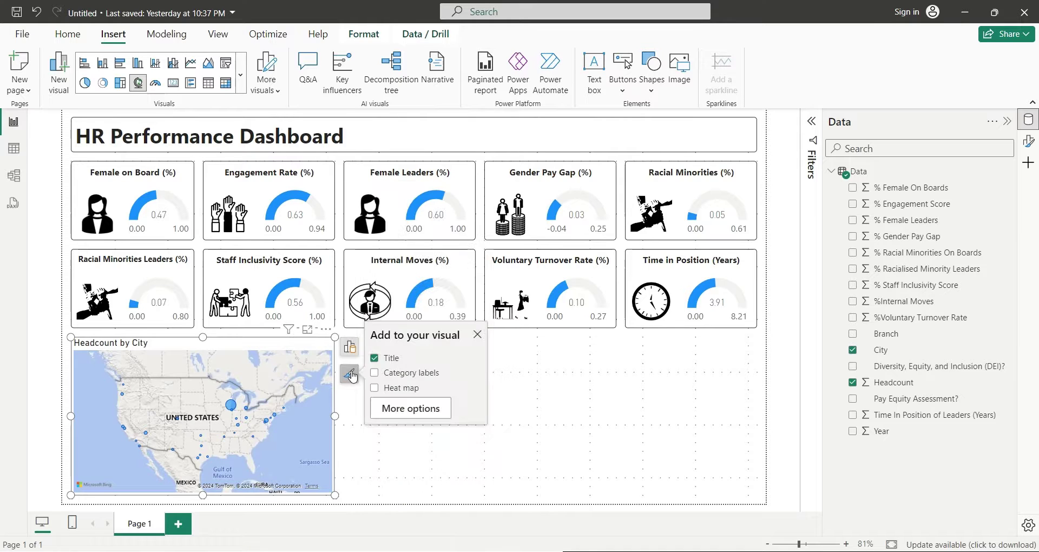
click(374, 388)
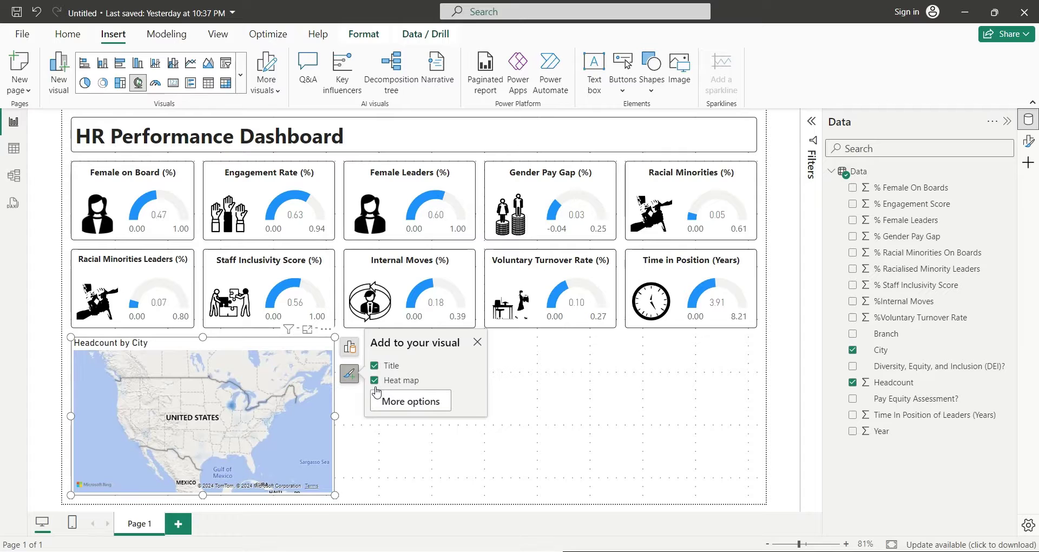
click(383, 401)
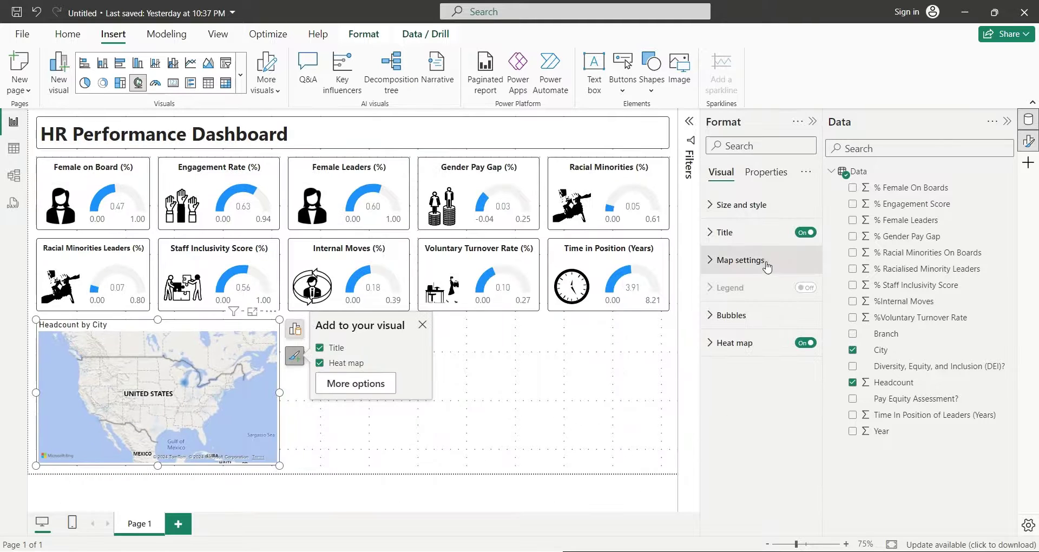
- Set the map style to Light and turn off the map title
click(762, 260)
click(764, 328)
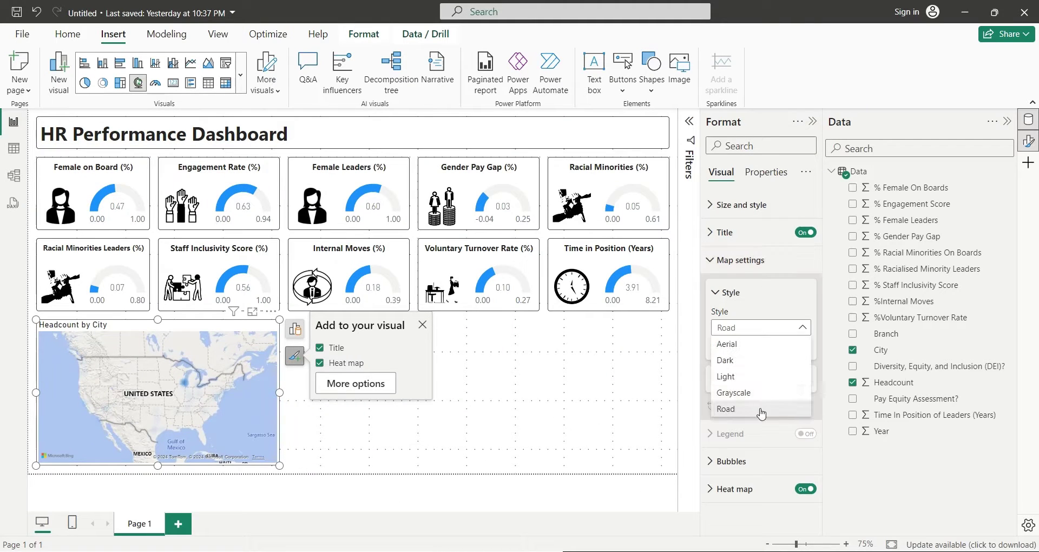
click(757, 376)
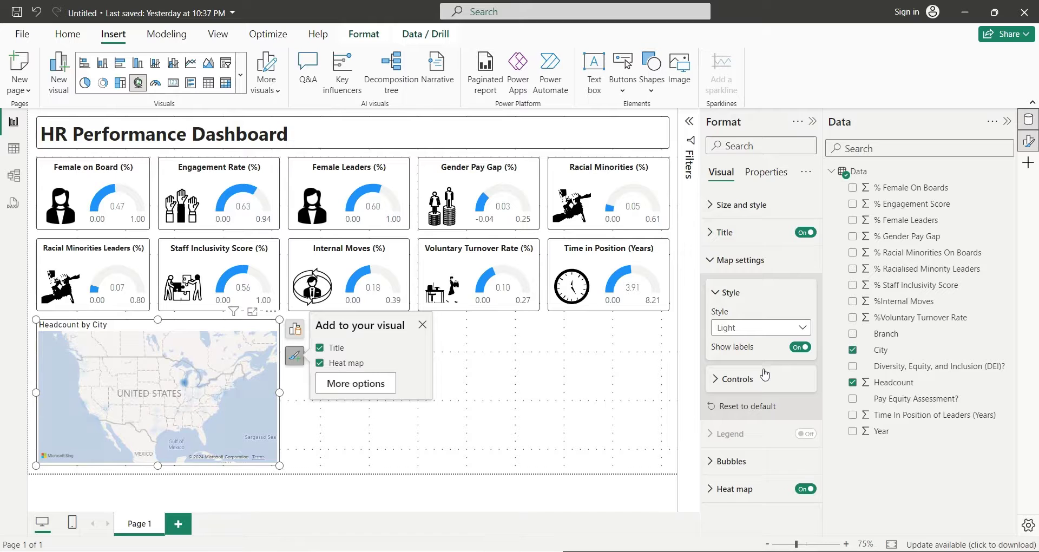
click(799, 346)
click(800, 347)
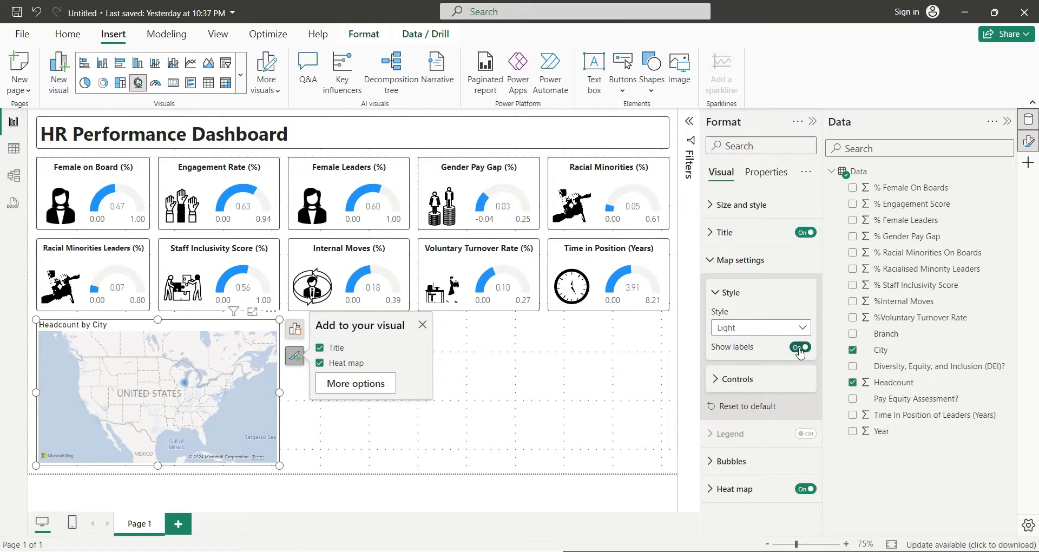
click(734, 293)
click(804, 234)
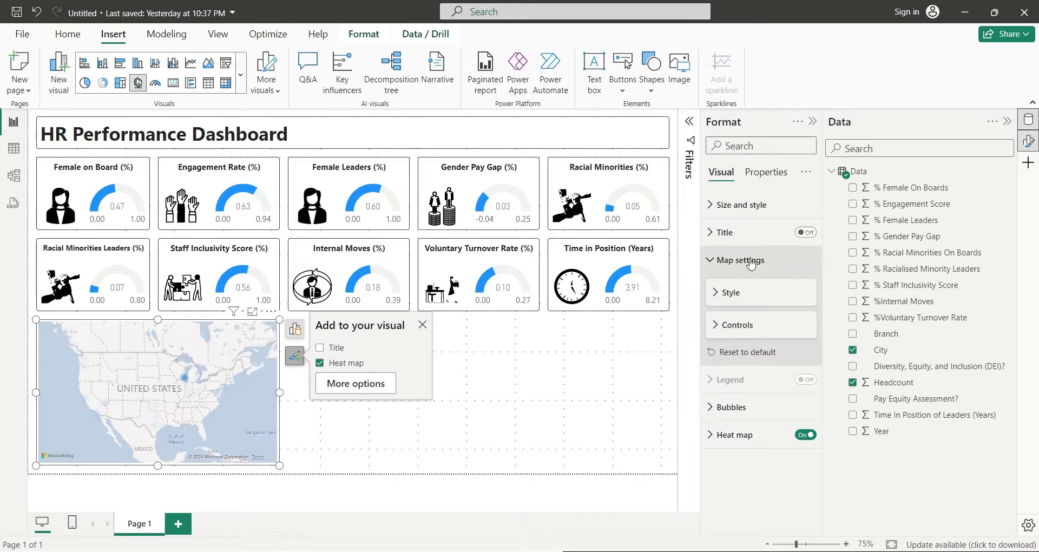
- Set the heat map radius to 20 px
click(746, 435)
scroll(760, 444, down, 5)
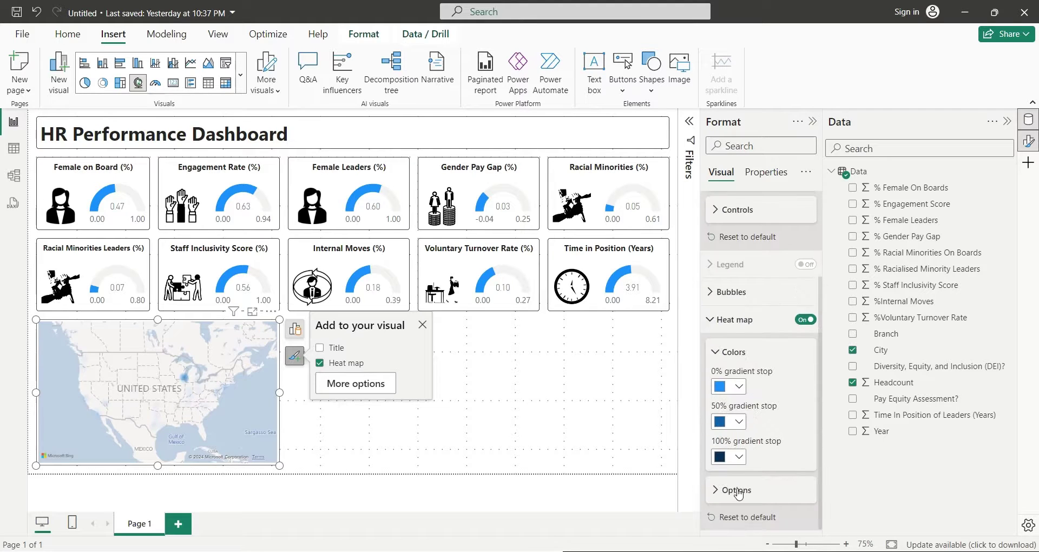
click(743, 403)
click(743, 403)
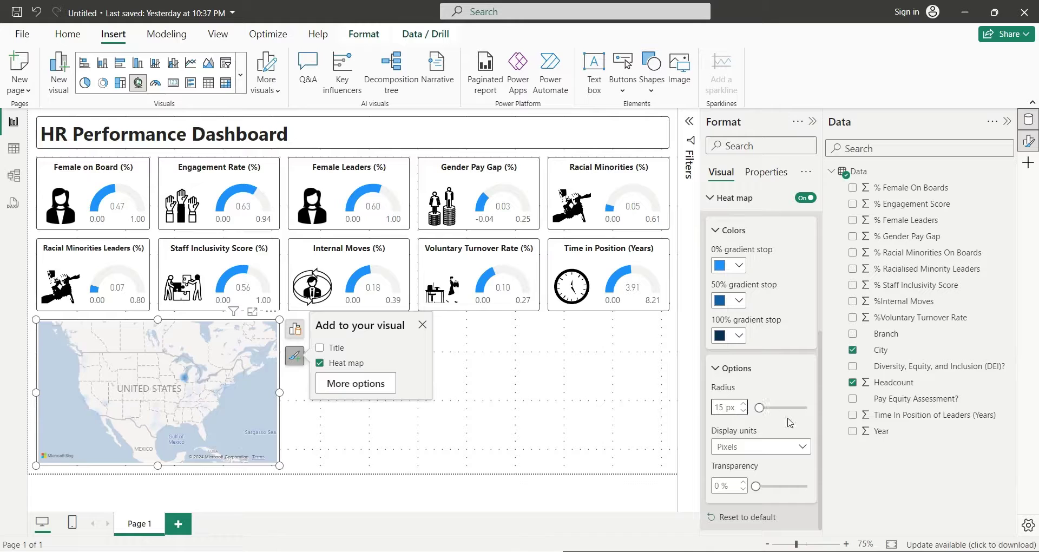
mouse_move(759, 409)
mouse_down()
mouse_move(768, 409)
mouse_move(761, 413)
mouse_up()
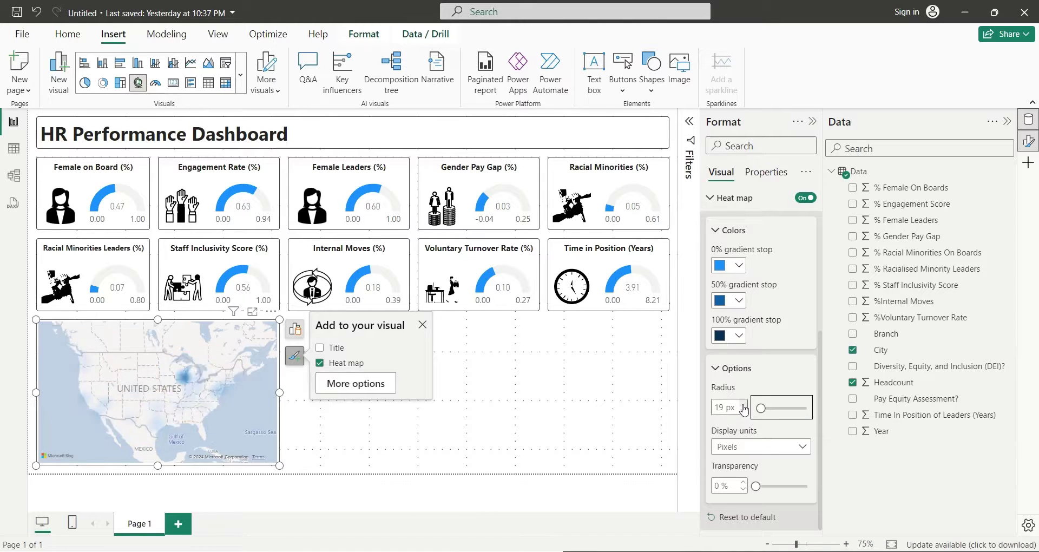
click(744, 403)
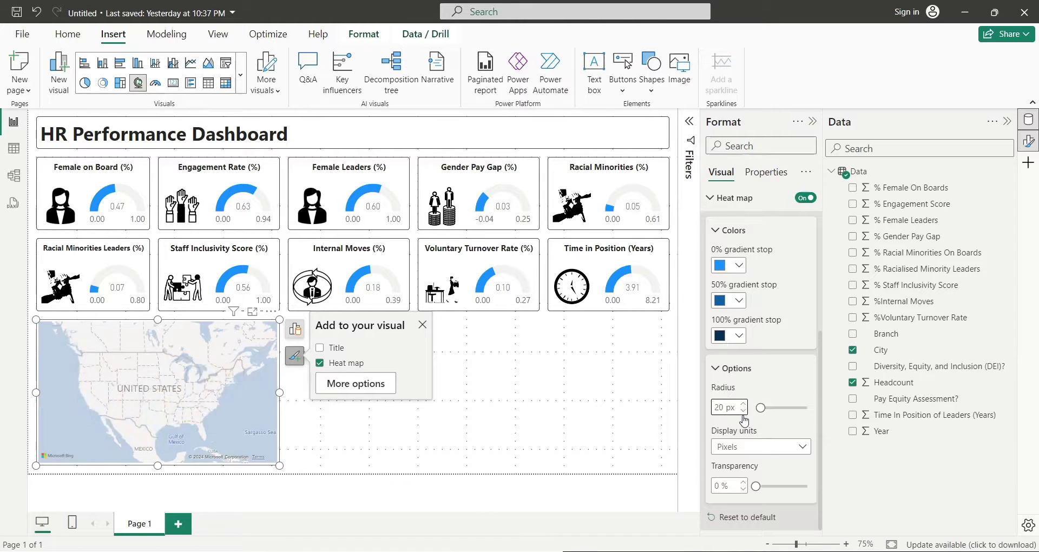
- Colour the heat map gradient stops dark red (100%), crimson (50%) and rose pink (0%)
click(737, 339)
click(900, 229)
click(738, 301)
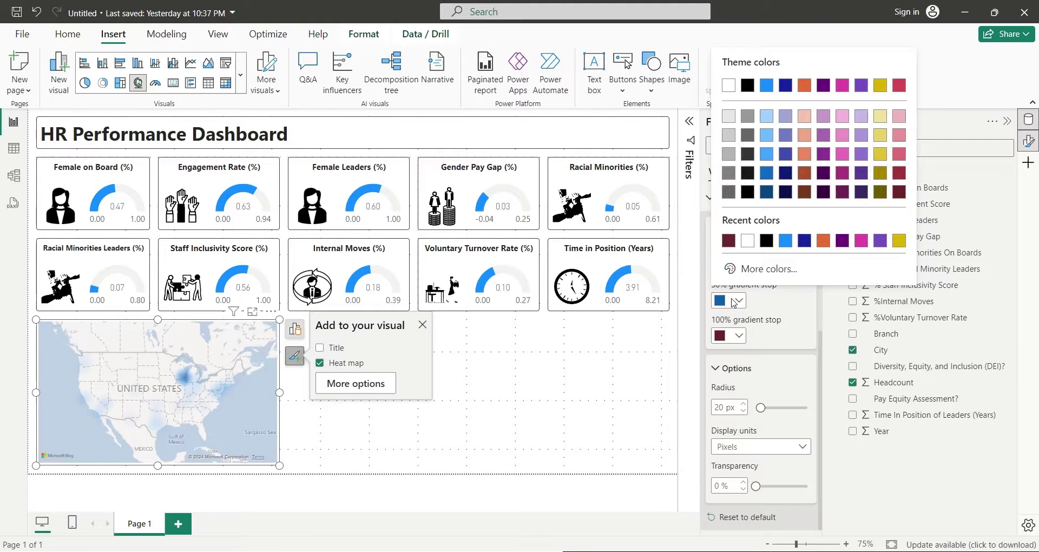
click(898, 174)
click(740, 266)
click(897, 381)
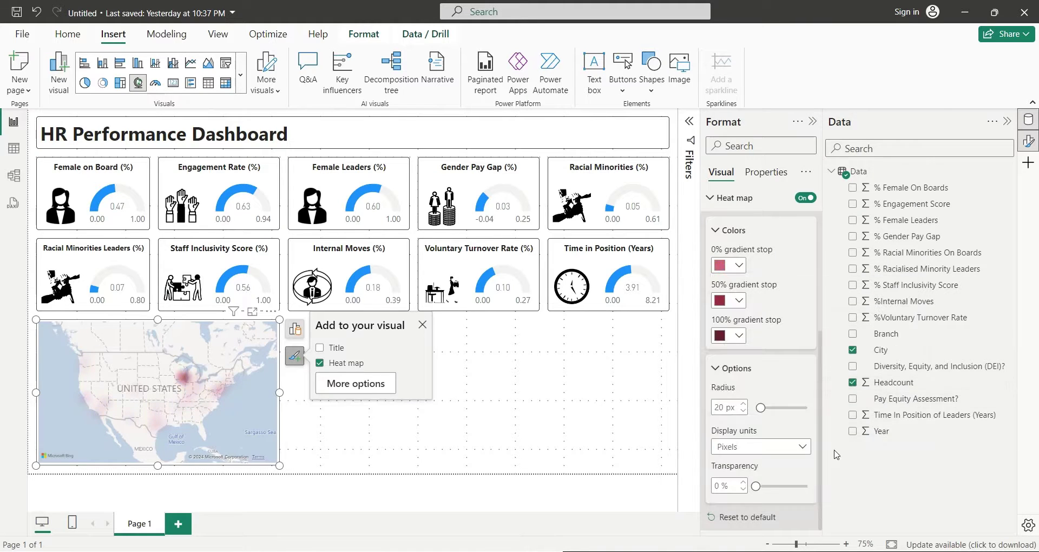
click(734, 198)
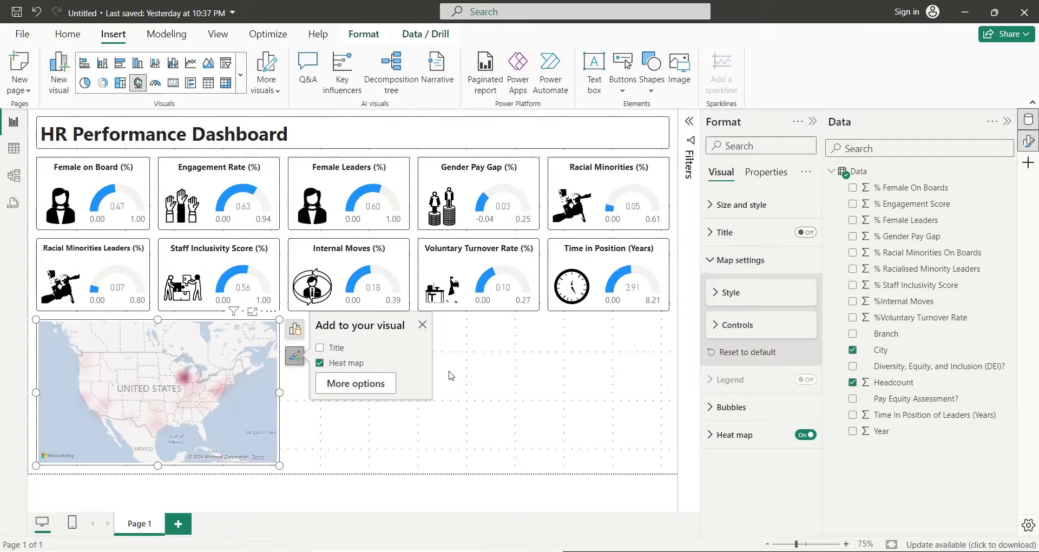
- Turn on the map's visual border with 5 px rounded corners
click(730, 261)
click(740, 205)
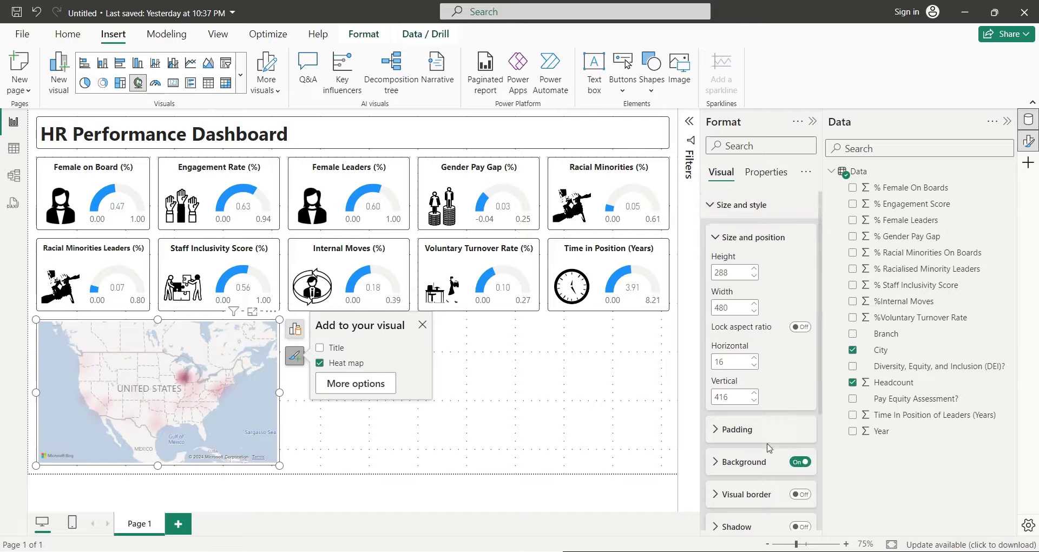
click(796, 494)
click(749, 495)
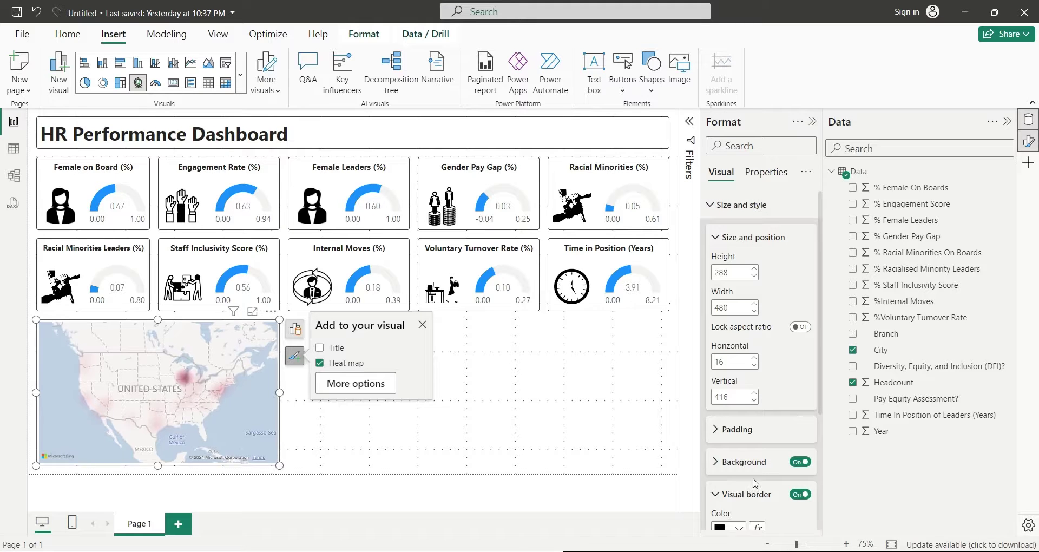
click(744, 412)
click(744, 412)
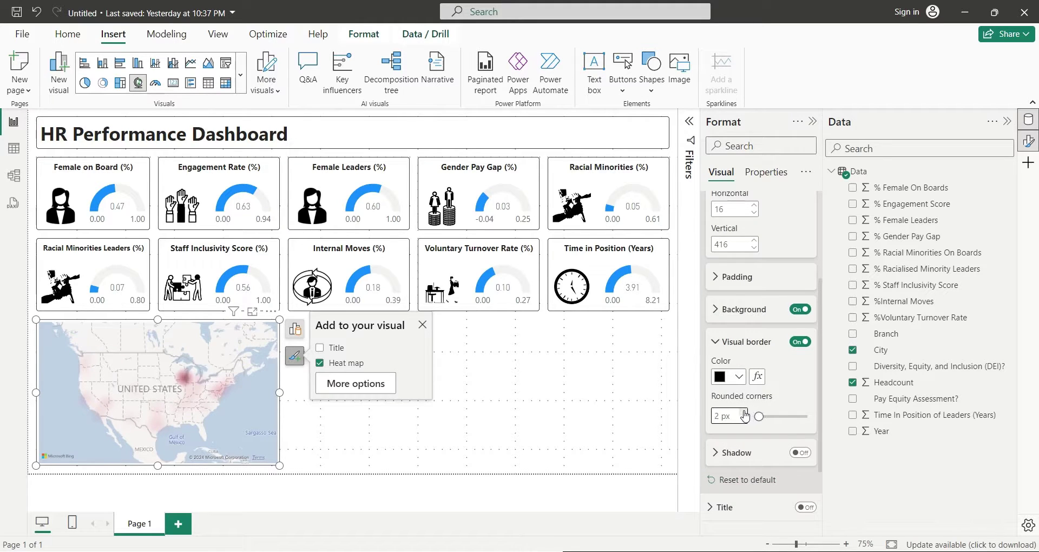
click(744, 412)
click(744, 412)
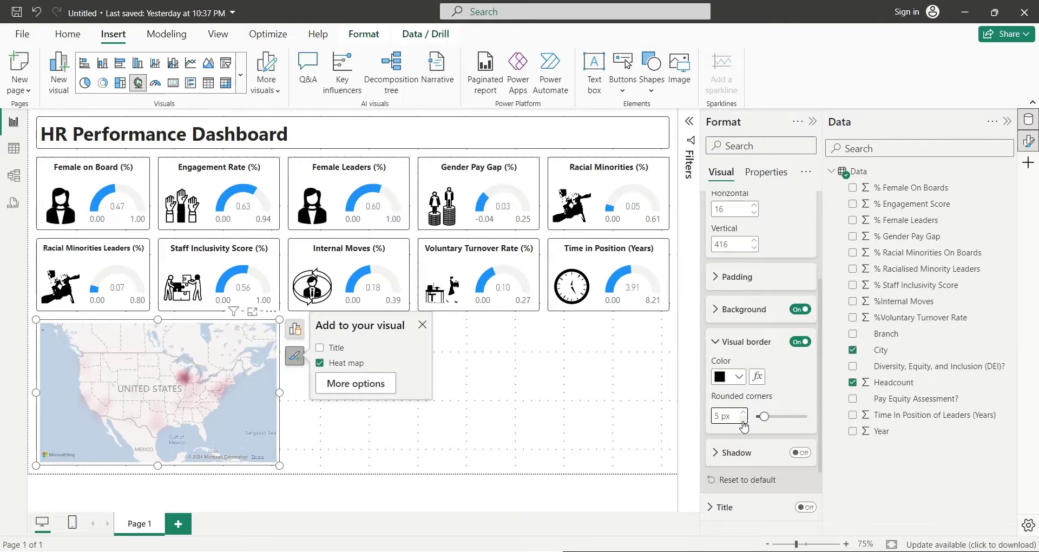
click(531, 411)
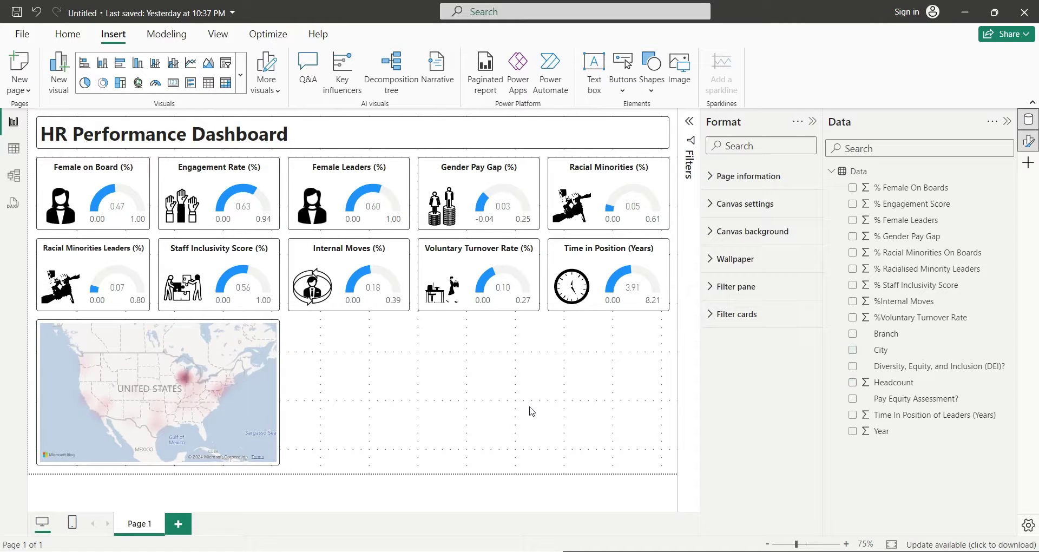
- Add a Branch slicer beside the heat map with a rounded-corner visual border
drag(874, 335, 365, 359)
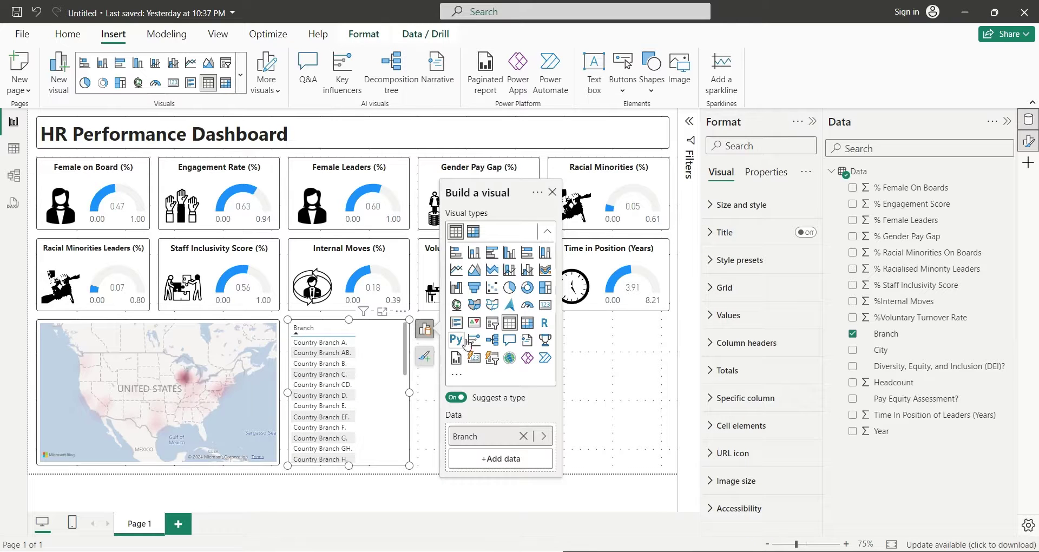
click(498, 324)
click(741, 205)
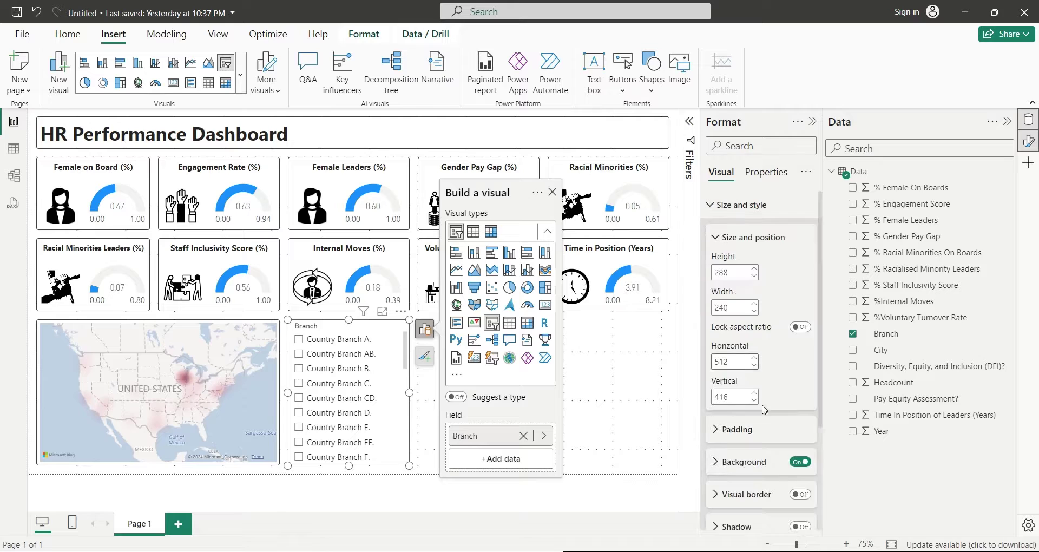
click(800, 494)
scroll(779, 476, down, 2)
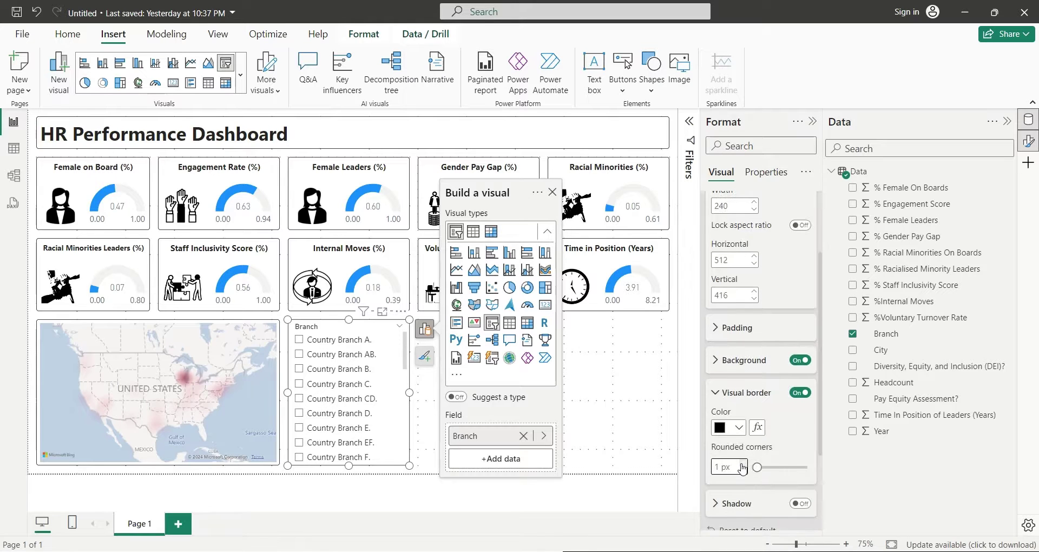
click(742, 464)
click(590, 432)
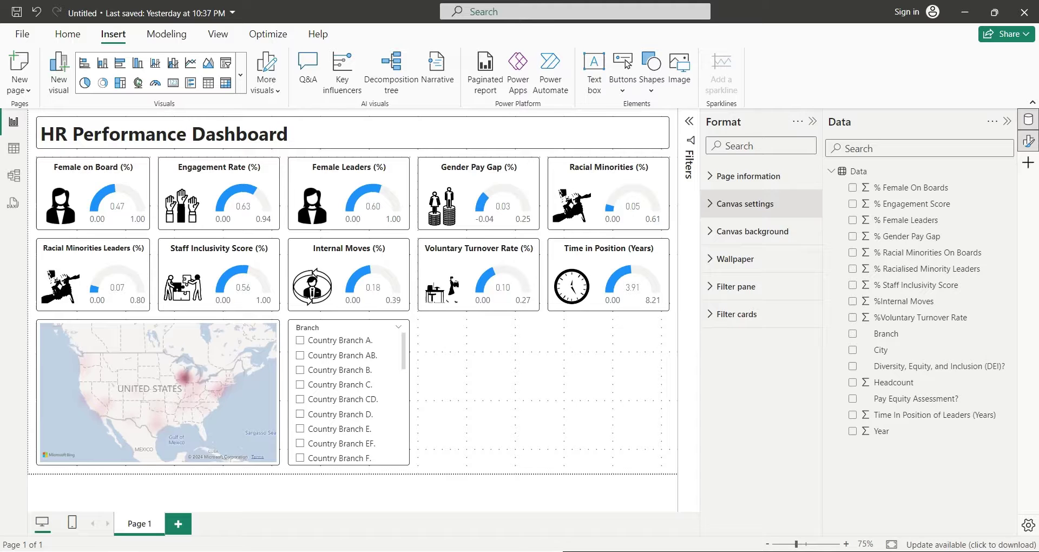
- Add Year to the canvas as a button slicer next to the Branch slicer
drag(867, 432, 459, 333)
click(317, 346)
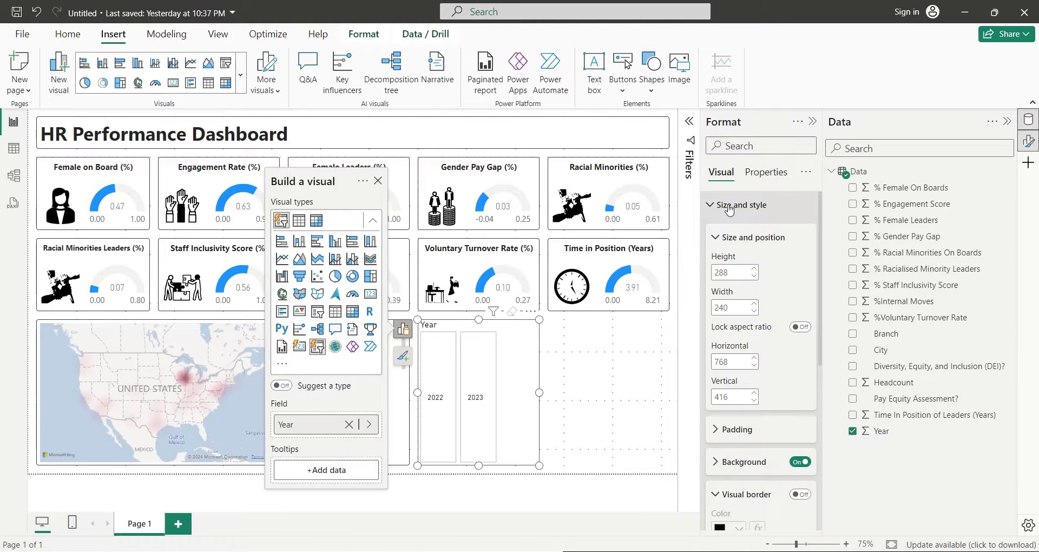
click(749, 204)
click(749, 263)
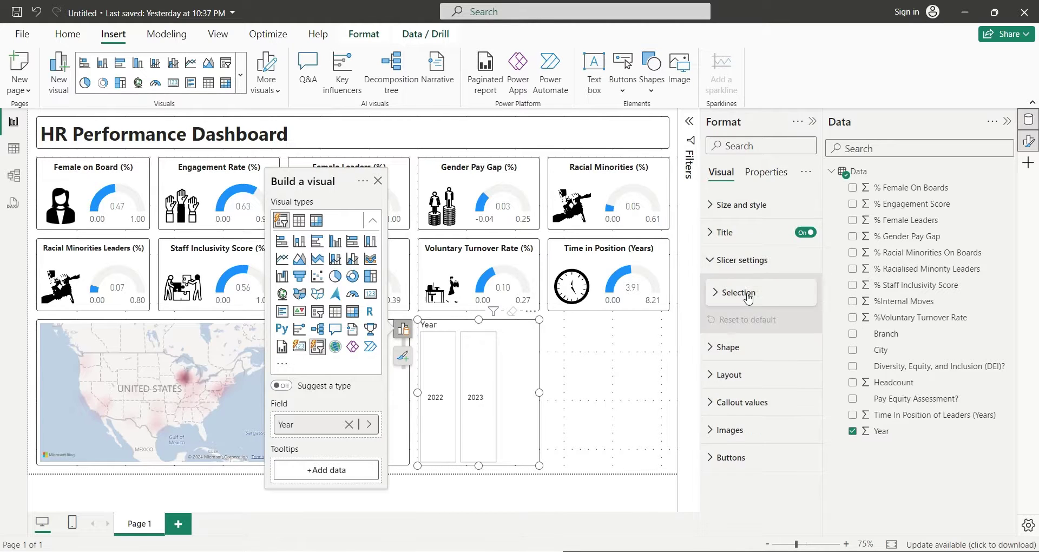
click(748, 265)
- Shorten the Year slicer and set its layout to 2 columns so 2022 and 2023 sit side by side
click(741, 321)
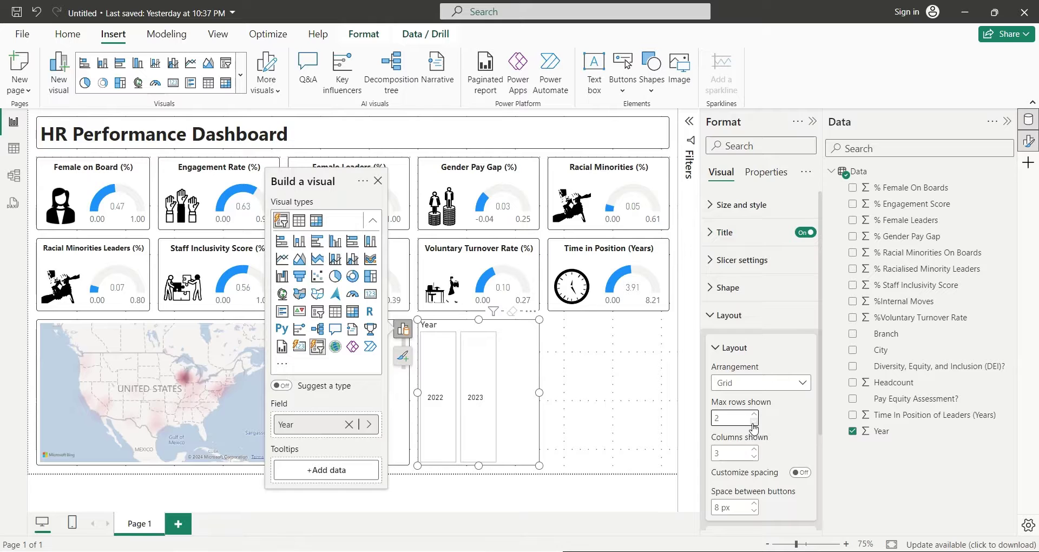
click(754, 458)
click(754, 458)
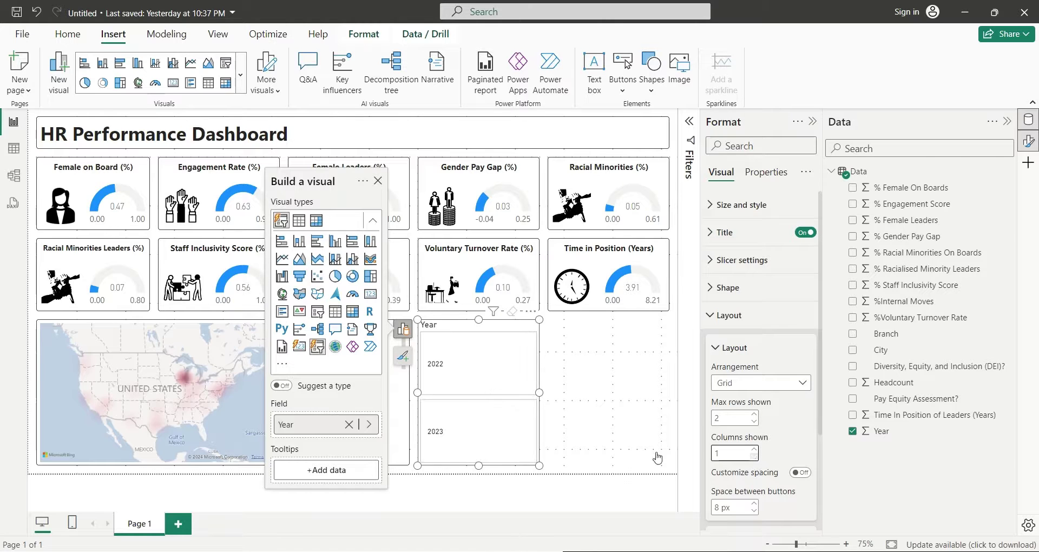
drag(476, 467, 485, 366)
click(754, 448)
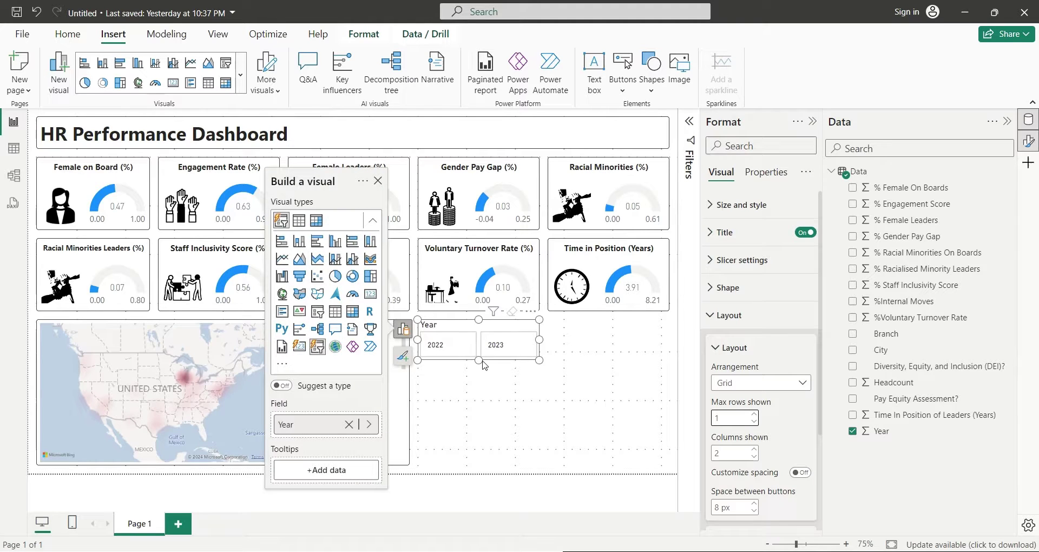
click(730, 315)
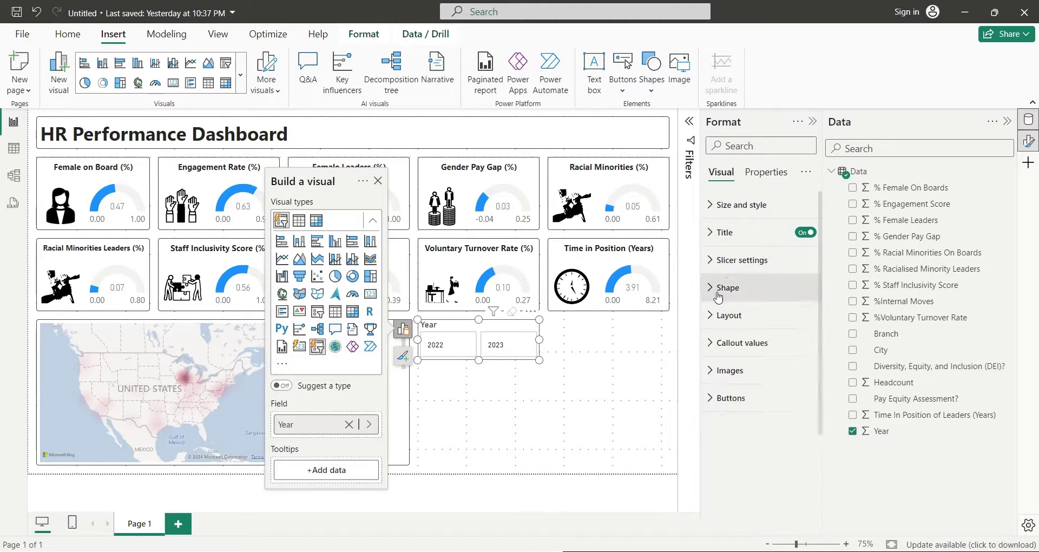
- Turn on a visual border around the Year slicer
click(739, 204)
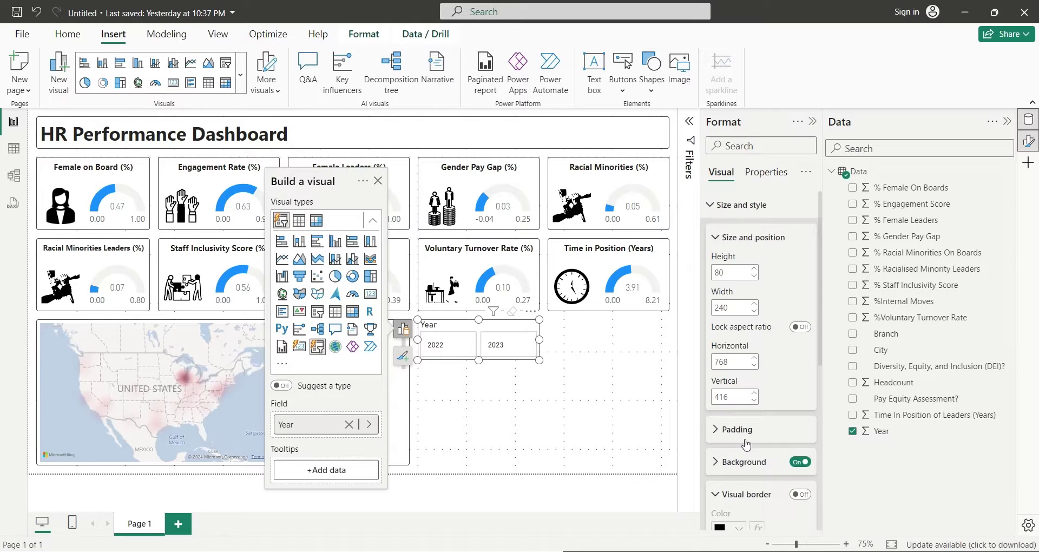
click(799, 493)
scroll(789, 432, down, 2)
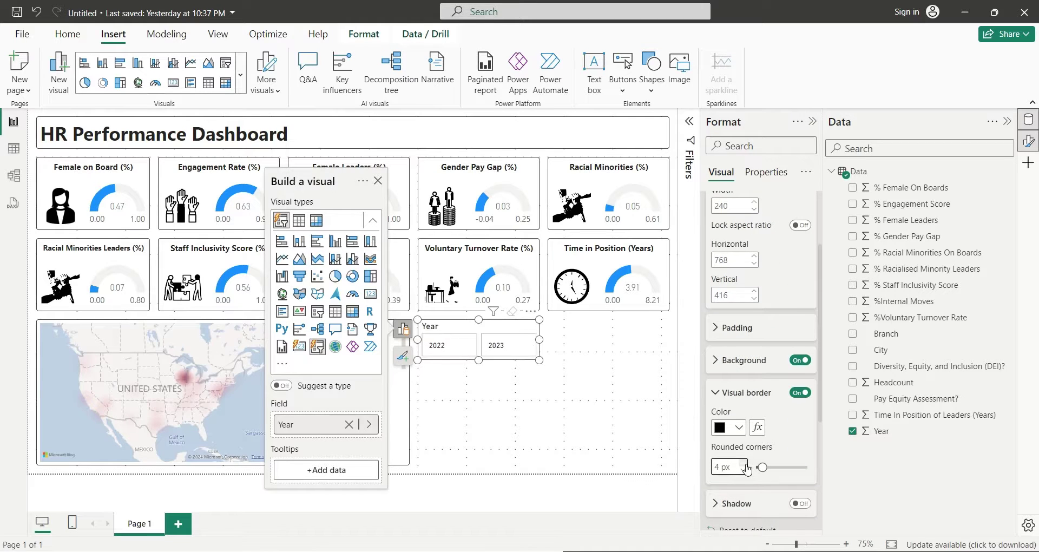
click(549, 410)
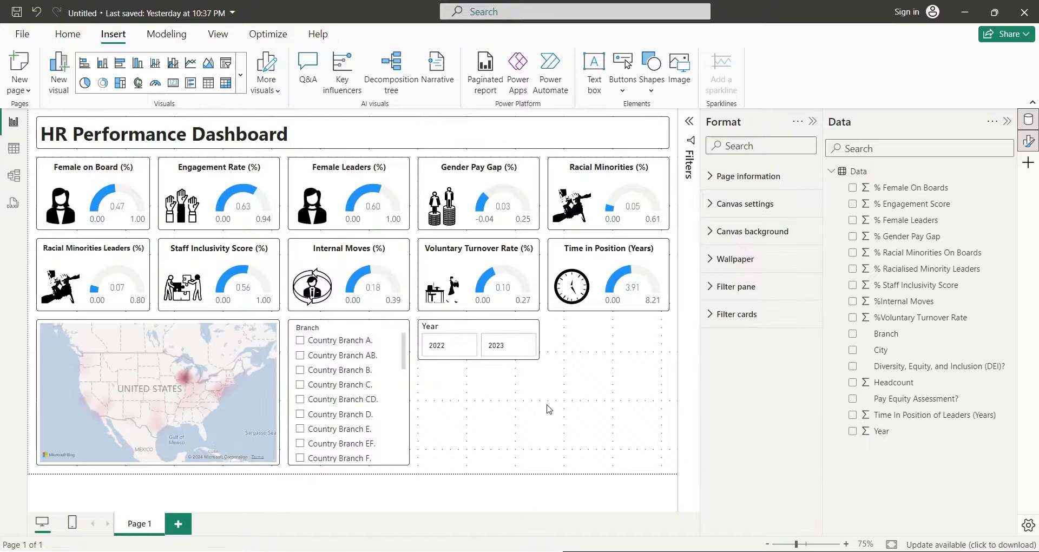
- Move and enlarge the title text box and replace its text with Headcount
click(491, 244)
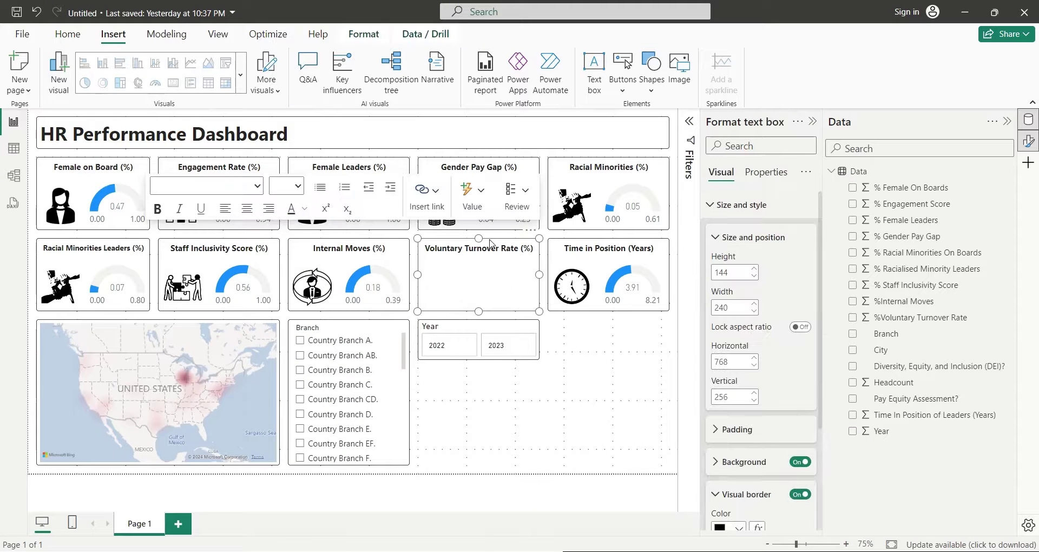
drag(490, 244, 495, 382)
drag(479, 461, 480, 467)
drag(535, 378, 423, 379)
text(Headcount)
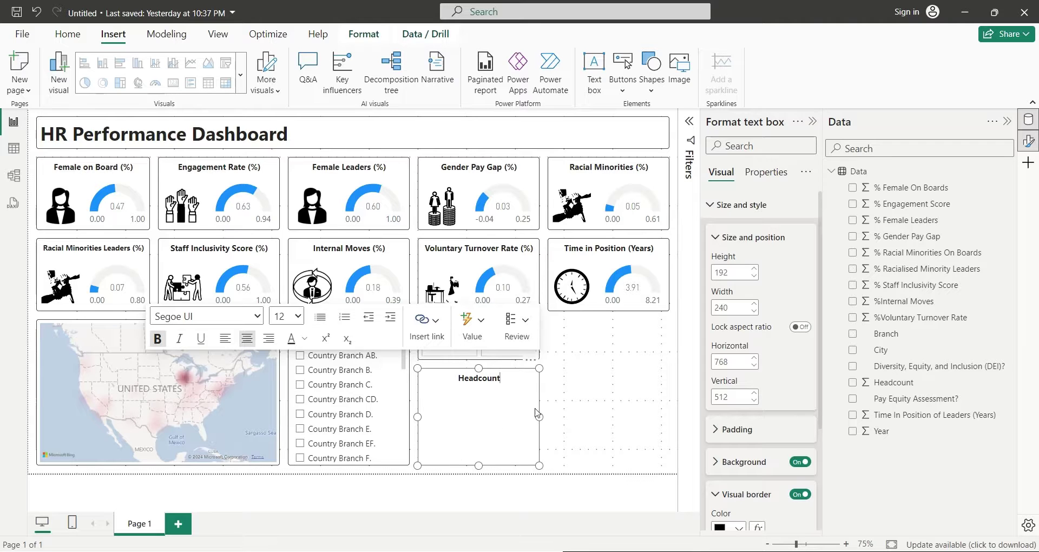
- Insert Employee Head Count.png, move it into the Headcount card and shrink it to fit
click(559, 410)
click(679, 68)
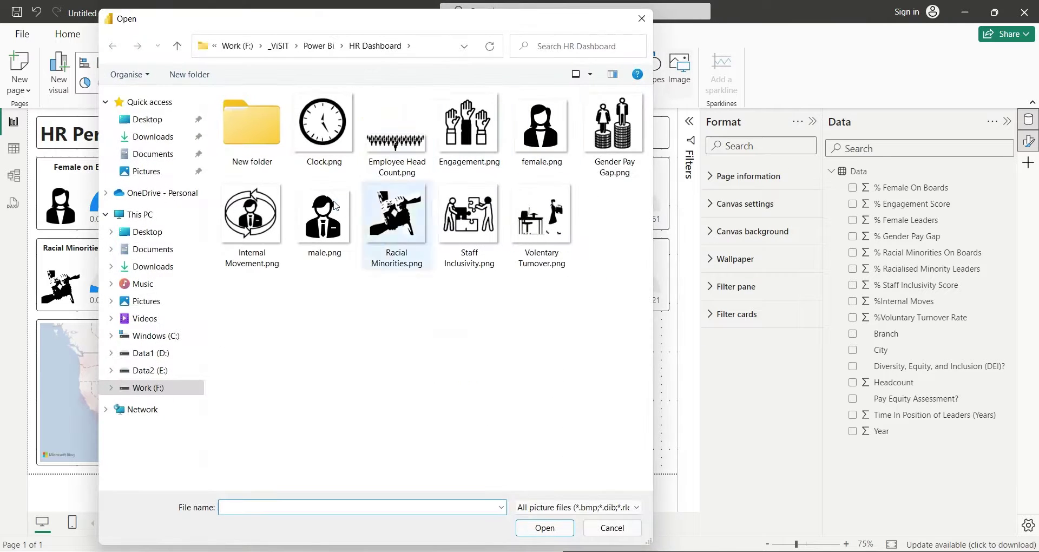
double_click(396, 127)
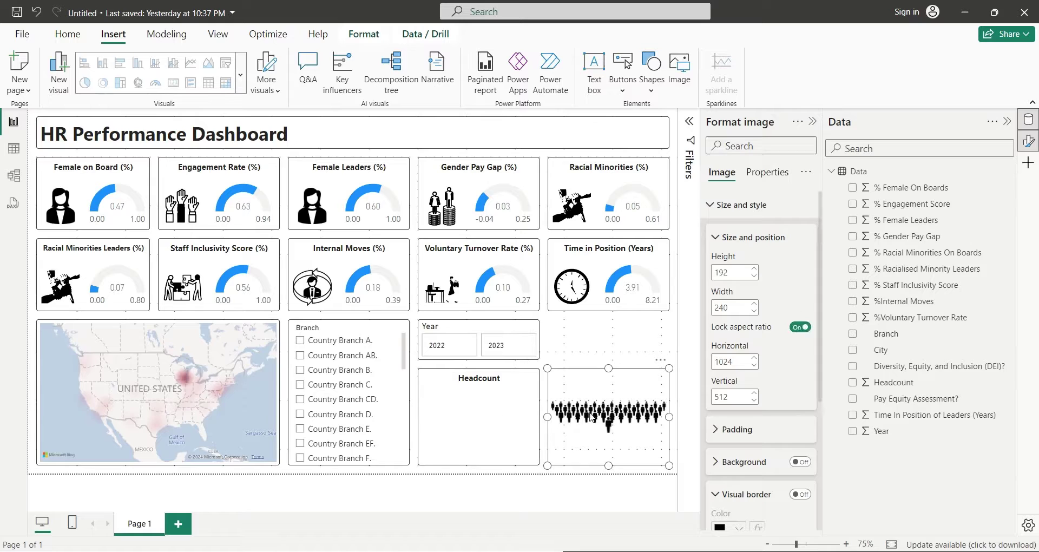
drag(565, 416, 469, 427)
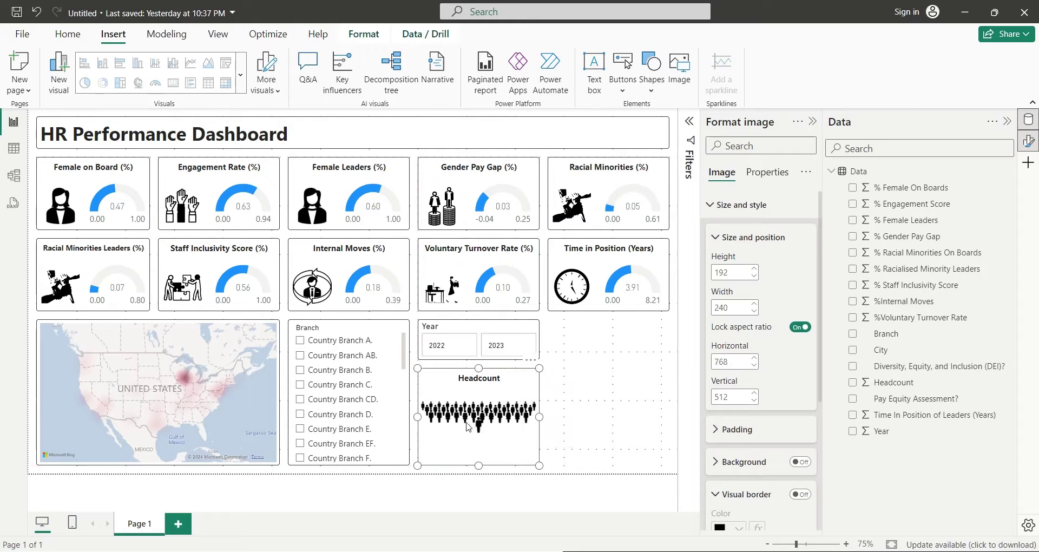
drag(478, 465, 481, 443)
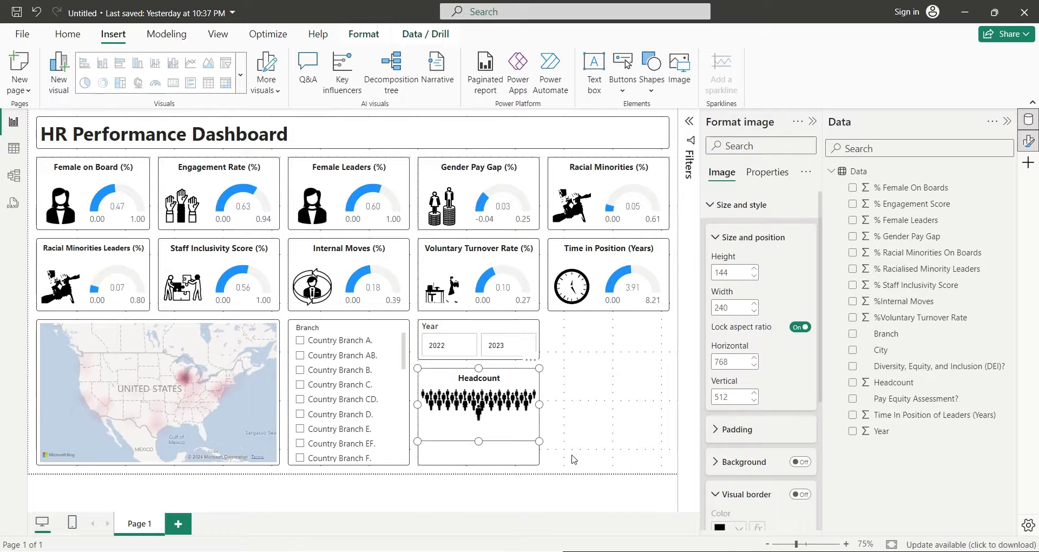
click(582, 451)
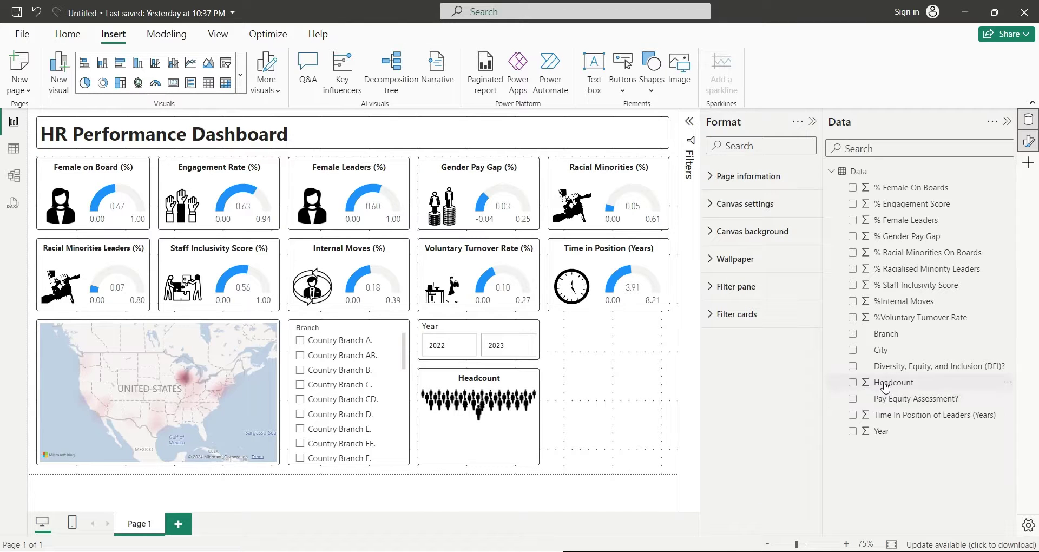
- Add a Headcount card with no background or category label, placed below the crowd image
drag(885, 386, 583, 433)
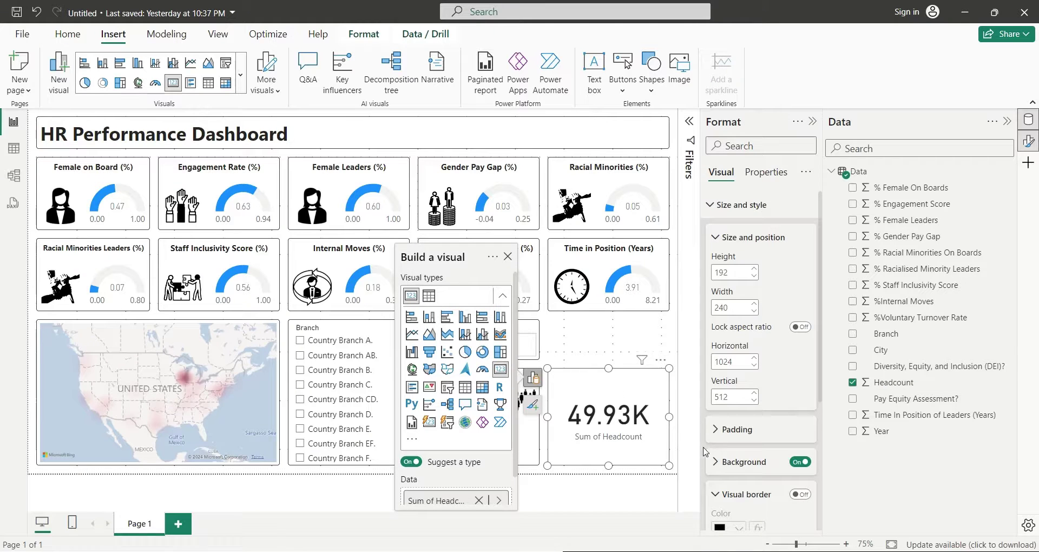
click(798, 462)
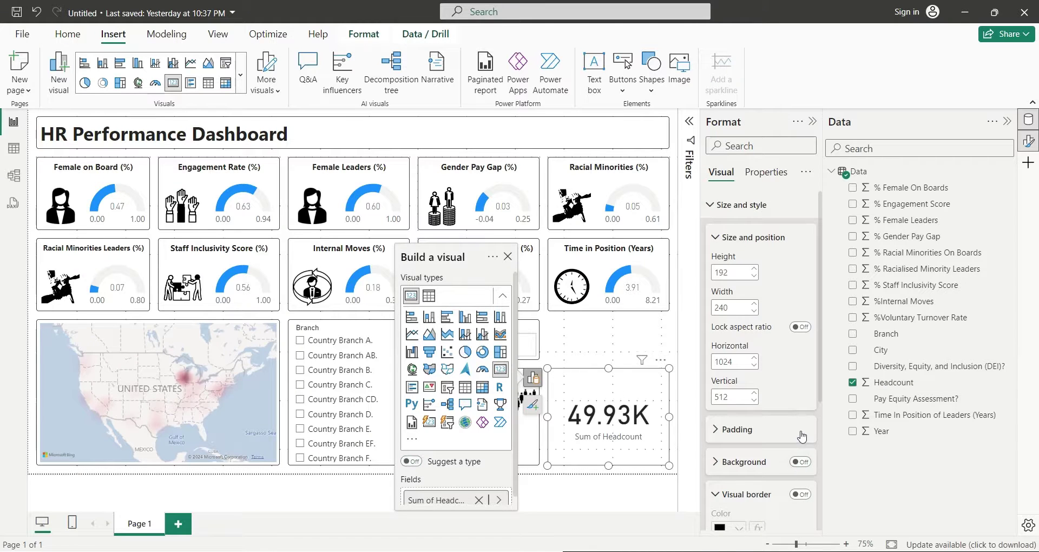
scroll(801, 443, down, 5)
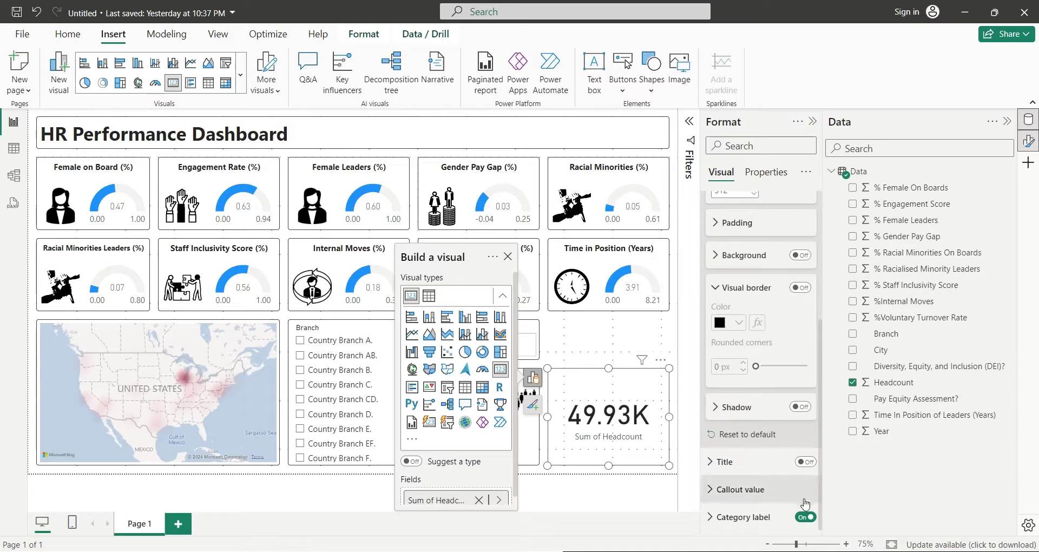
click(804, 518)
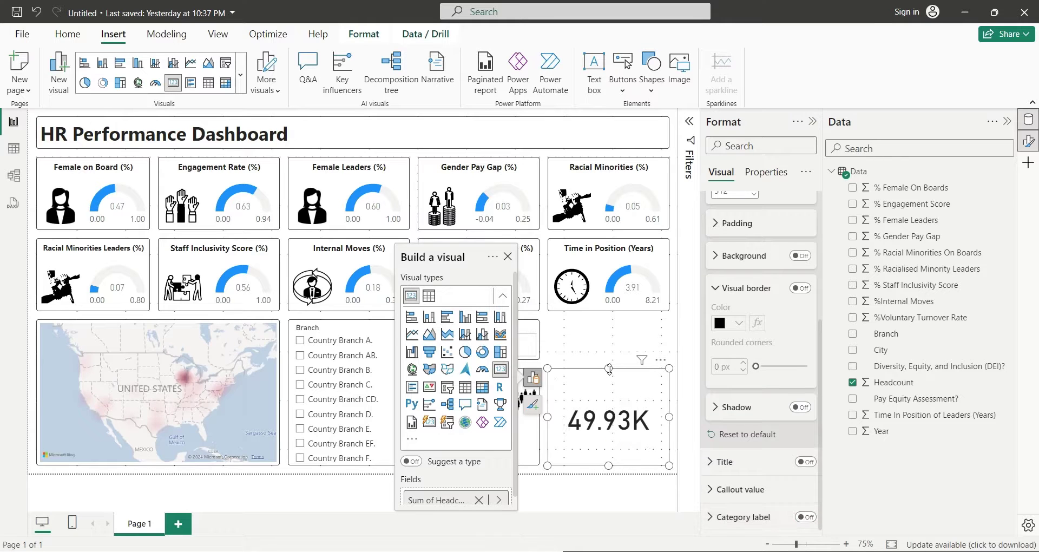
drag(609, 370, 492, 448)
click(620, 429)
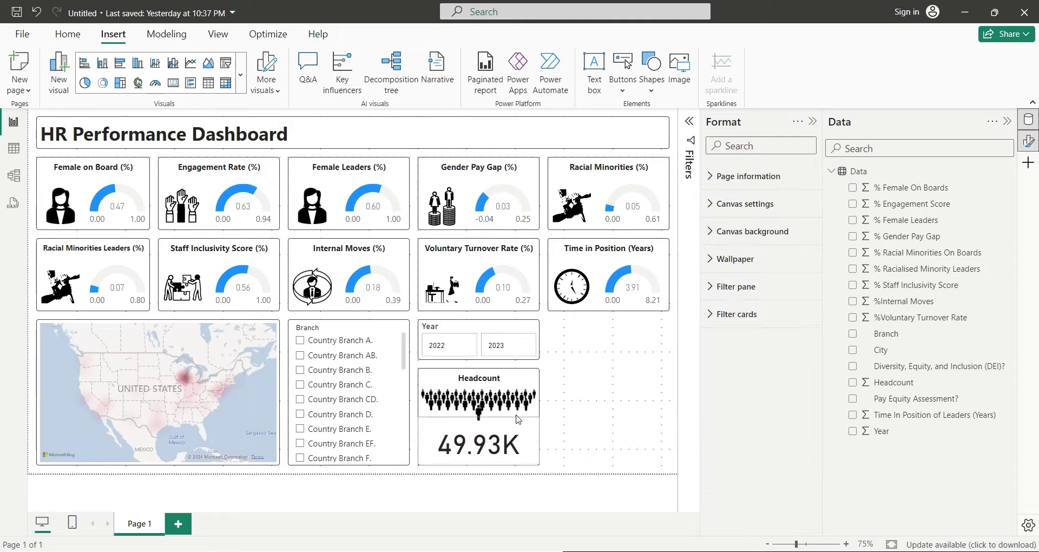
- Resize the crowd image to height 160
click(478, 412)
drag(480, 456, 481, 450)
click(596, 442)
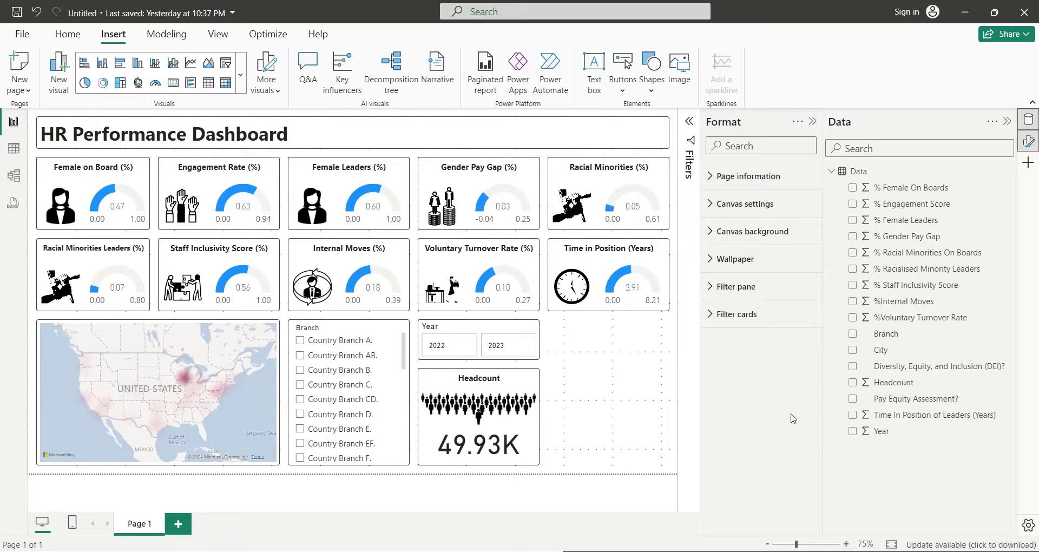
drag(887, 366, 607, 466)
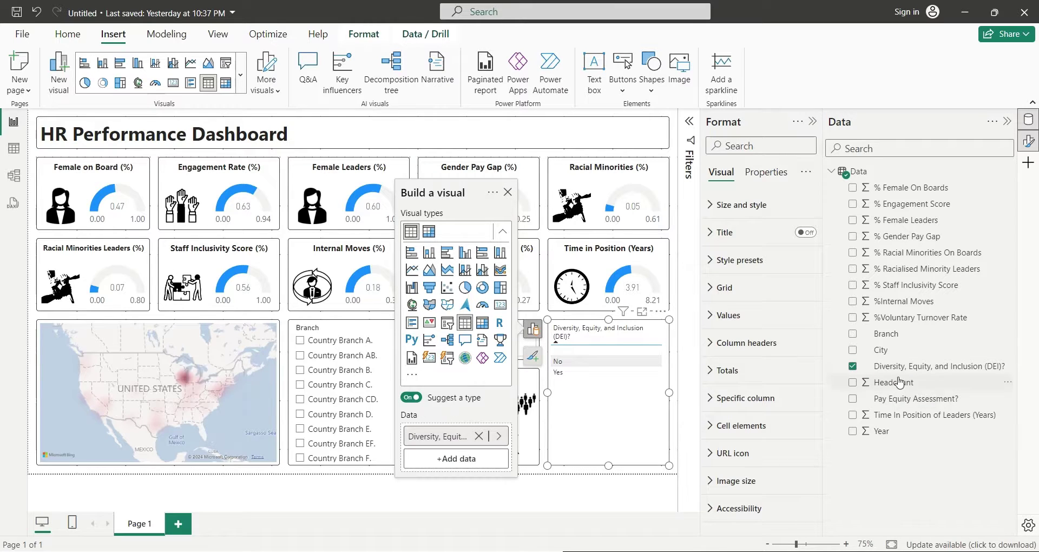
drag(899, 366, 474, 460)
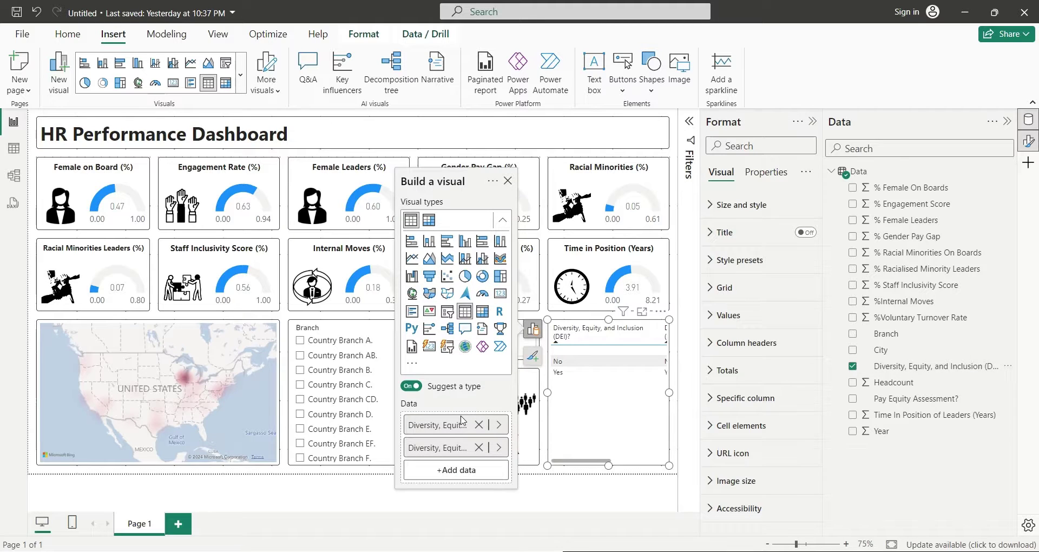
click(447, 241)
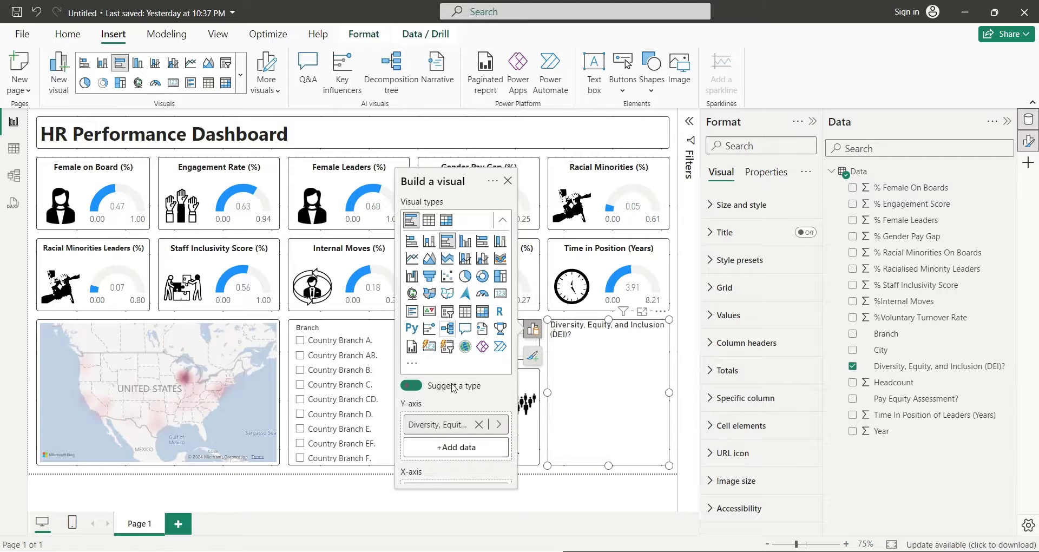
scroll(458, 415, down, 3)
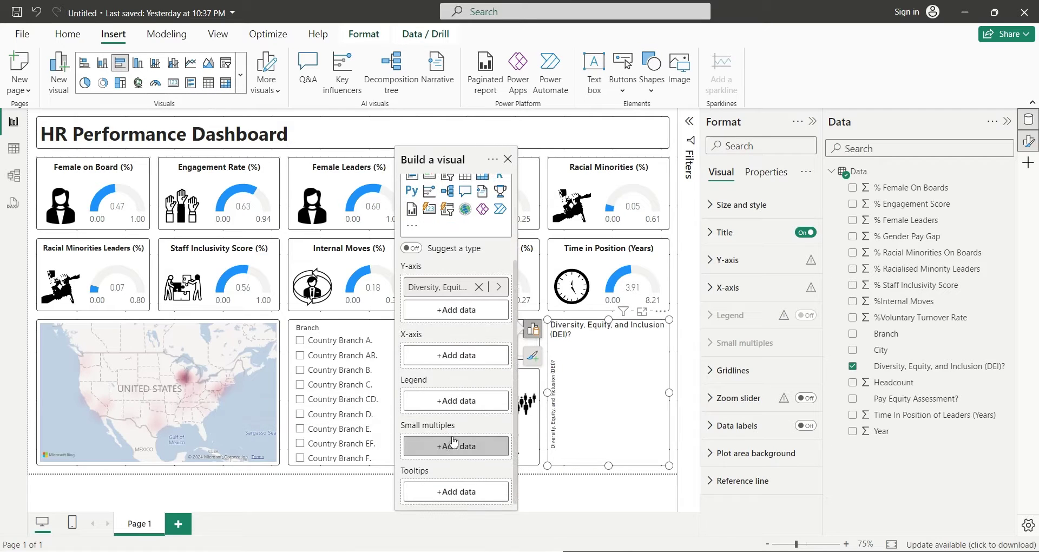
scroll(454, 443, up, 3)
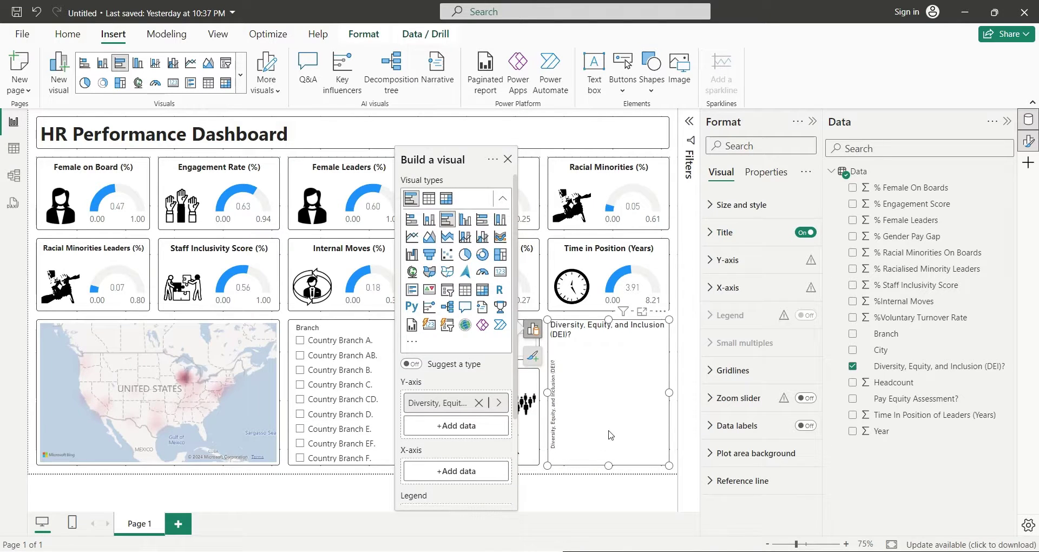
key(Delete)
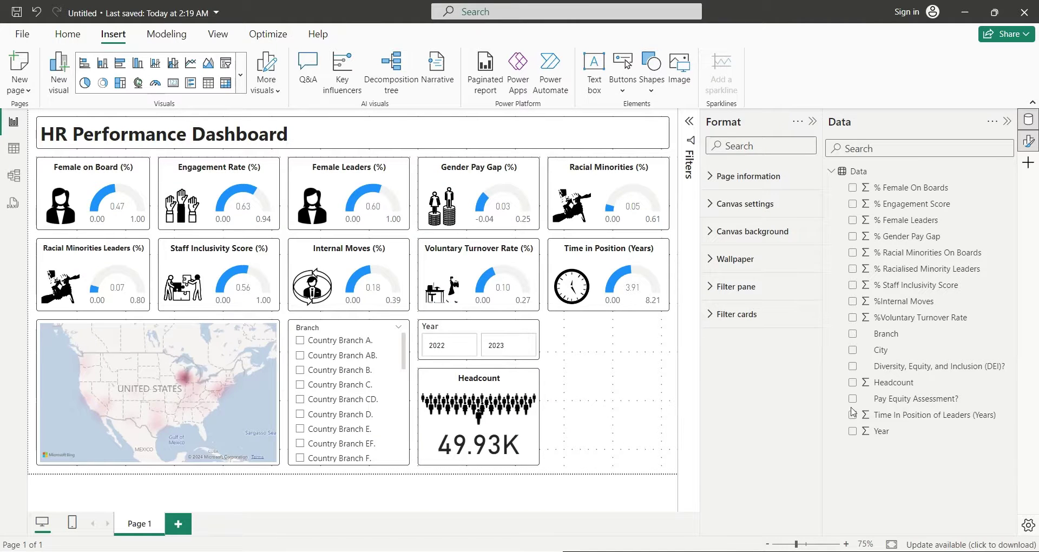
- Create a DEI clustered bar chart and remove 'Count of' from the X-axis field name
drag(893, 367, 605, 341)
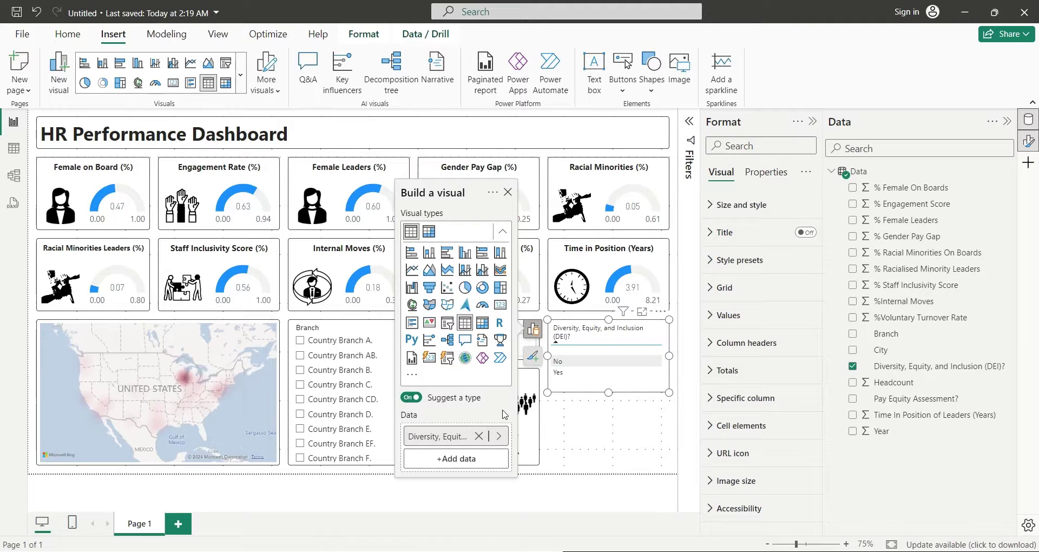
click(446, 253)
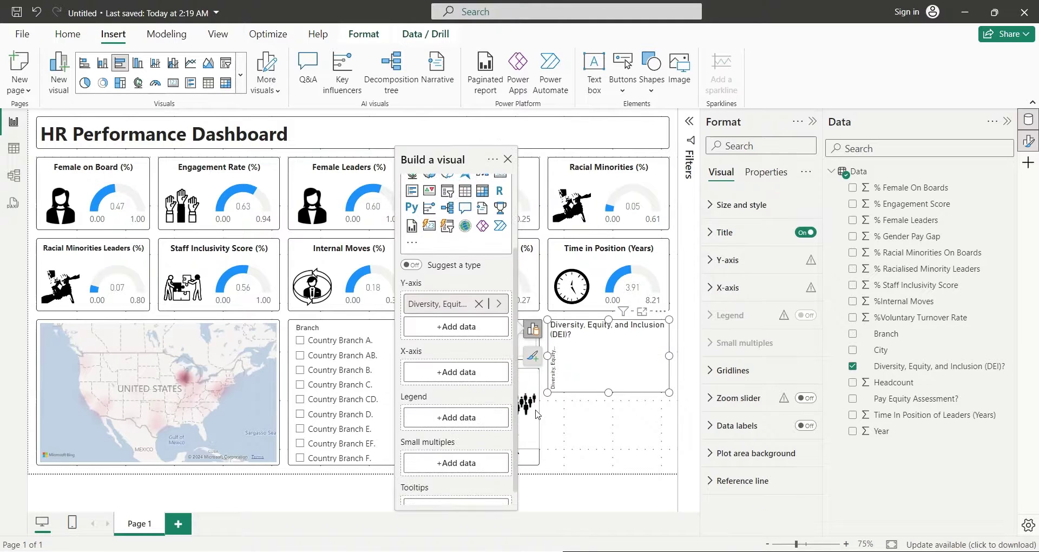
drag(898, 366, 456, 372)
double_click(438, 332)
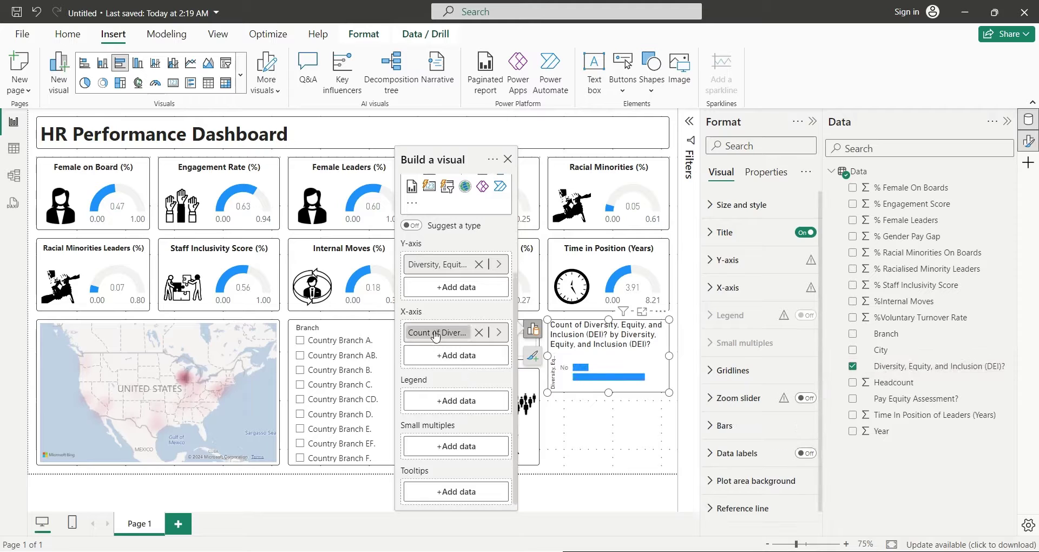
click(415, 331)
drag(415, 331, 392, 331)
click(443, 333)
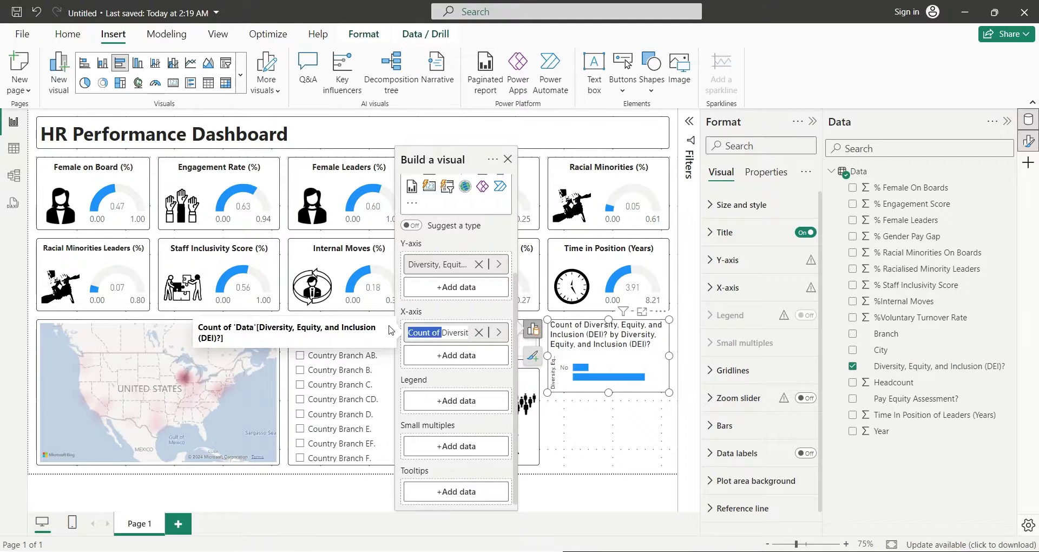
key(BackSpace)
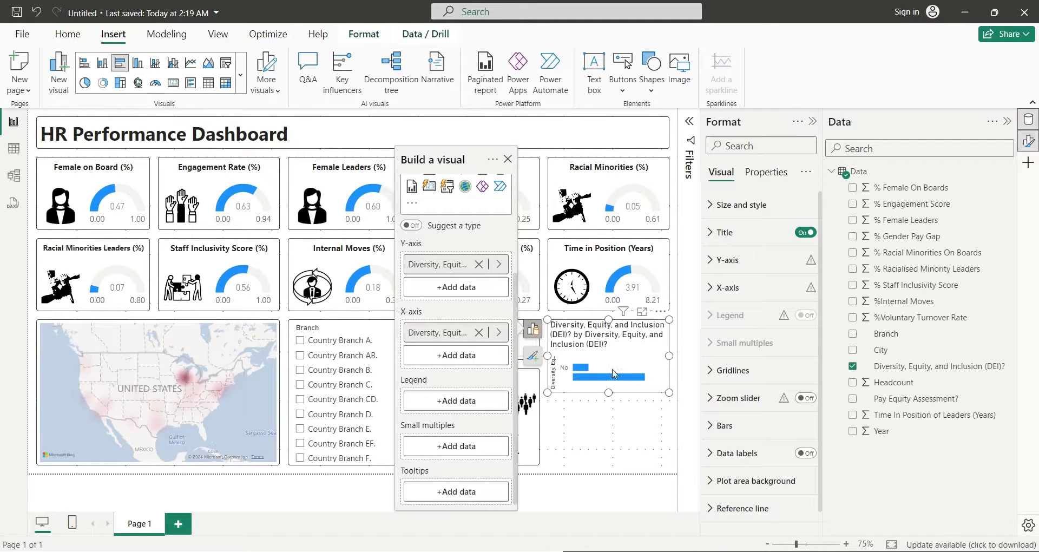
- Turn off the bar chart's title and add a visual border
click(805, 233)
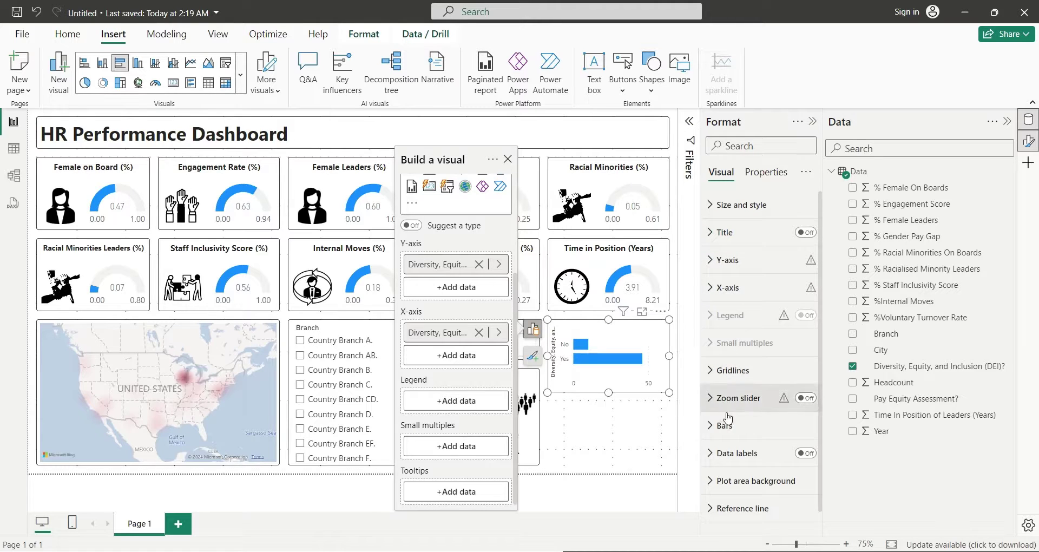
click(758, 189)
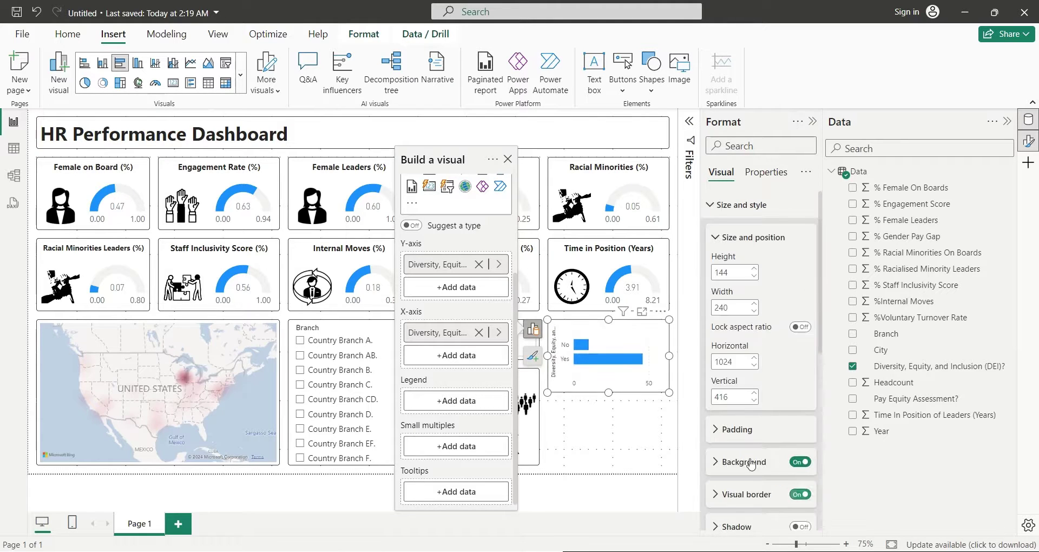
scroll(750, 464, down, 2)
click(751, 394)
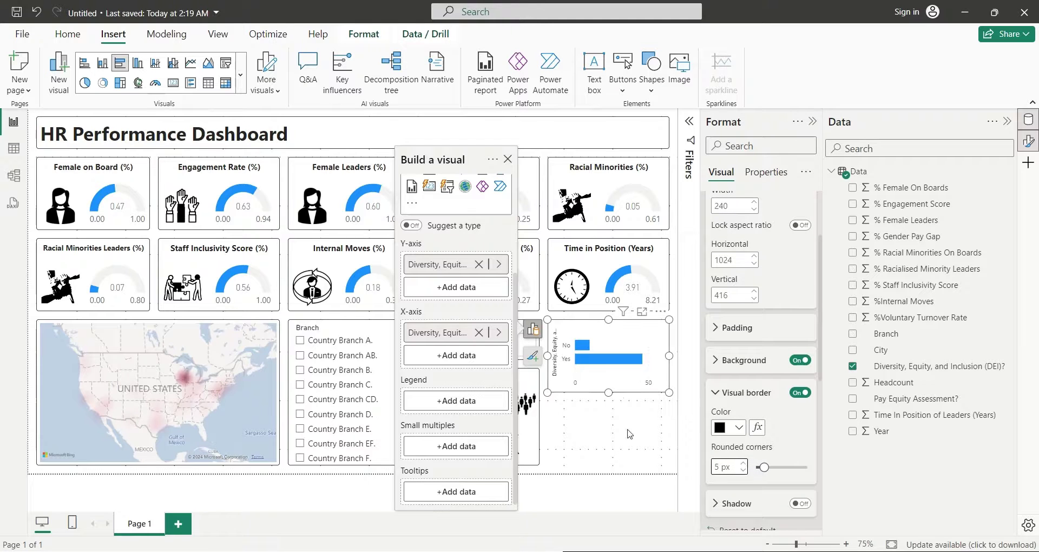
- Duplicate the chart below the original and plot Pay Equity Assessment? in the copy
drag(617, 369, 614, 442)
drag(608, 394, 608, 401)
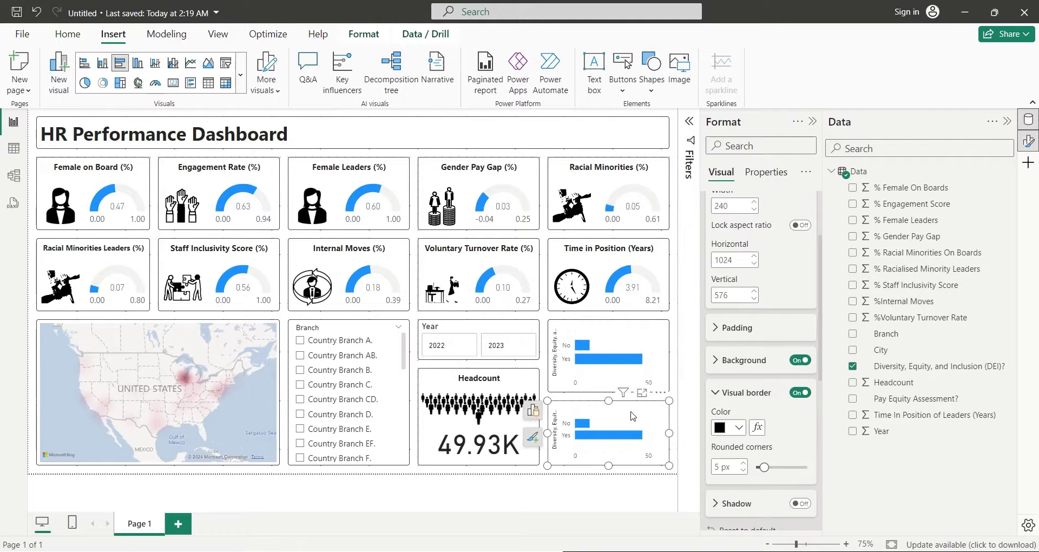
click(533, 411)
click(896, 401)
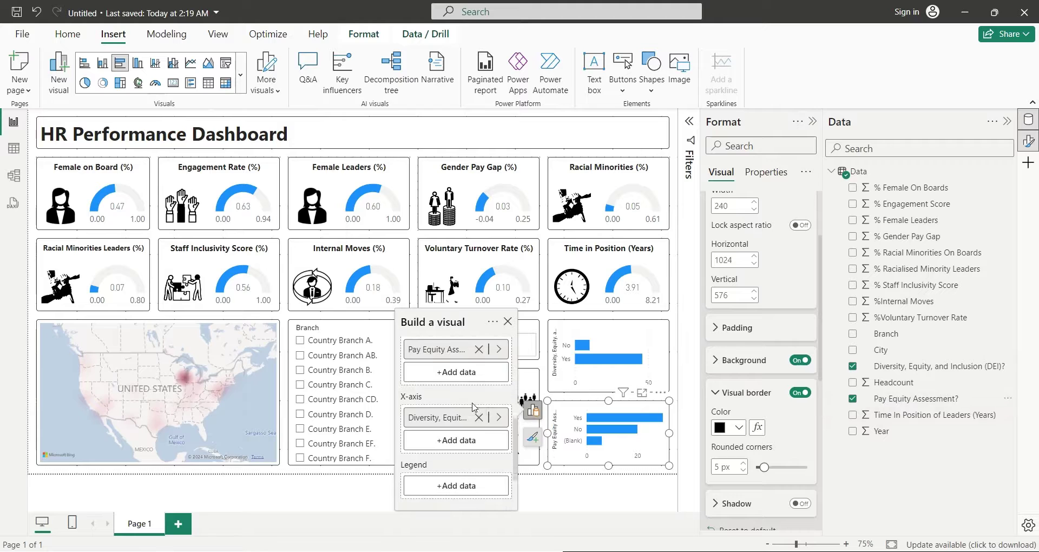